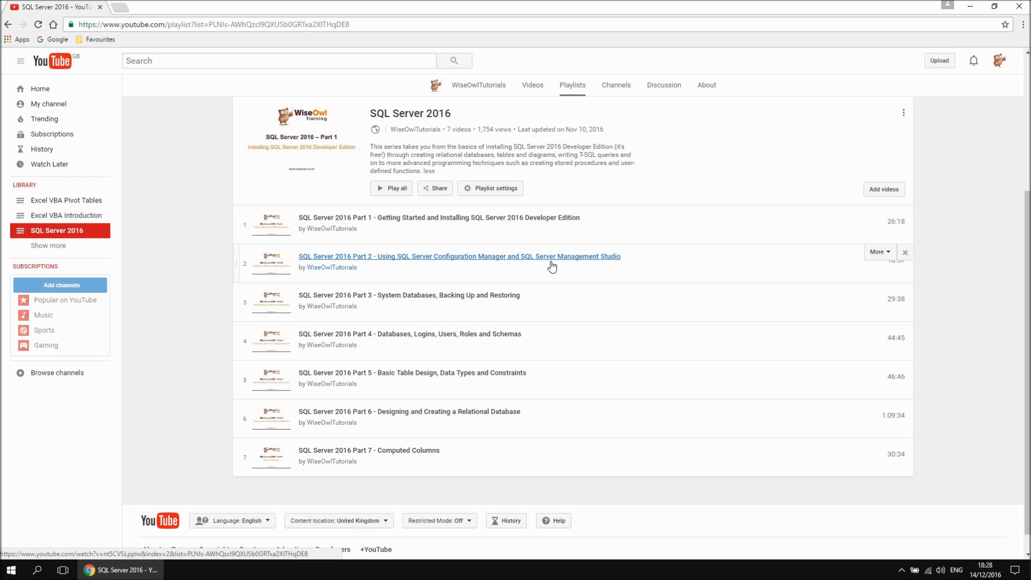
Launch SQL Server 2016 Management Studio and connect to the SQL2016TRAINING Database Engine instance with Windows Authentication
left_click(10, 570)
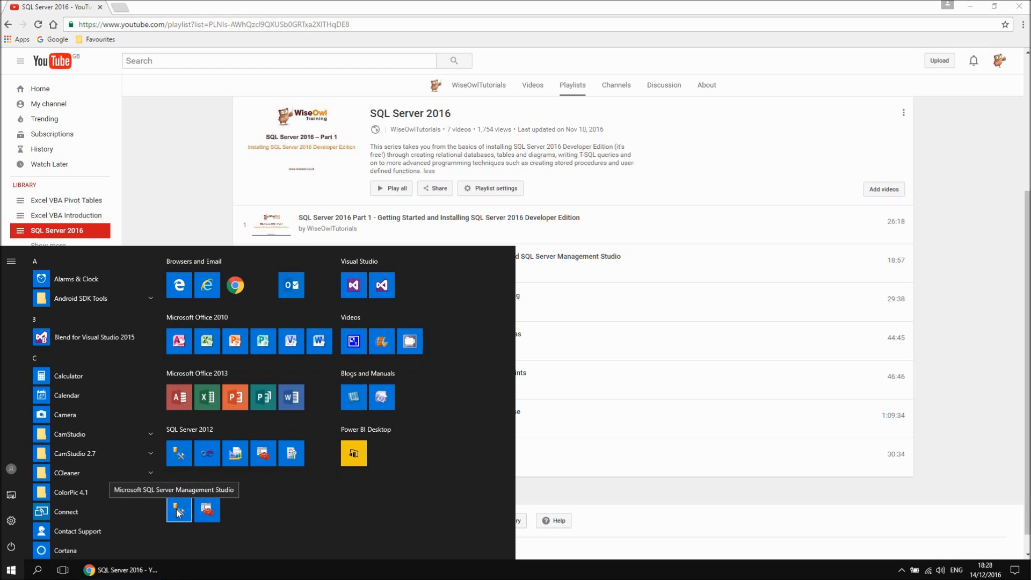
scroll(98, 464, "down", 15)
scroll(98, 466, "down", 5)
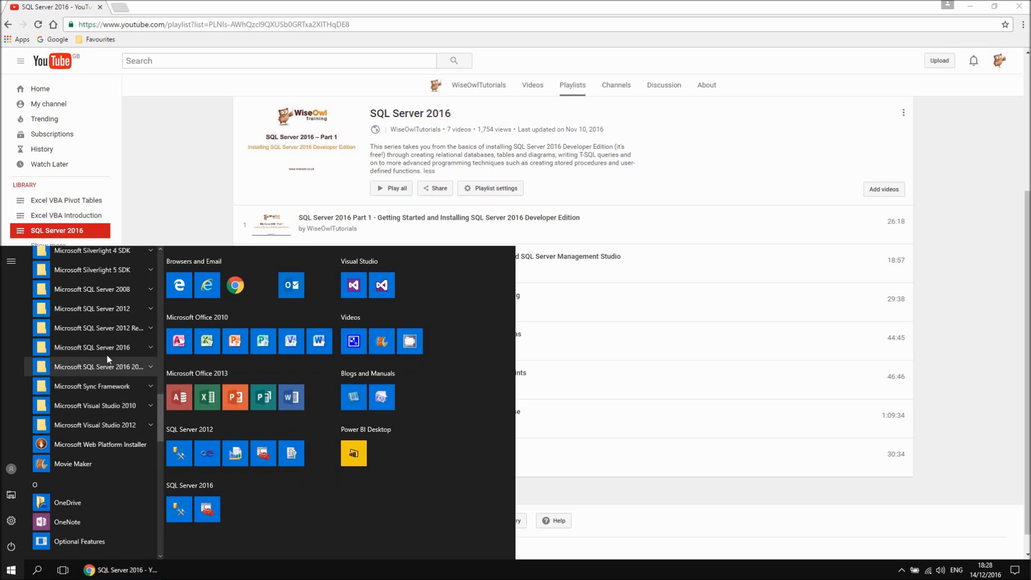
left_click(122, 348)
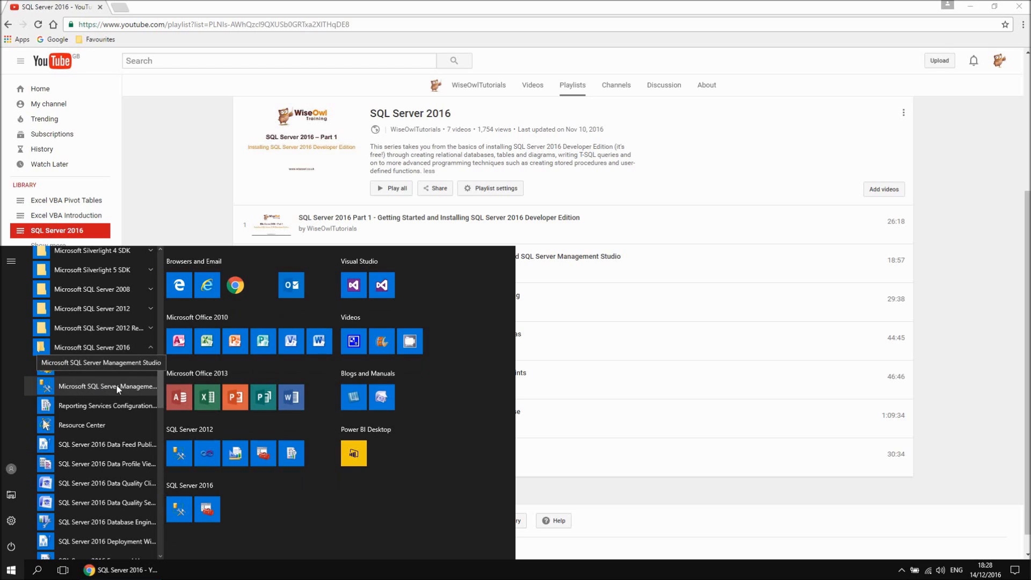
left_click(116, 386)
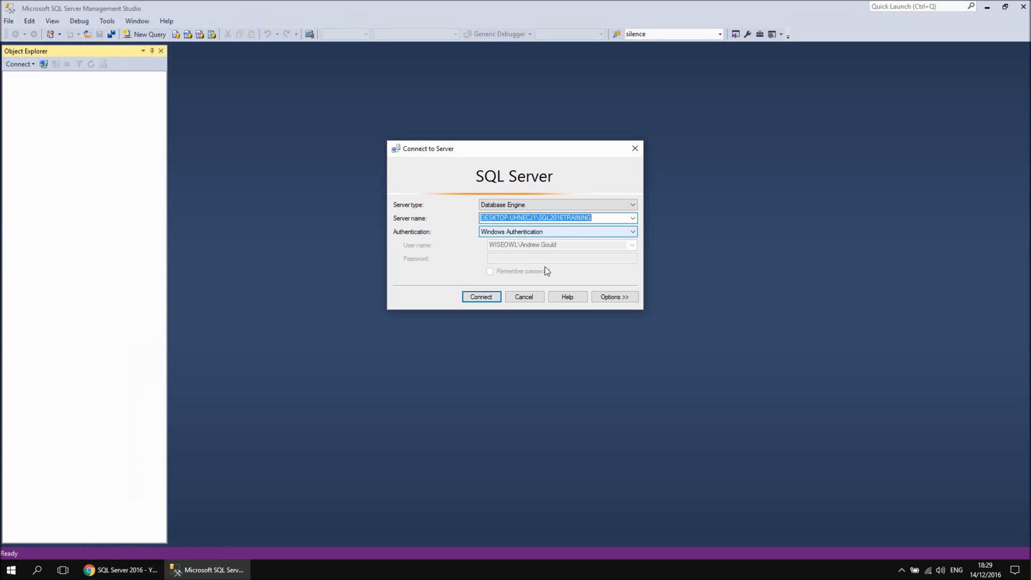
left_click(481, 297)
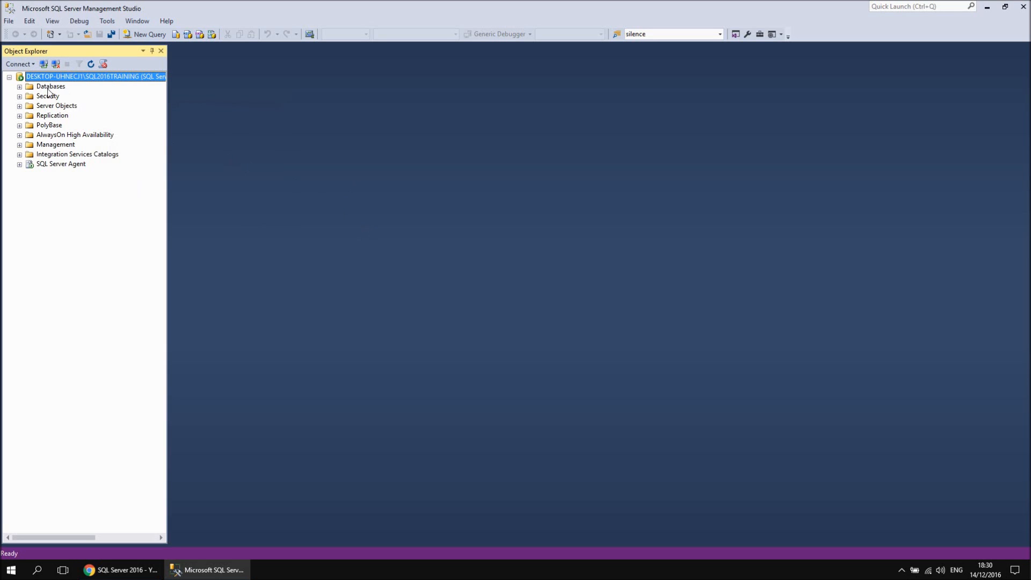
Delete the existing Movies database from the server, including its backup and restore history
left_click(19, 87)
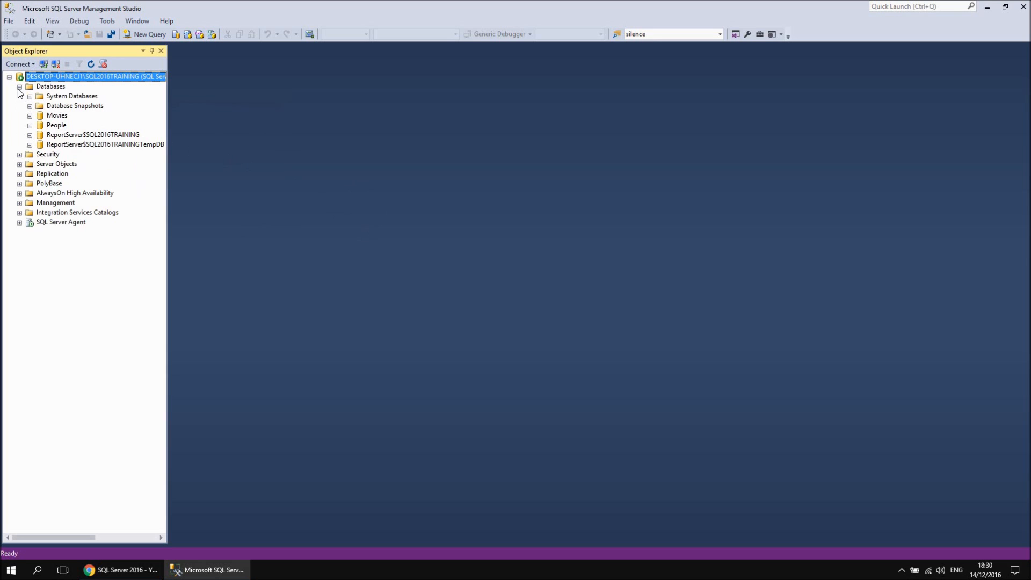
right_click(55, 117)
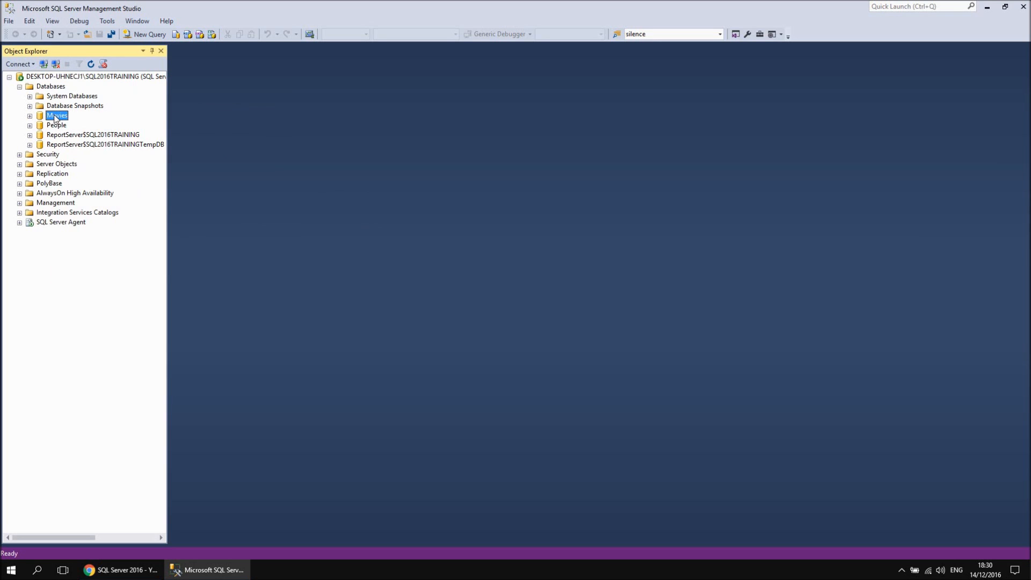
left_click(100, 251)
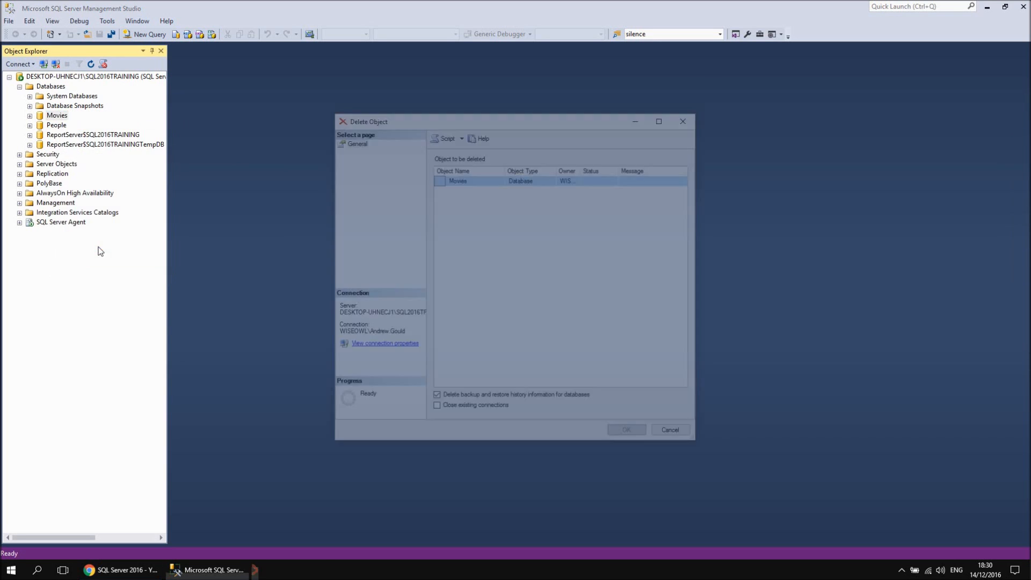
left_click(630, 435)
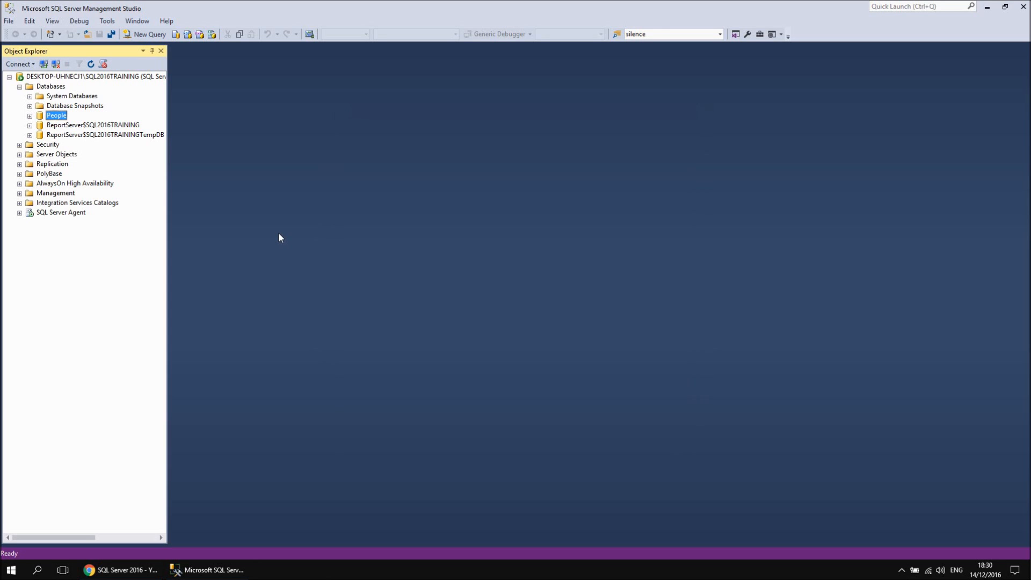
left_click(120, 573)
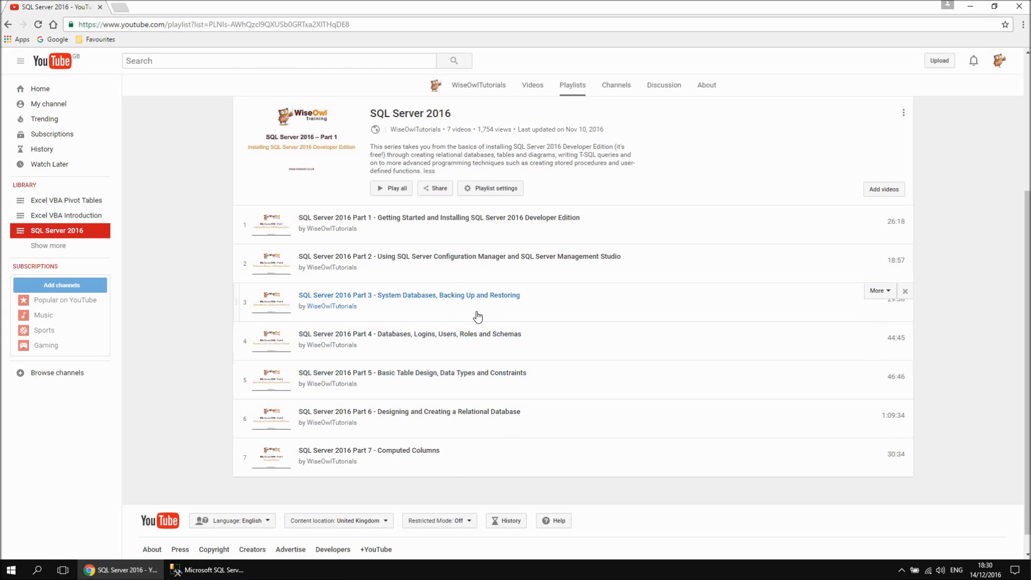
key("alt+Tab")
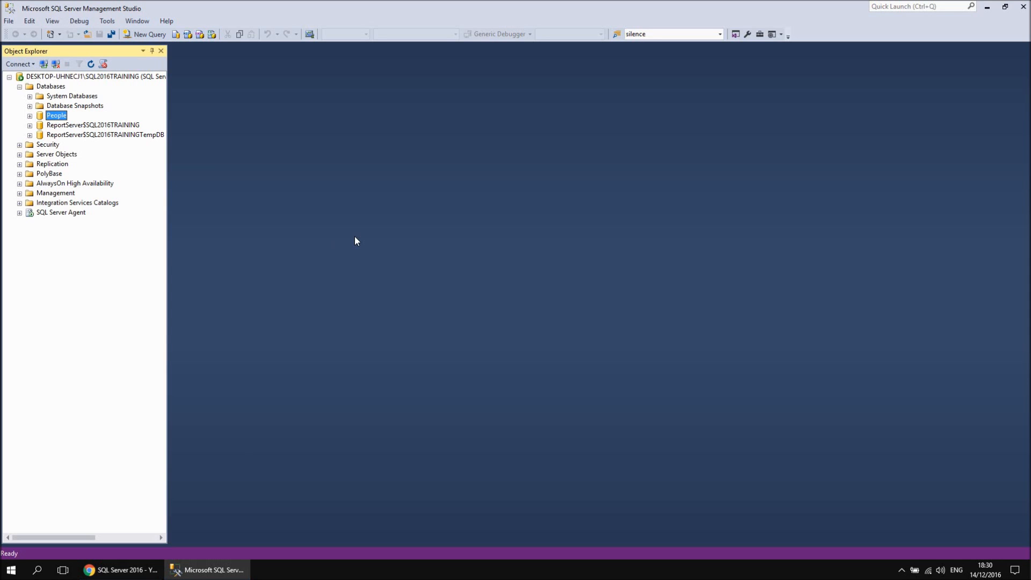
Extract Create Movies Database 2016.zip in the Downloads folder to the default destination and open the extracted folder
key("super+e")
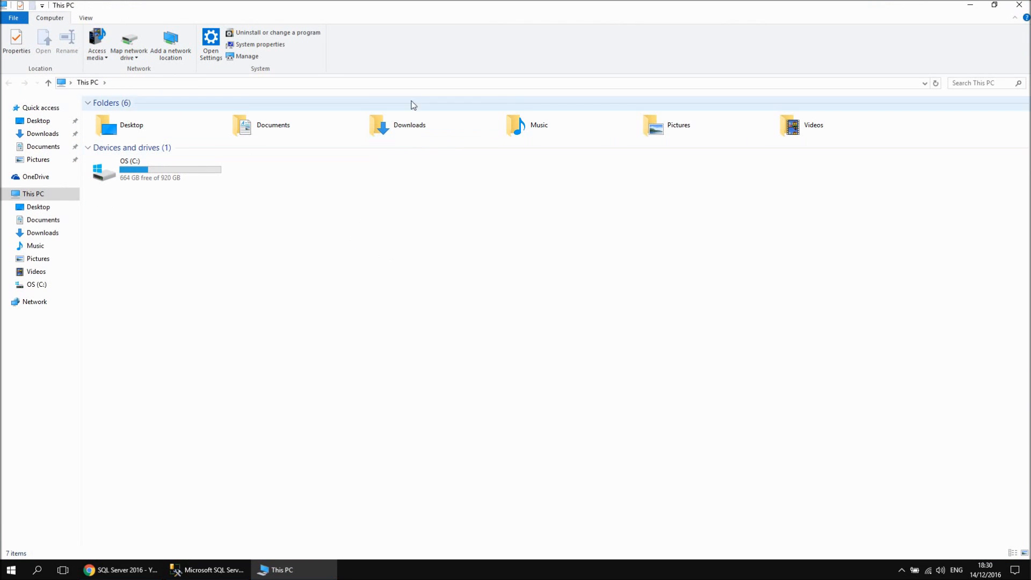
double_click(393, 125)
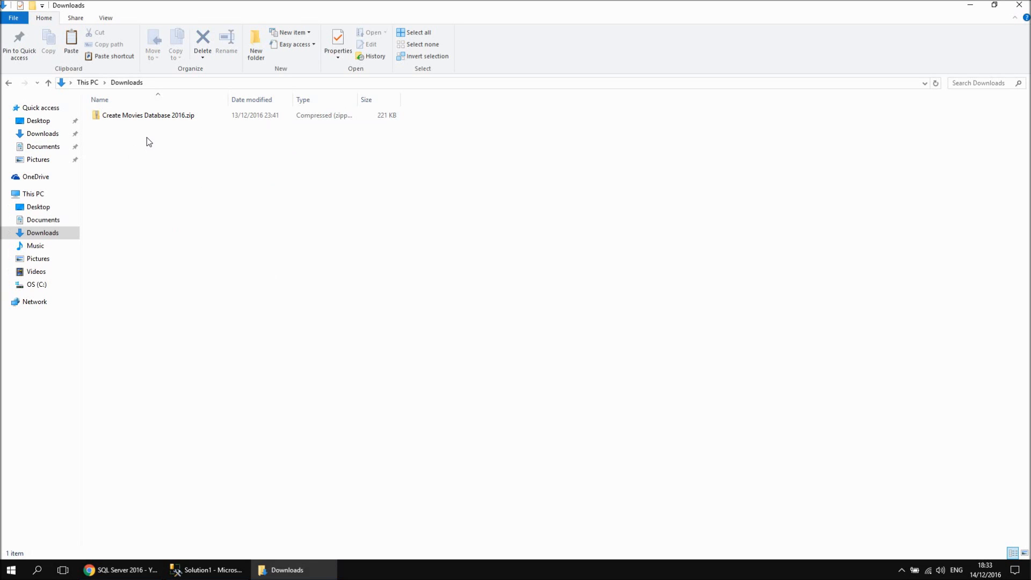
right_click(125, 118)
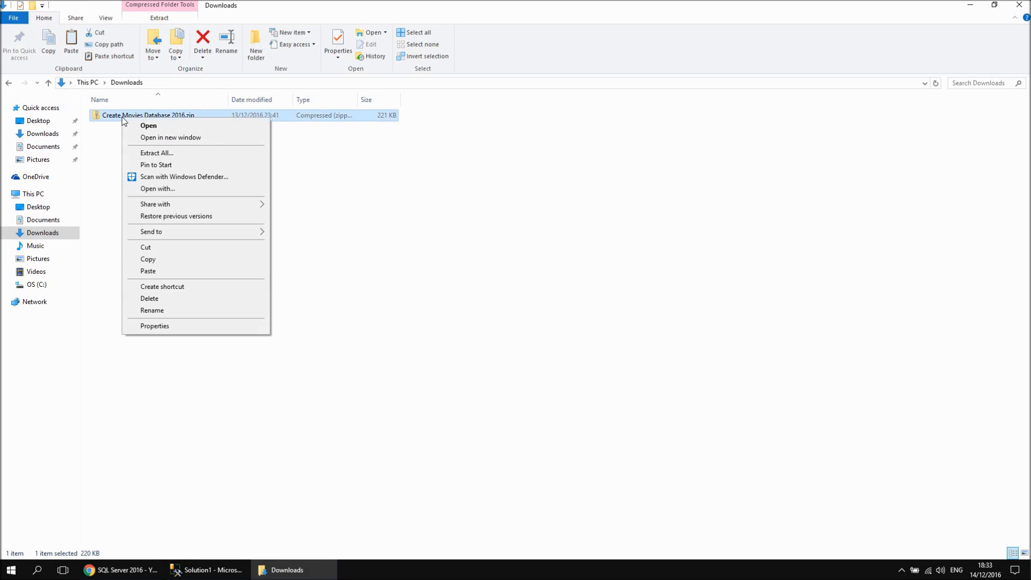
left_click(163, 153)
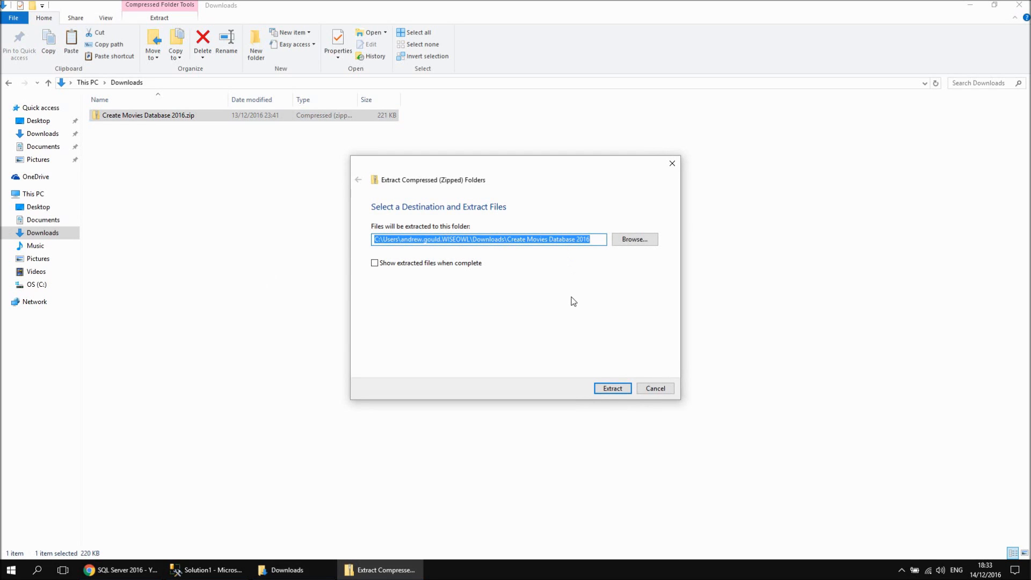
left_click(614, 389)
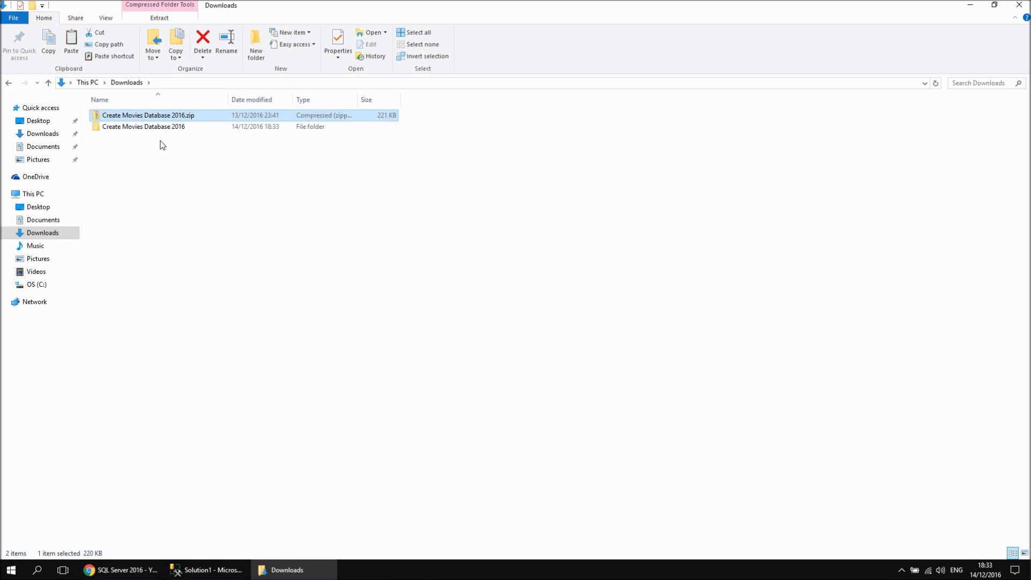
double_click(141, 129)
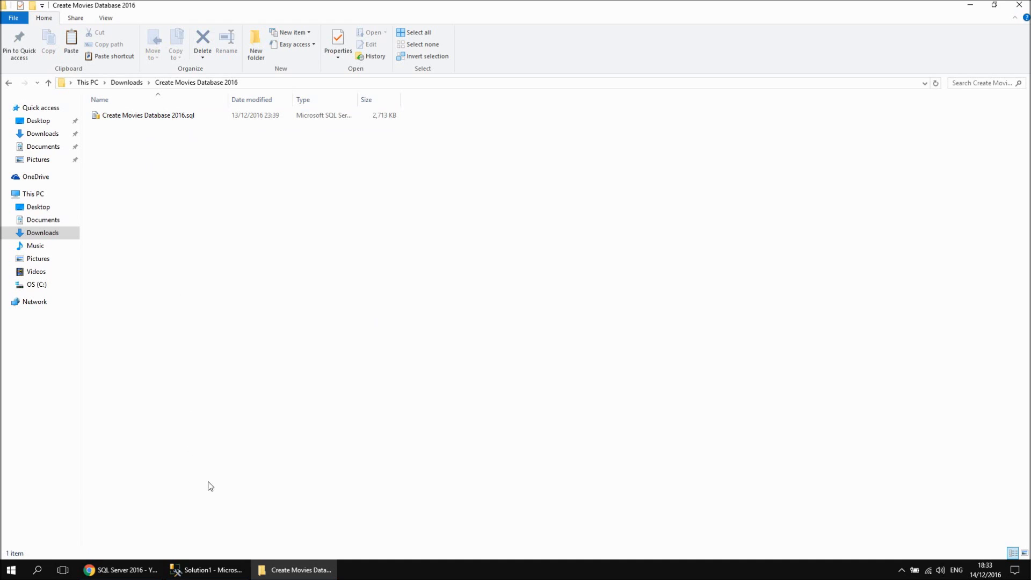
Open the extracted script Create Movies Database 2016.sql in SQL Server Management Studio
left_click(211, 572)
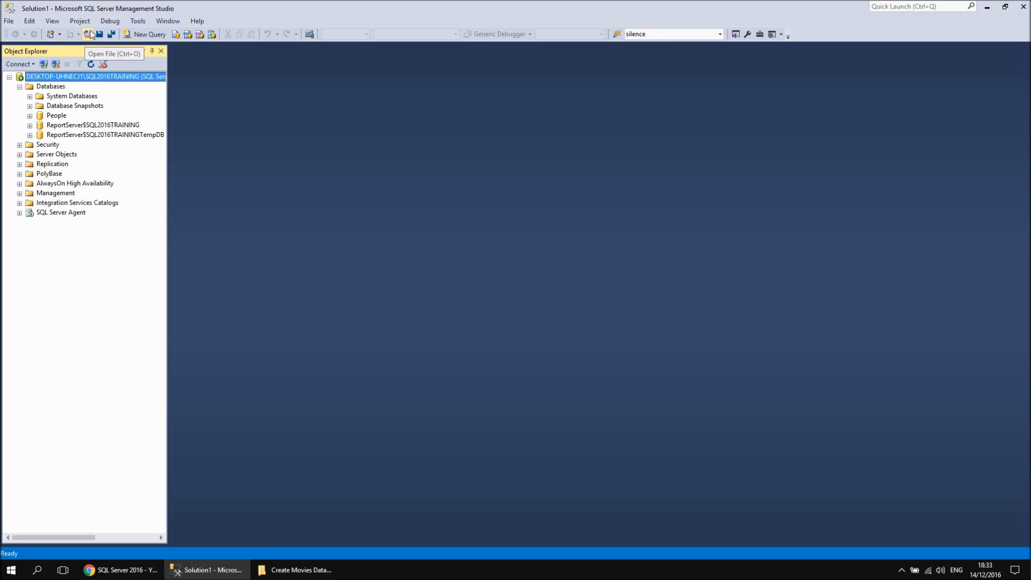
left_click(9, 22)
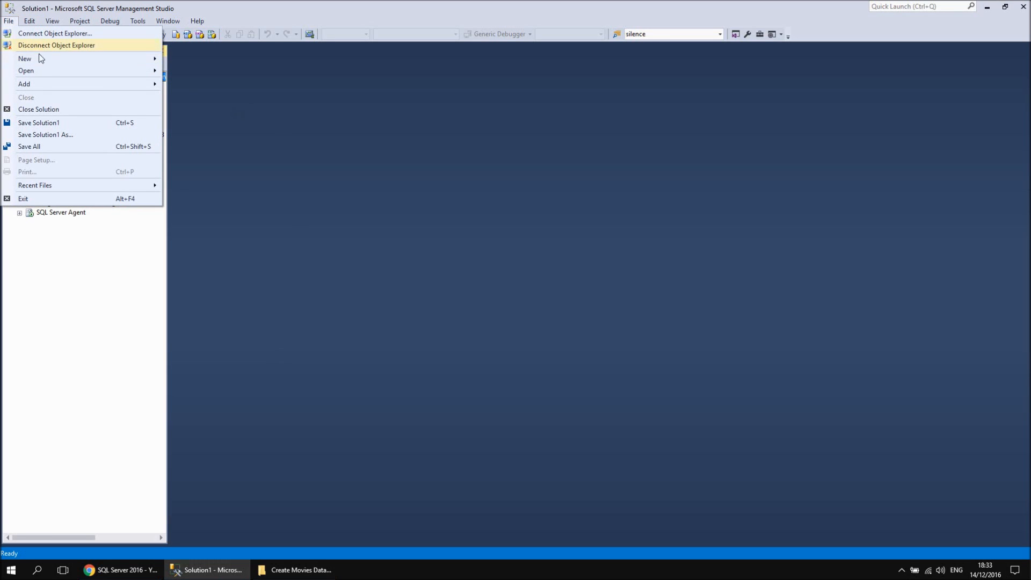
mouse_move(46, 70)
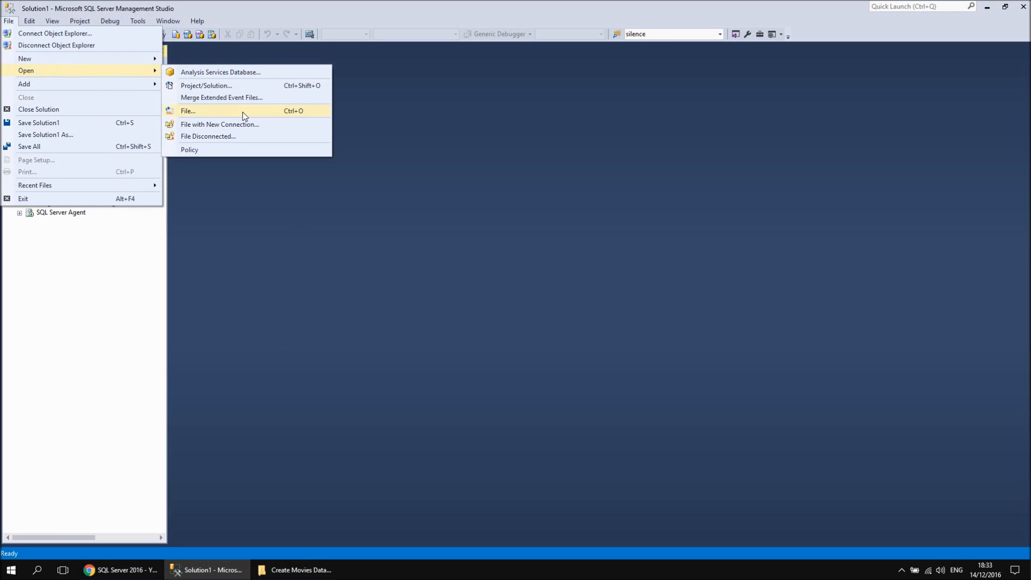
left_click(195, 112)
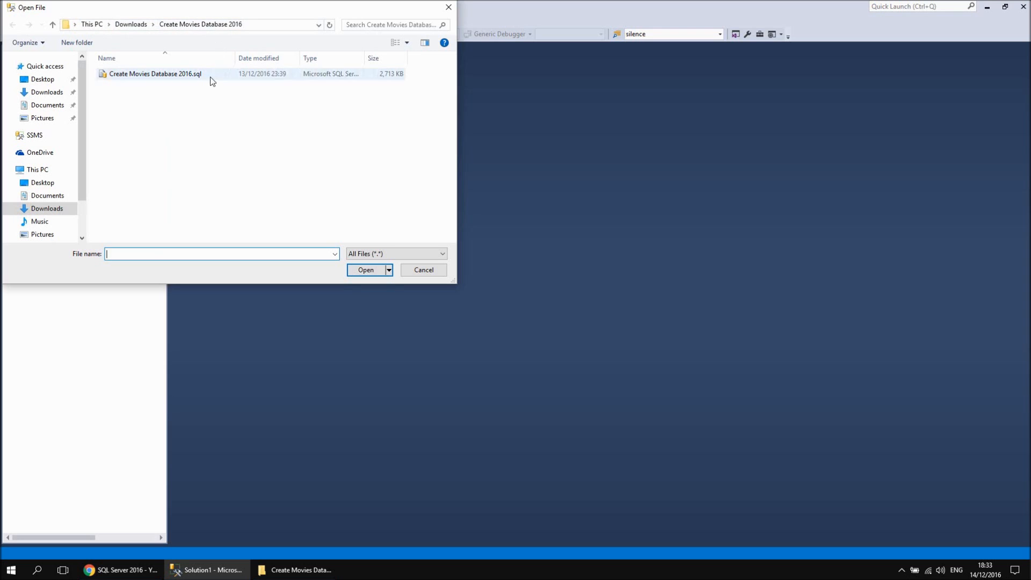
double_click(139, 75)
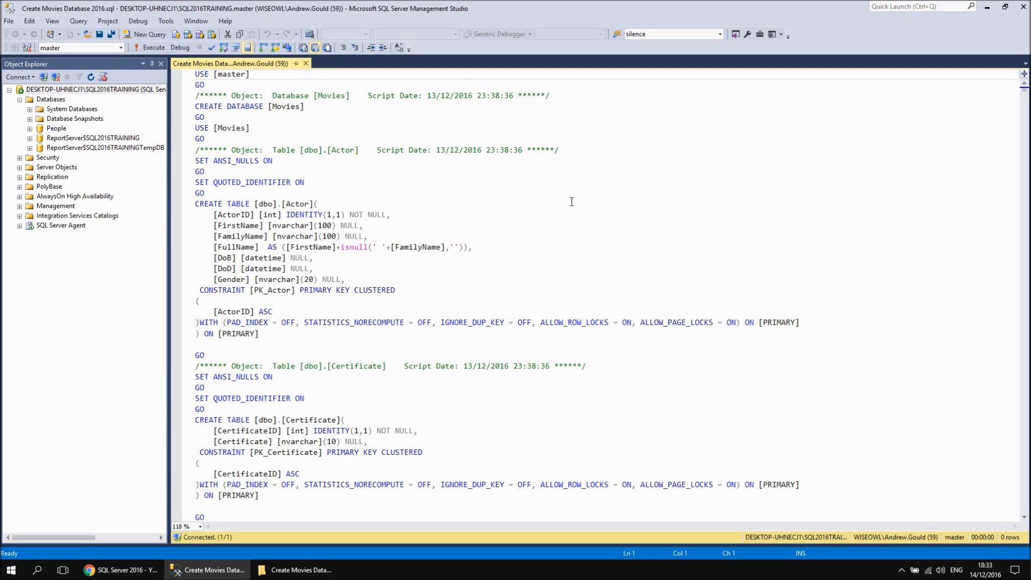
Examine the script's table definitions and its opening USE [master] and CREATE DATABASE [Movies] statements
left_click_drag(1024, 89, 1025, 96)
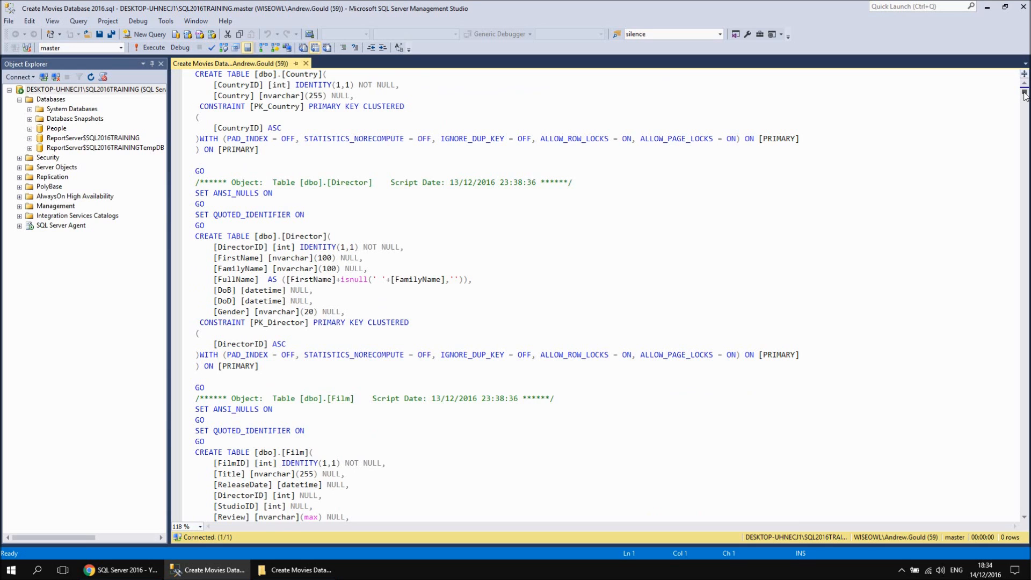
scroll(1025, 95, "up", 8)
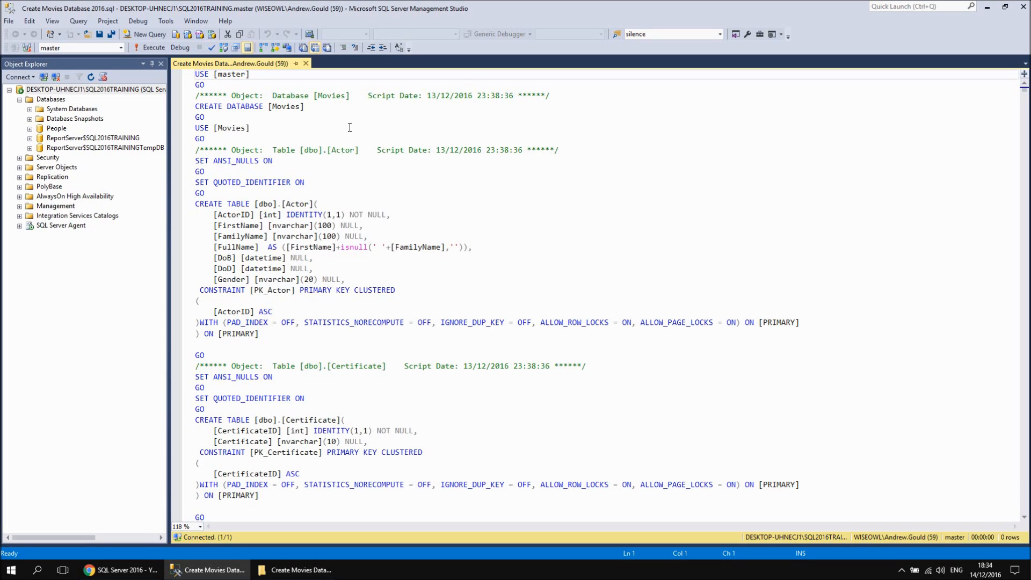
left_click(194, 76)
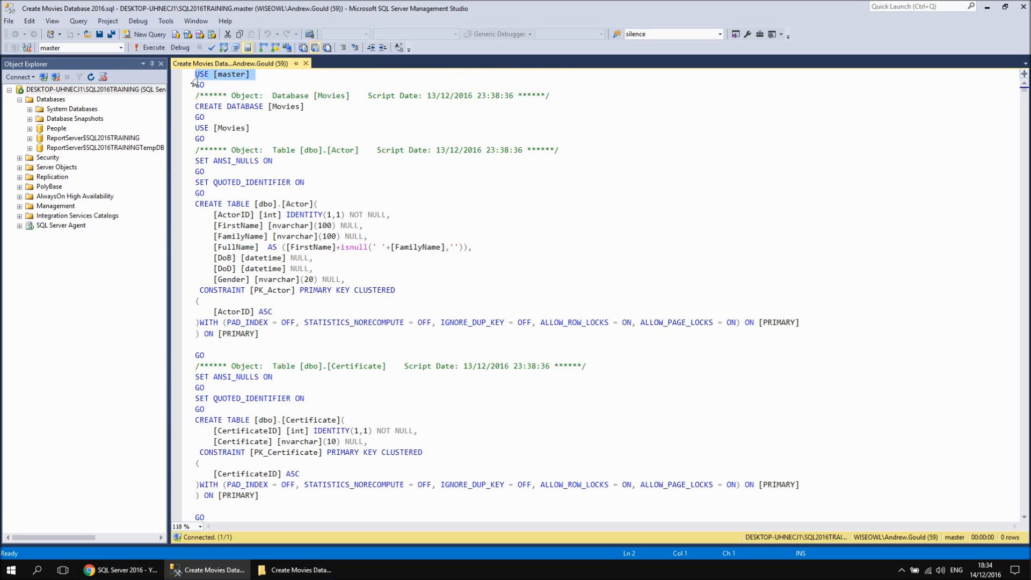
left_click(204, 86)
left_click_drag(205, 86, 231, 107)
key("shift+Left")
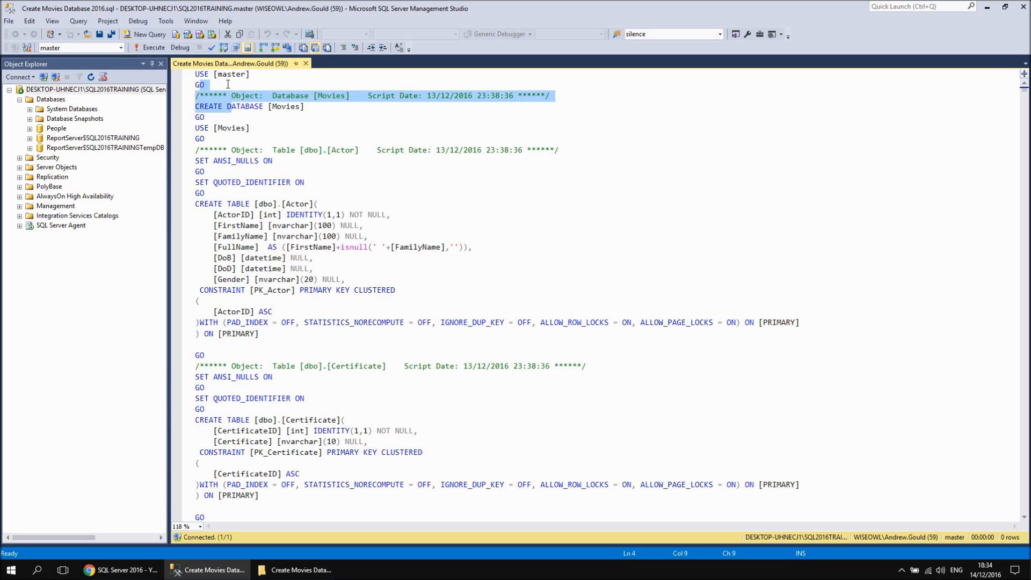
Execute the whole Movies creation script with no text selected, and refresh the server's list of databases
left_click(196, 75)
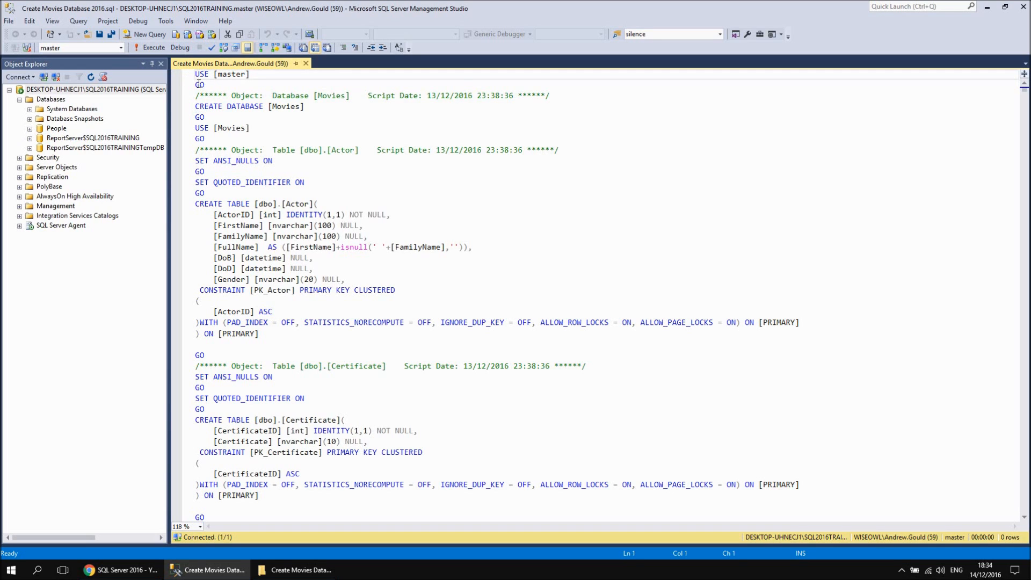
left_click(149, 47)
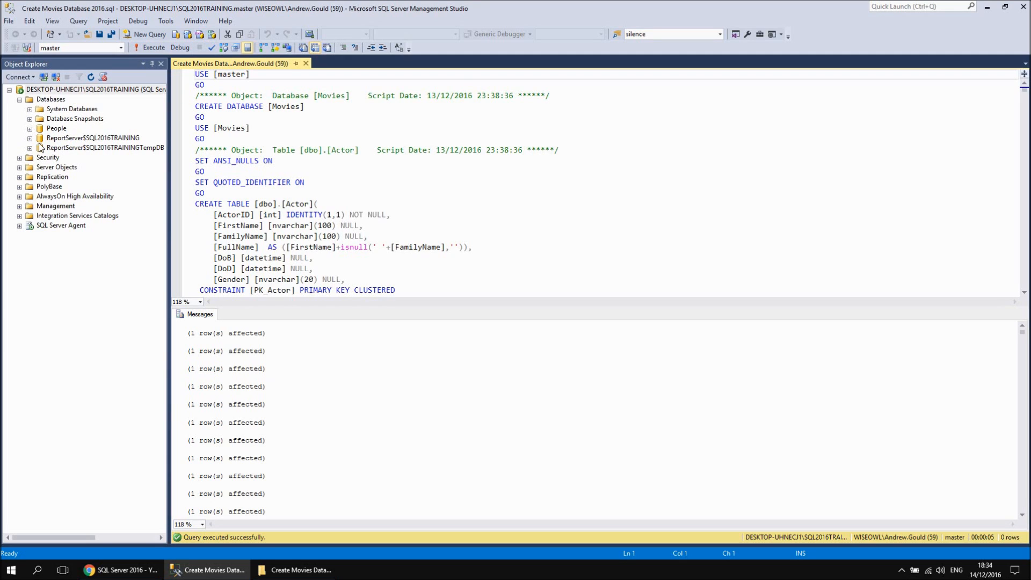
right_click(50, 100)
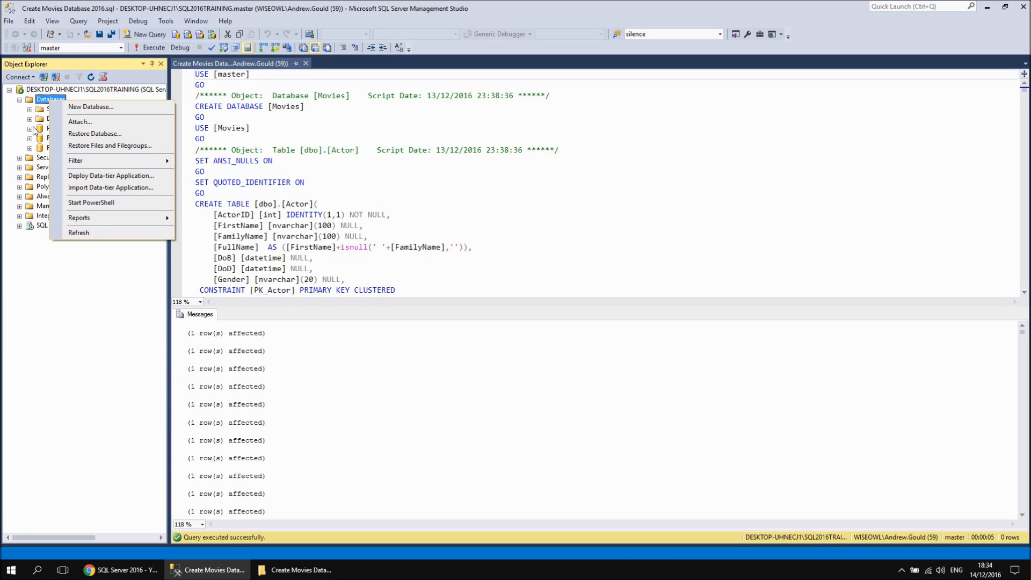
left_click(71, 234)
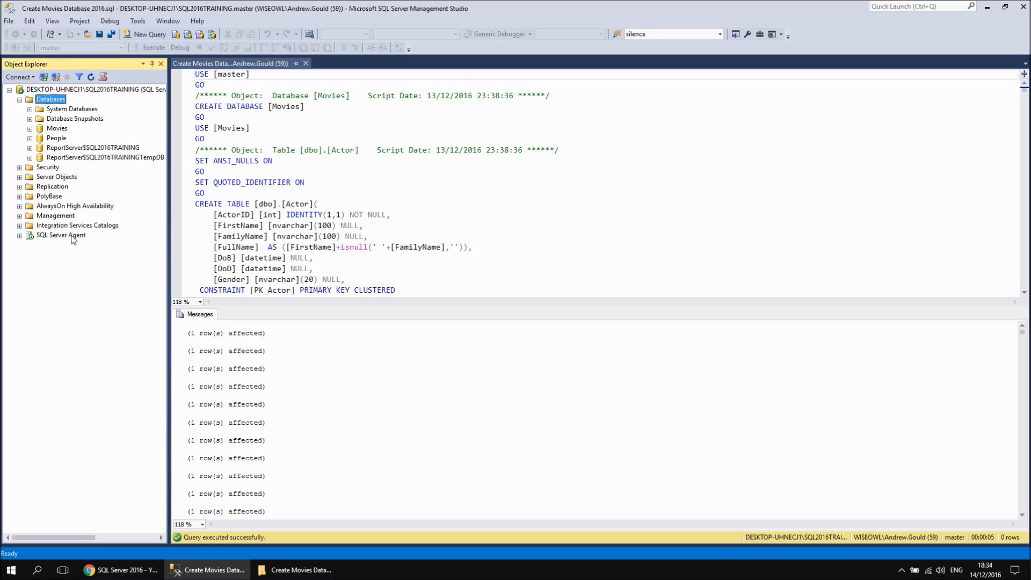
Close the script file and expand the Movies database to list its tables
left_click(56, 131)
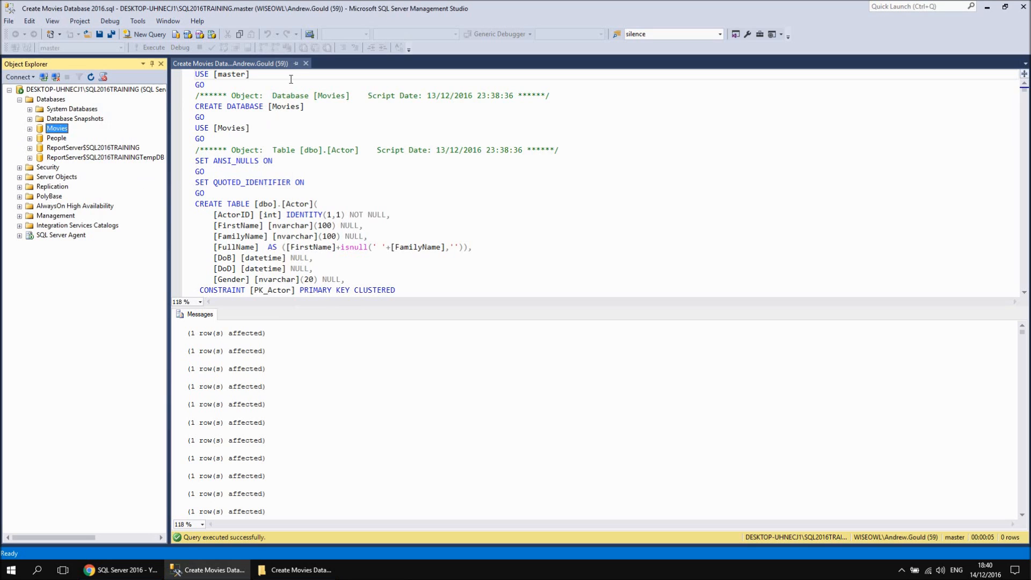
left_click(306, 63)
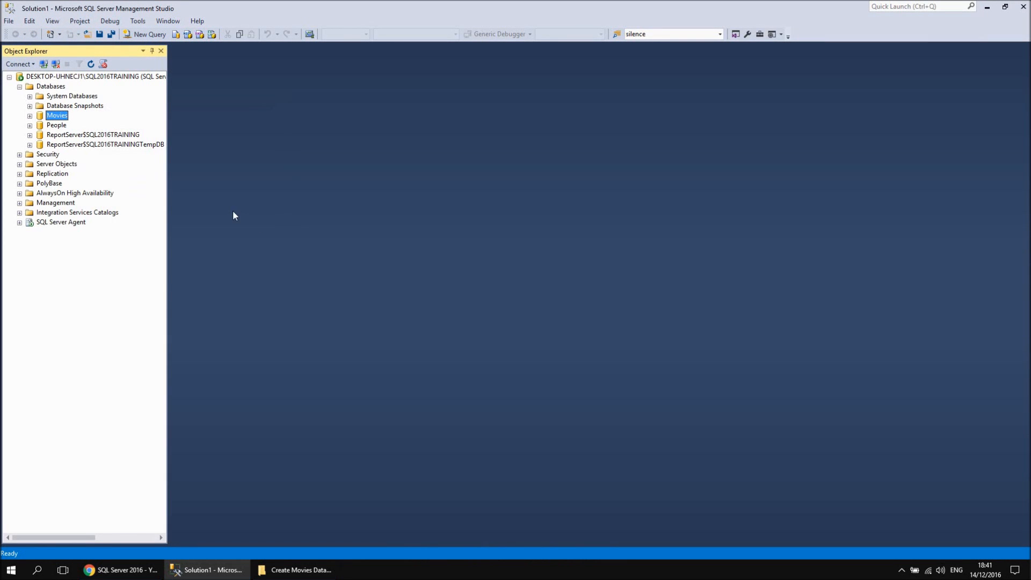
left_click(29, 116)
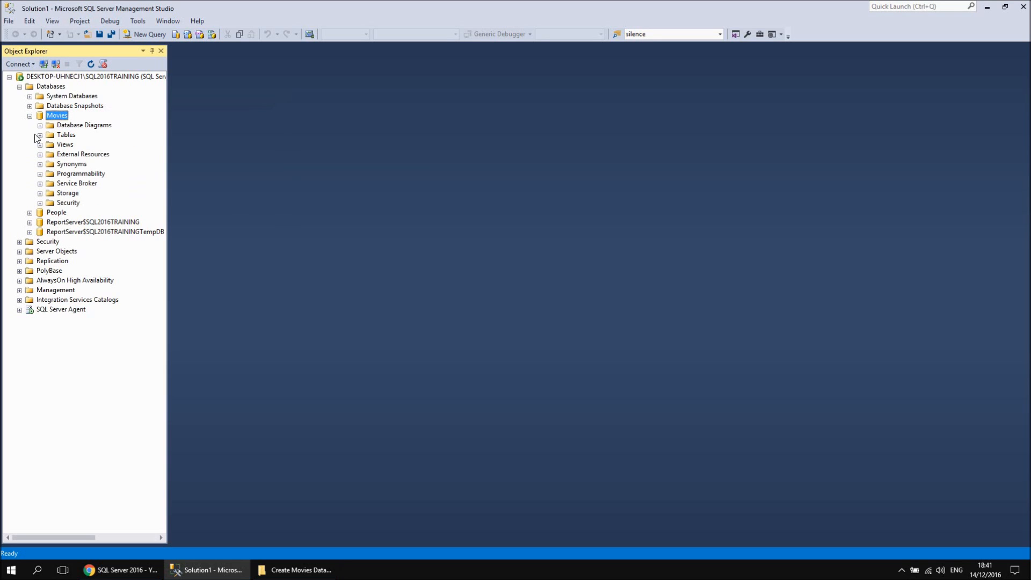
left_click(40, 136)
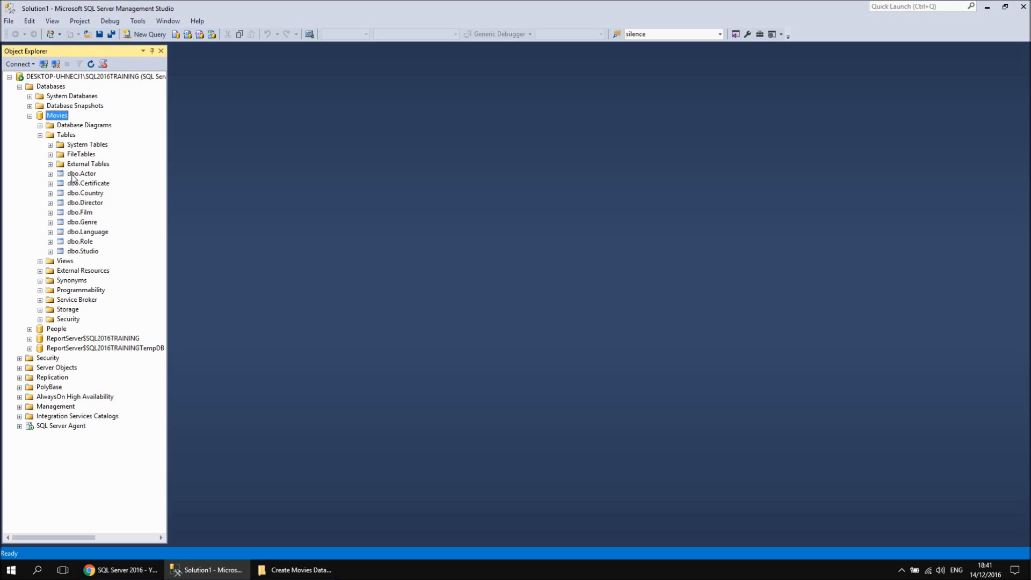
Switch to the browser to view the SQL Server 2016 playlist
left_click(119, 575)
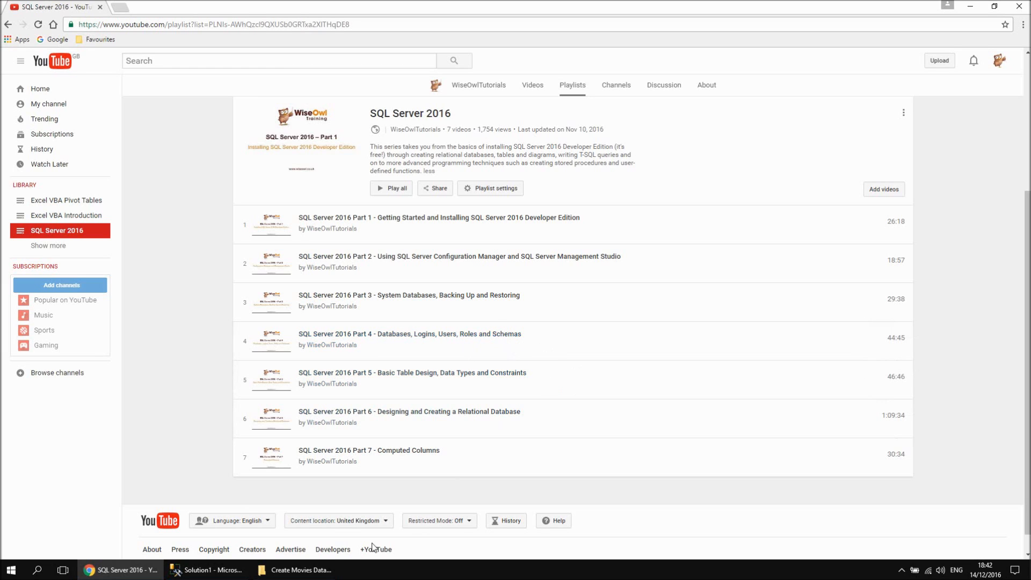
Switch to SQL Server Management Studio and expand the Actor table's columns, widening the object tree to show their full data types
left_click(206, 570)
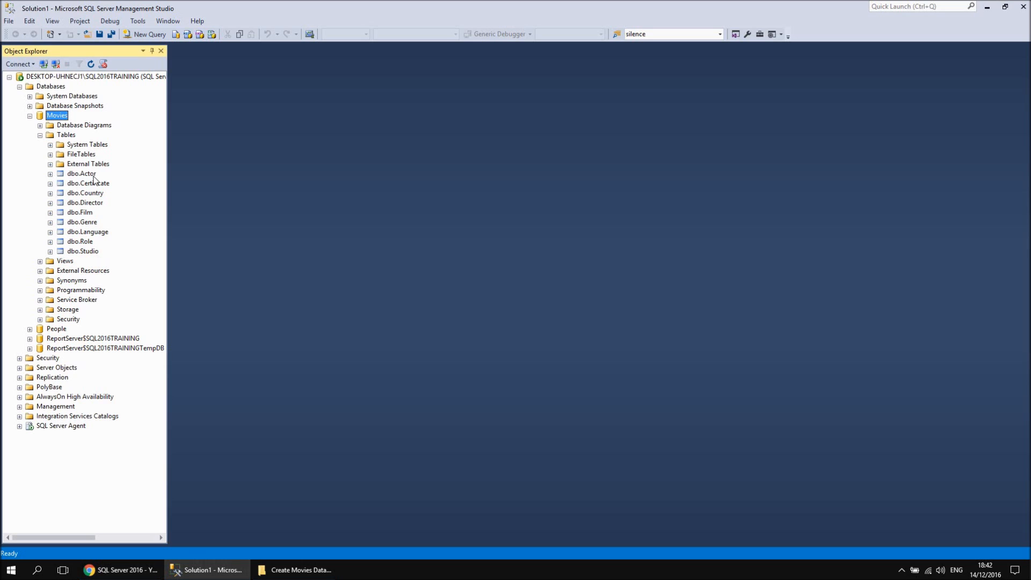
left_click(50, 174)
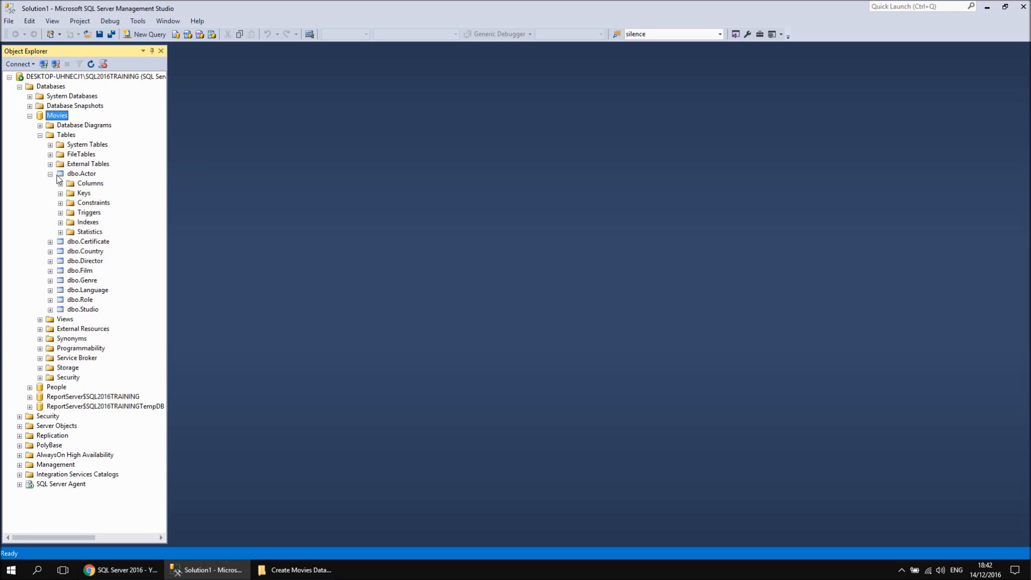
left_click(60, 183)
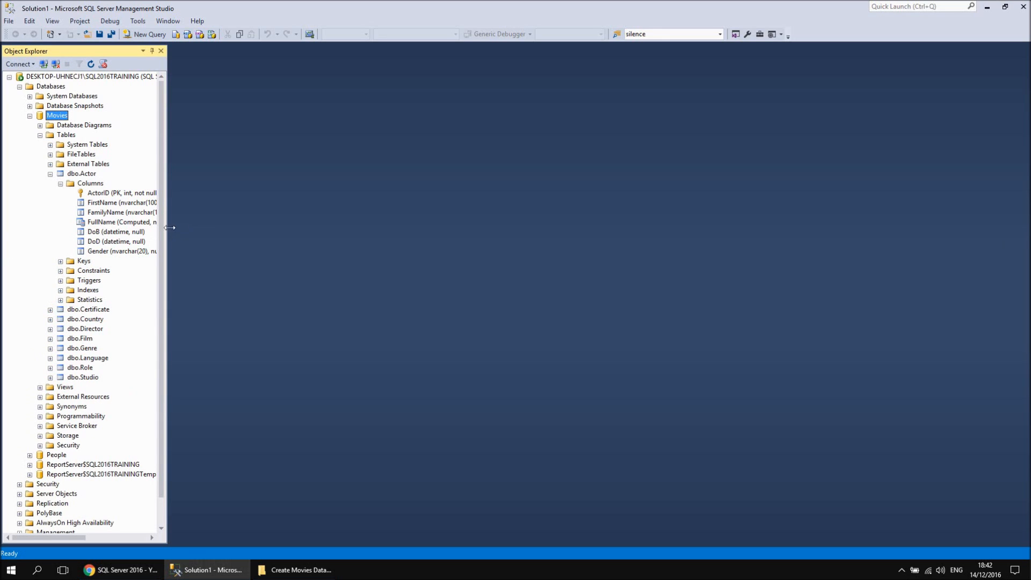
left_click_drag(169, 227, 222, 227)
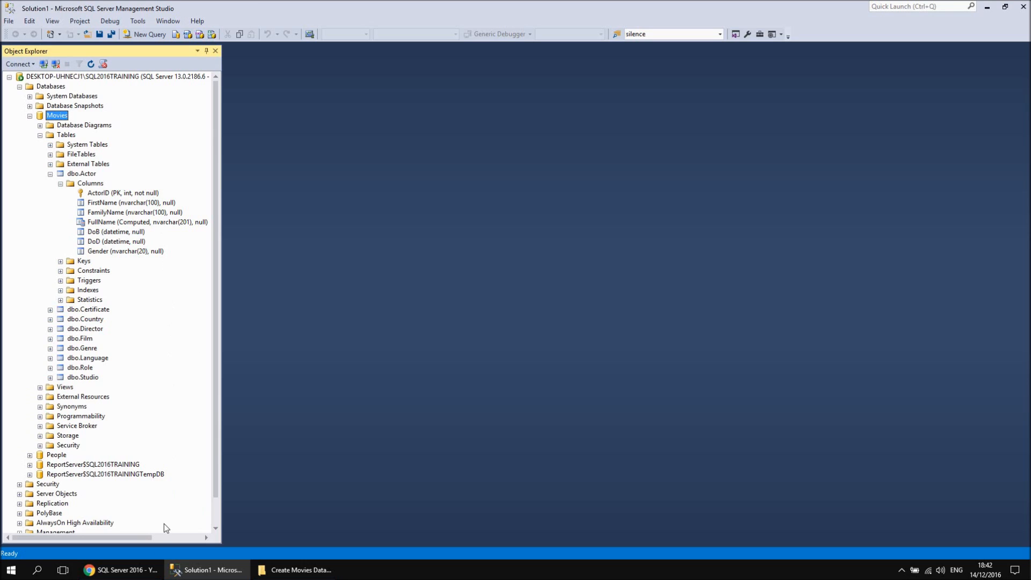
Switch to the browser to review the SQL Server 2016 playlist and return to SQL Server Management Studio
left_click(129, 570)
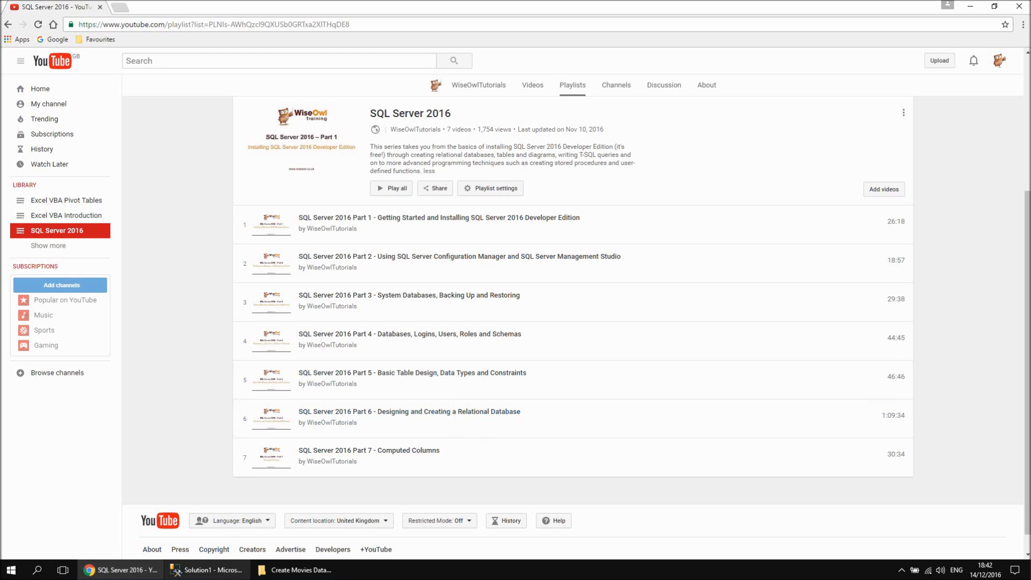
left_click(207, 569)
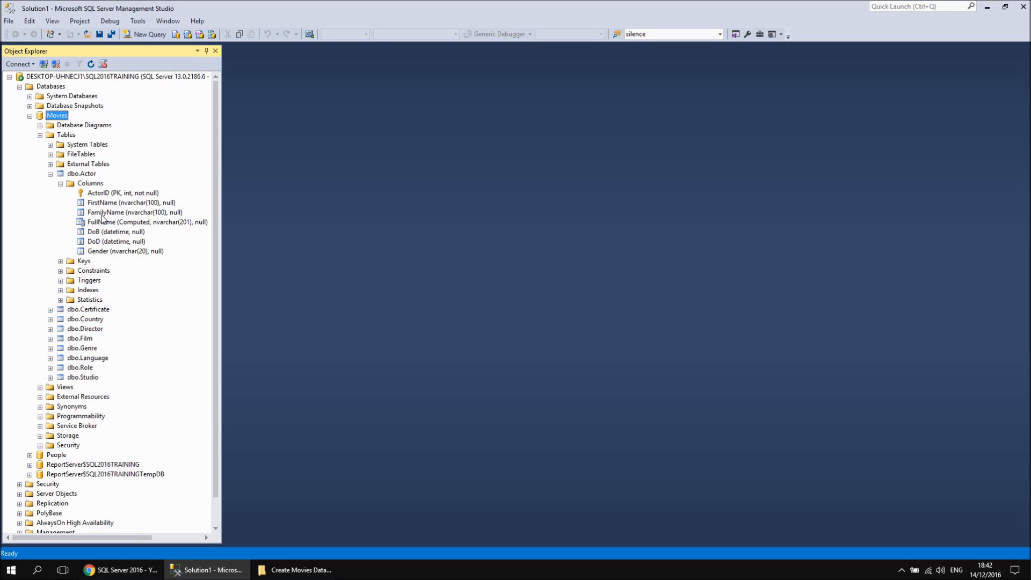
left_click(120, 570)
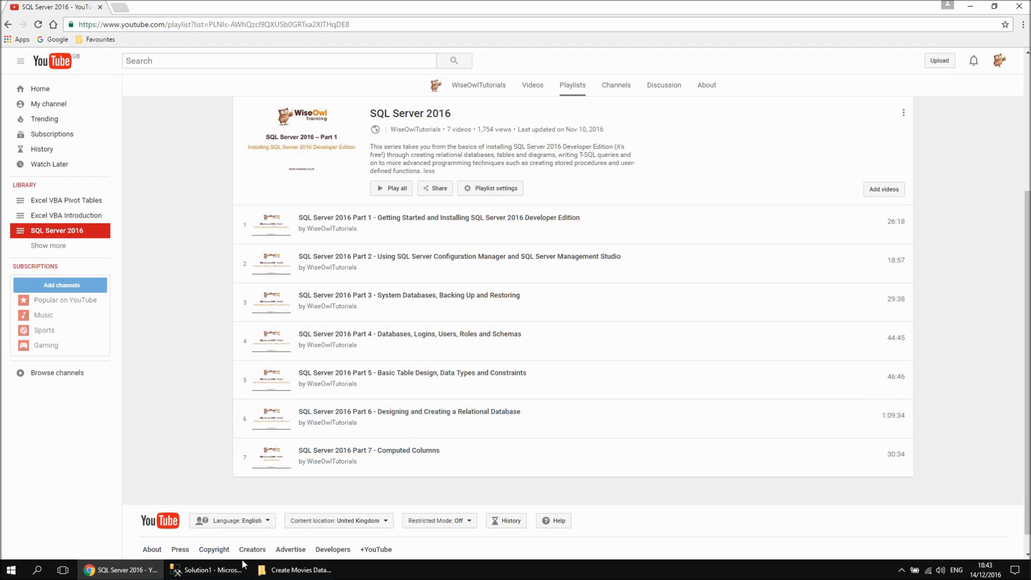
left_click(207, 569)
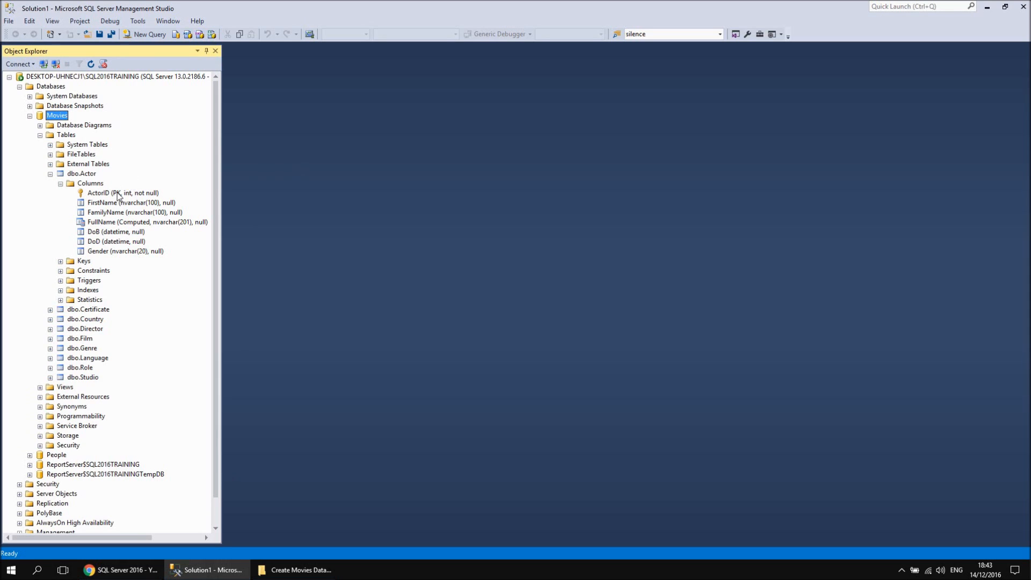
Open the Actor table's design and expand the Identity Specification of the ActorID column in an enlarged properties area
left_click(91, 174)
right_click(93, 177)
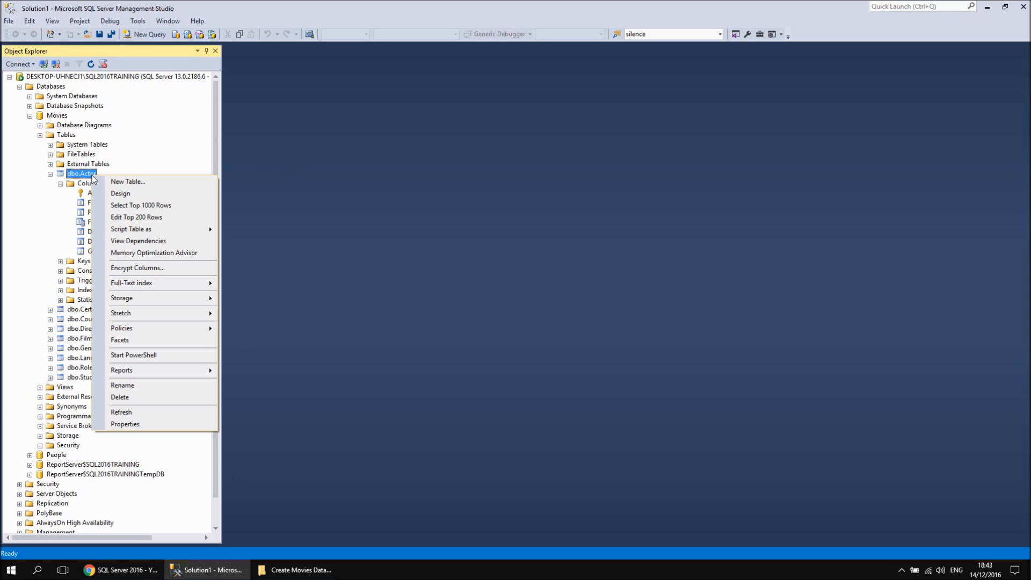
left_click(119, 194)
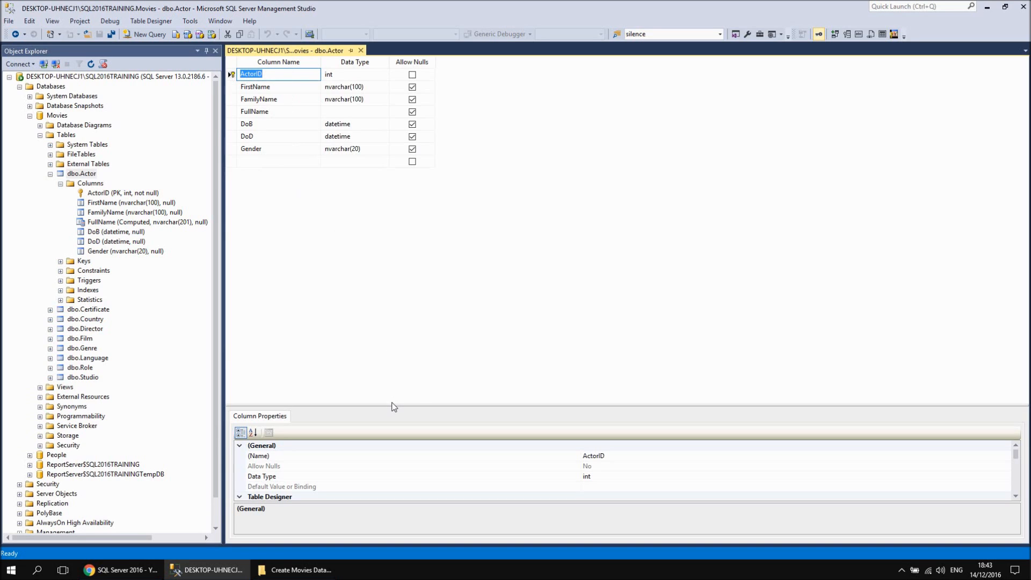
left_click_drag(391, 406, 385, 244)
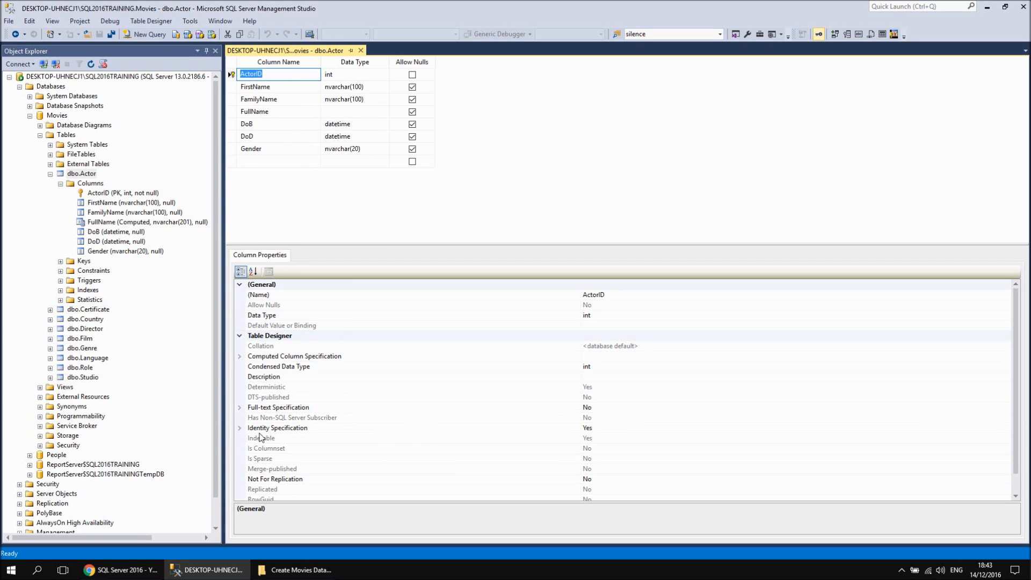
left_click(240, 430)
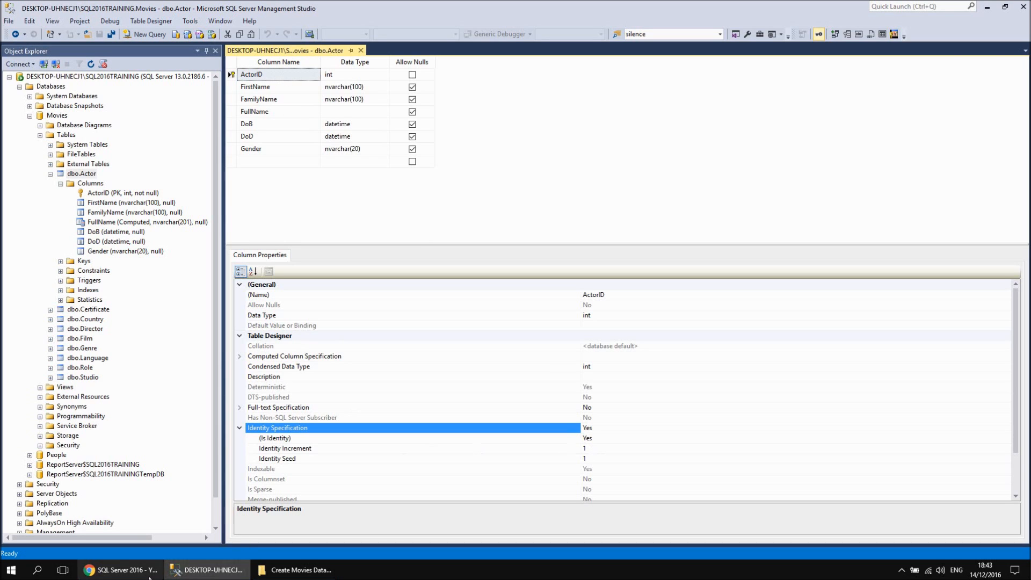
Check the SQL Server 2016 playlist in the browser, return to SQL Server Management Studio and close the Actor table's design
left_click(135, 572)
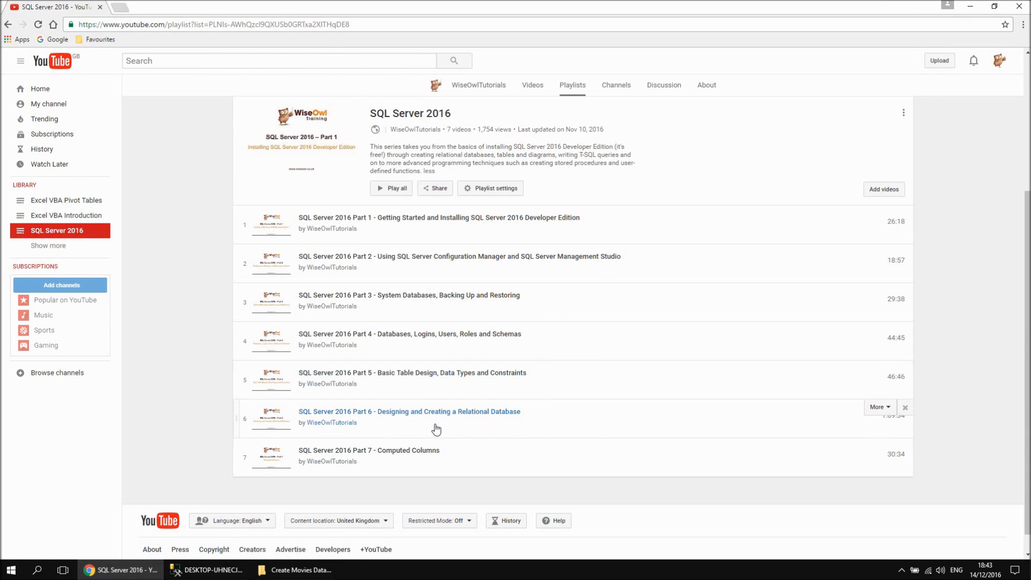
left_click(226, 569)
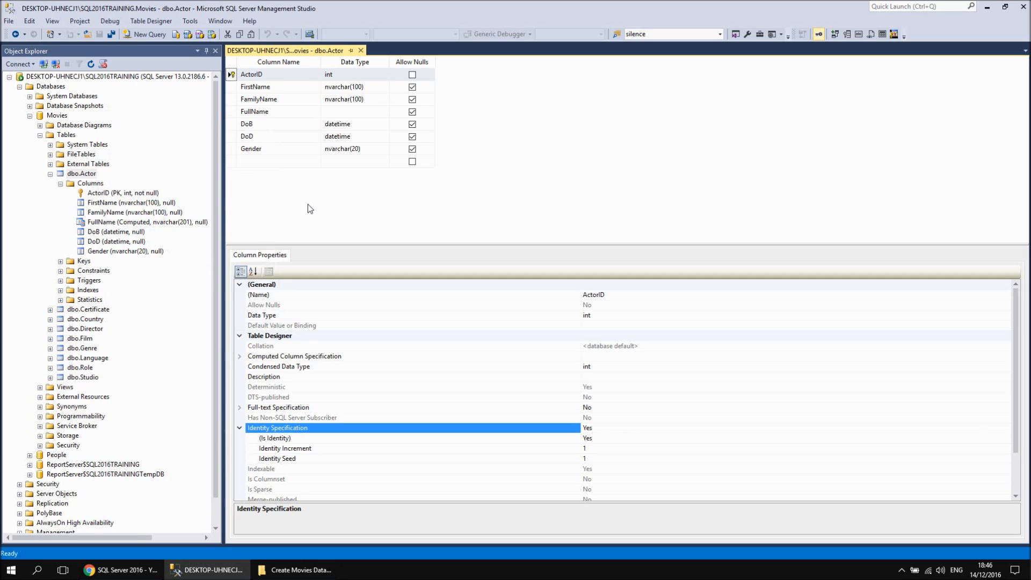
left_click(360, 51)
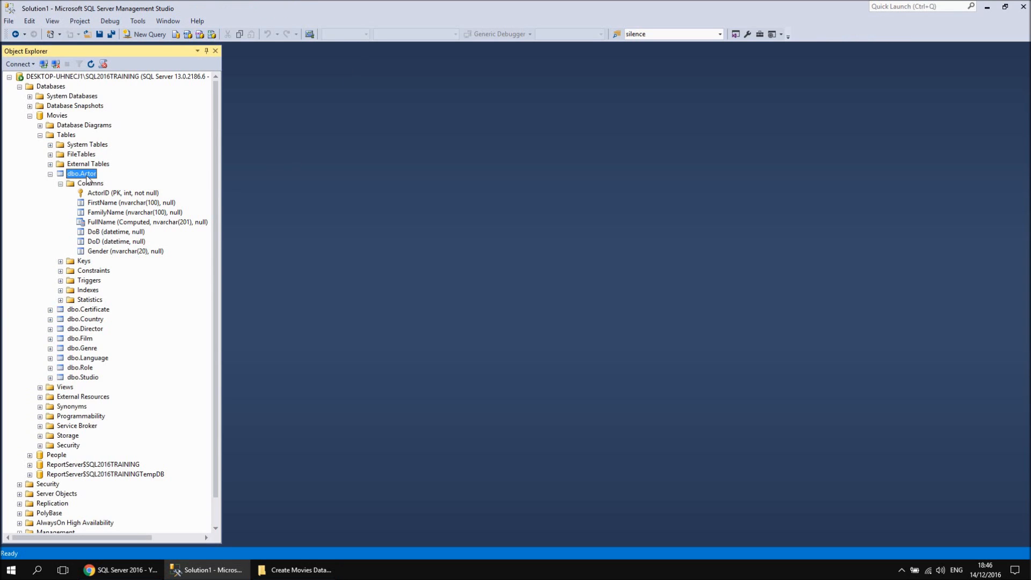
Select the top 1000 rows of the Actor table, remove TOP (1000) from the generated query and execute it again
right_click(86, 176)
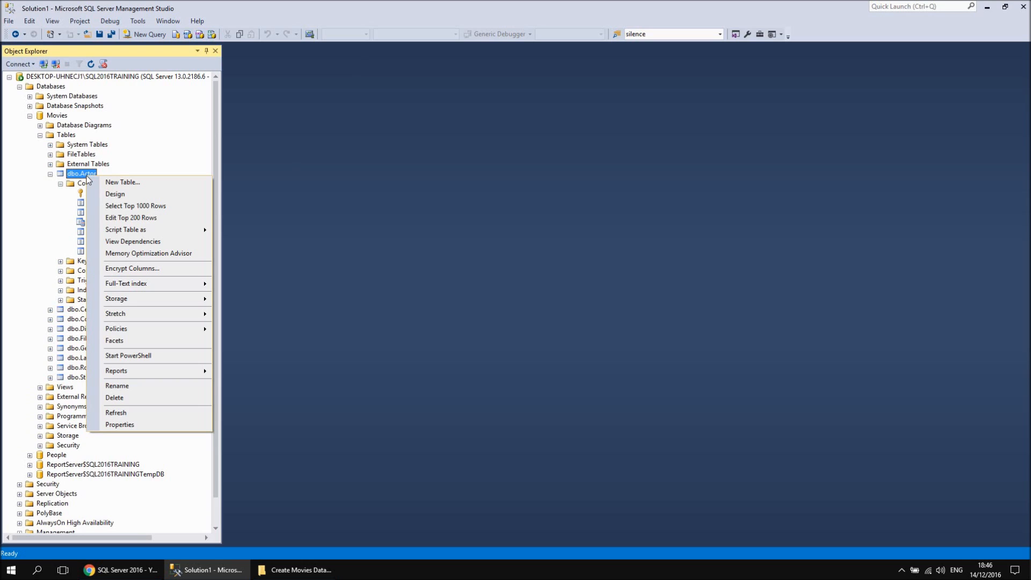
left_click(133, 208)
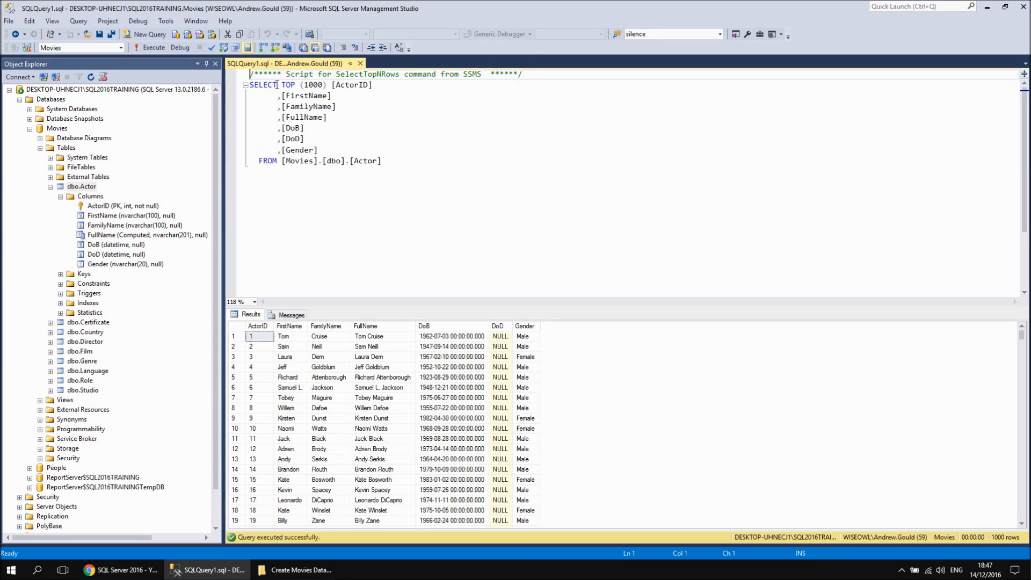
left_click_drag(280, 85, 329, 84)
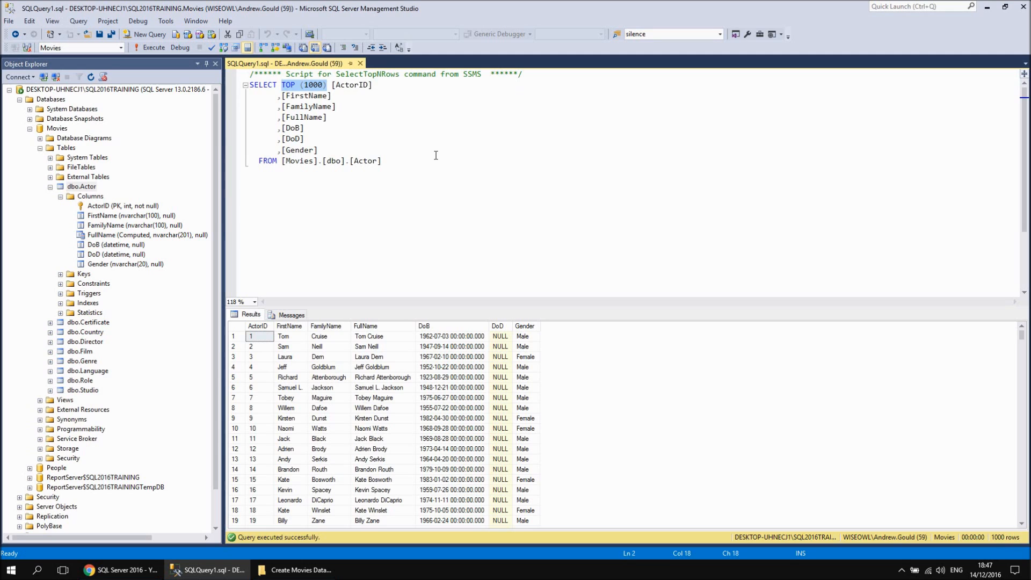
key("Delete")
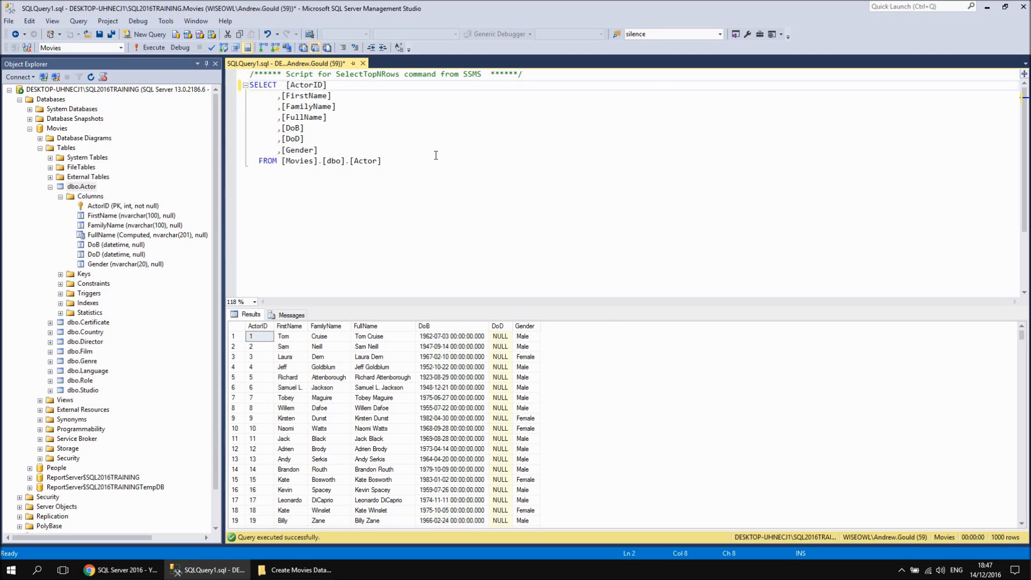
left_click(146, 48)
Examine the first name, family name and DoB values in the query results, and close the query without saving
left_click(295, 340)
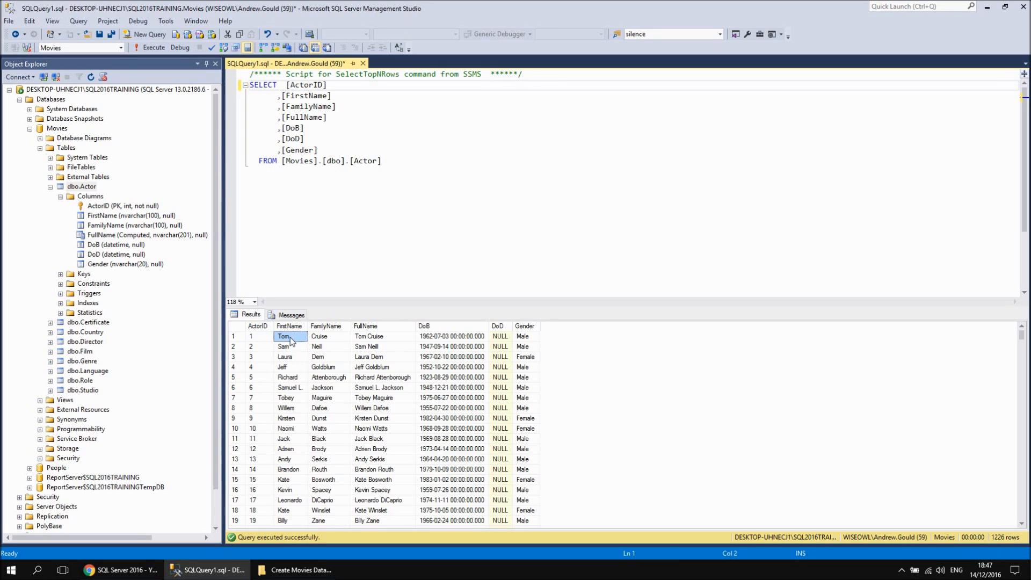
key("Right")
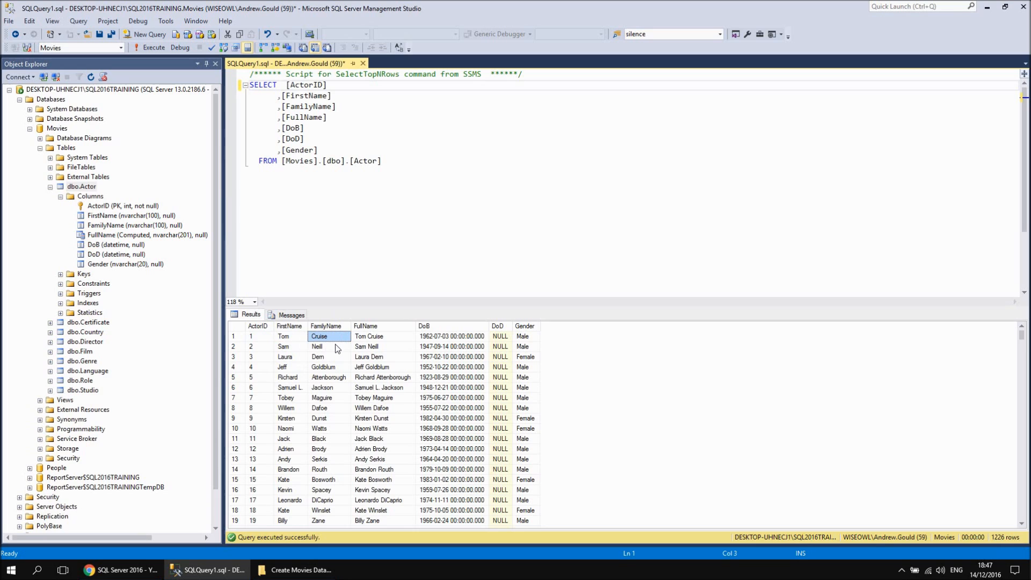
left_click(285, 348)
left_click(327, 348)
left_click(470, 339)
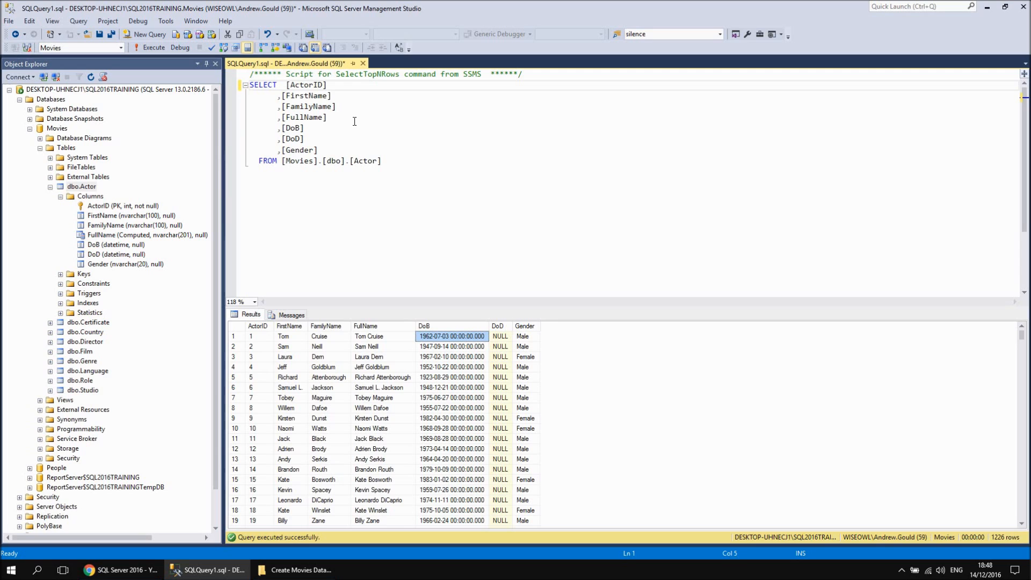
left_click(363, 64)
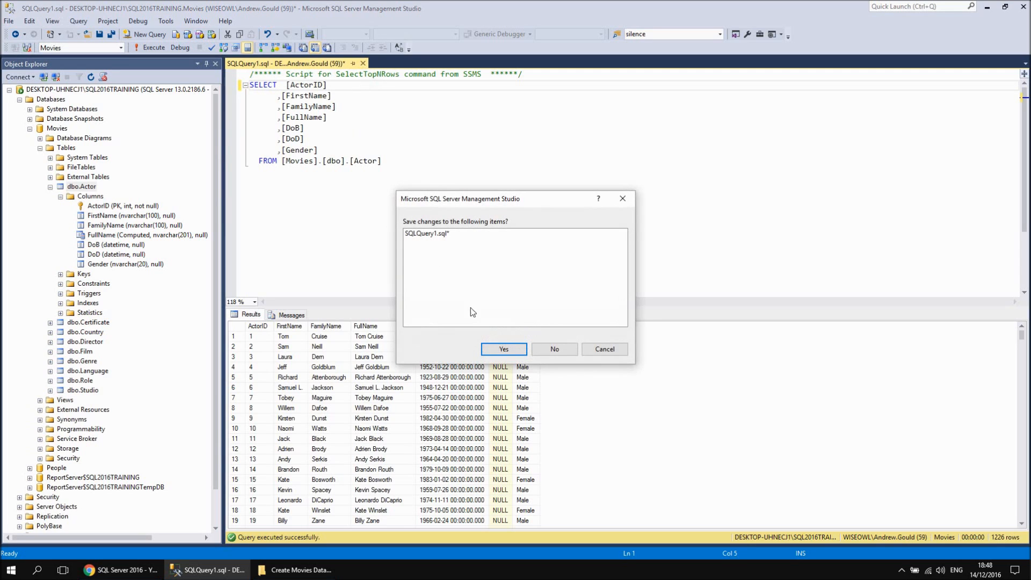
left_click(558, 353)
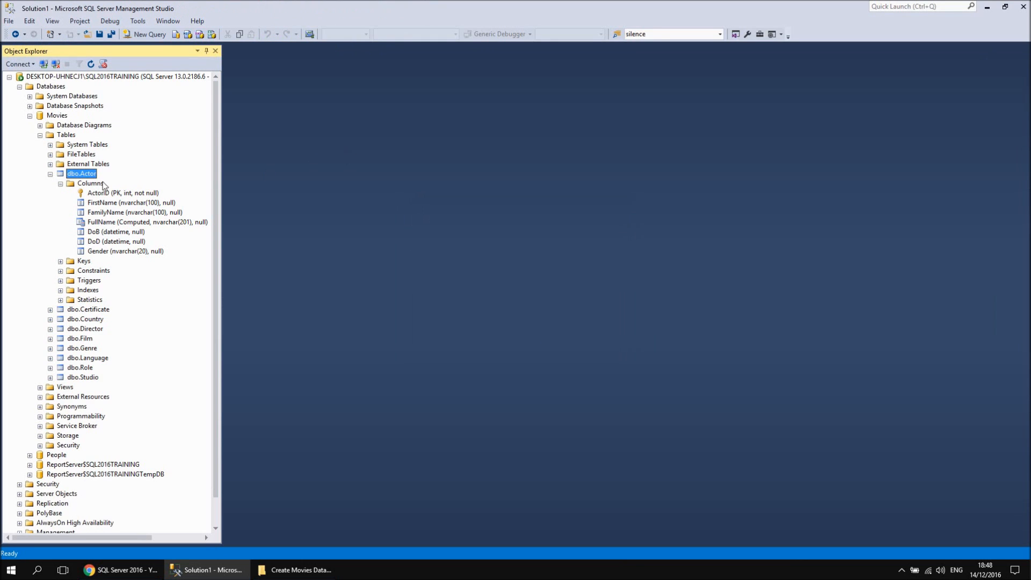
Open the Actor table's top 200 rows for editing and change FirstName to Tommy for ActorID 1, widening the FirstName and FullName columns
right_click(84, 175)
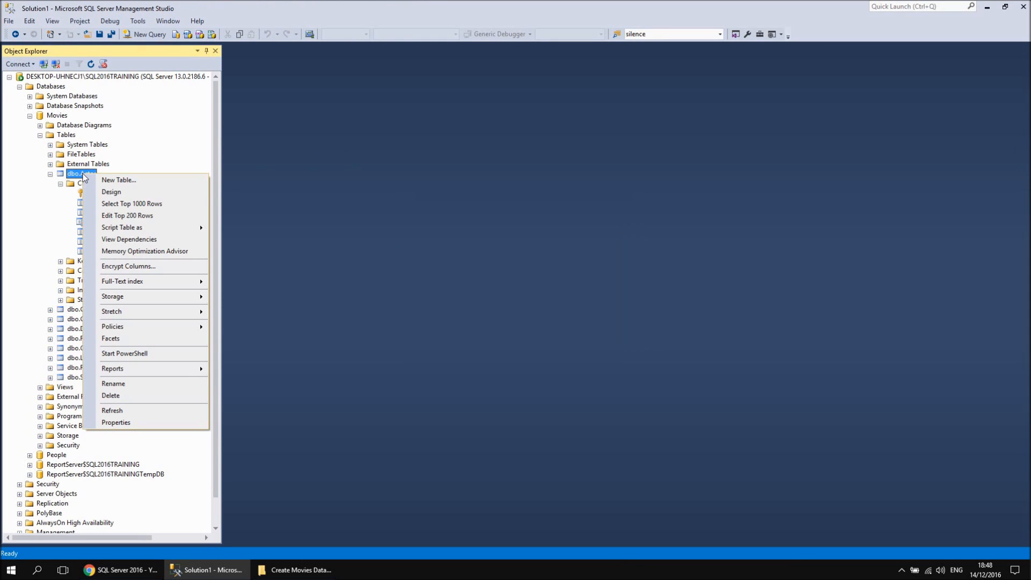
left_click(135, 215)
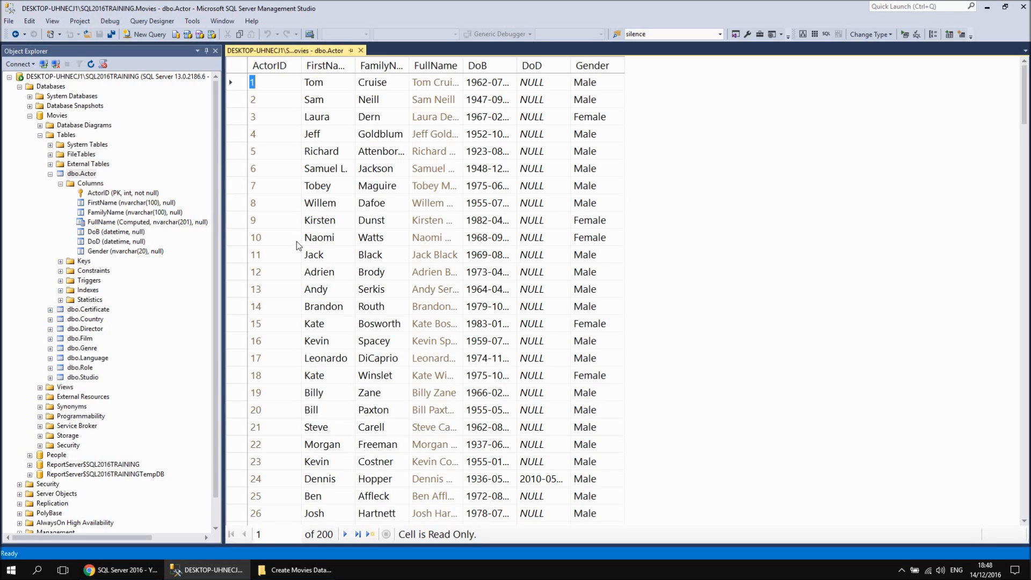
left_click(327, 83)
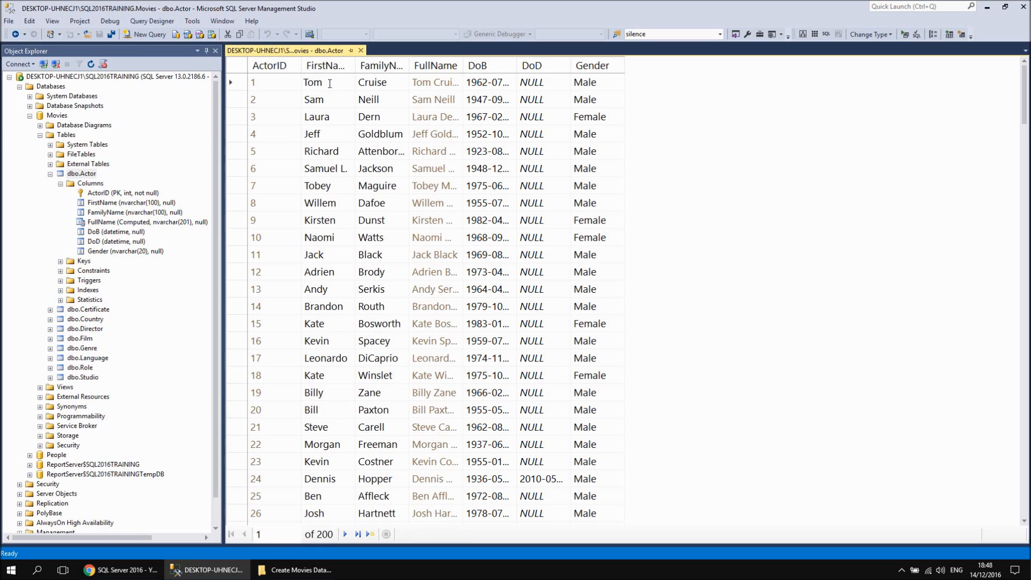
left_click_drag(355, 65, 373, 65)
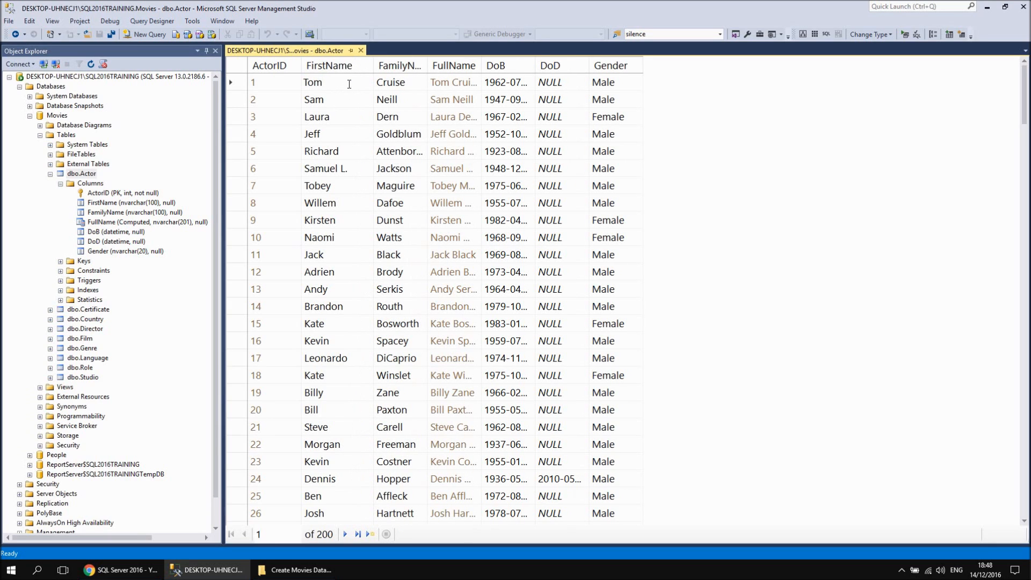
type("my")
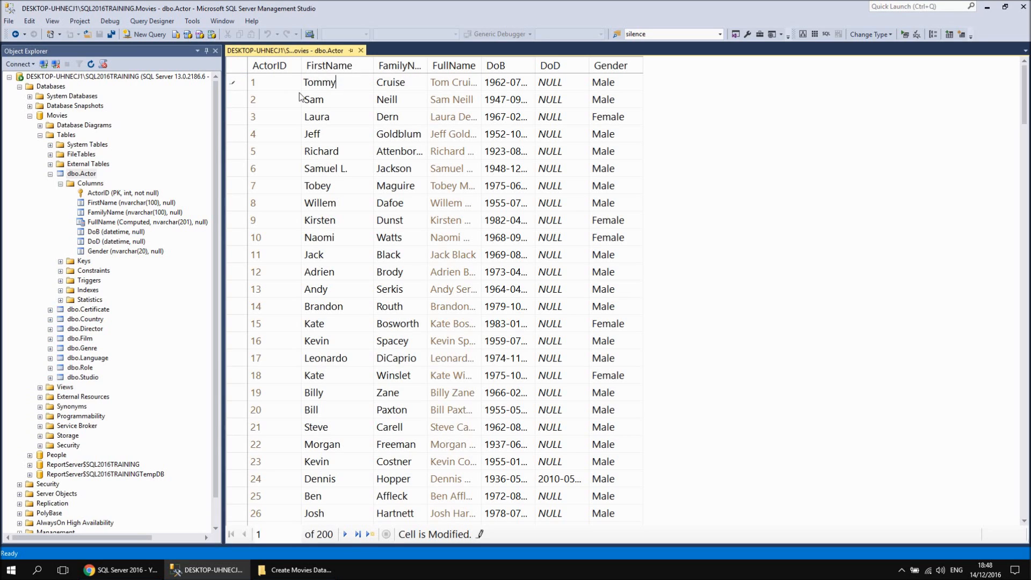
left_click(340, 101)
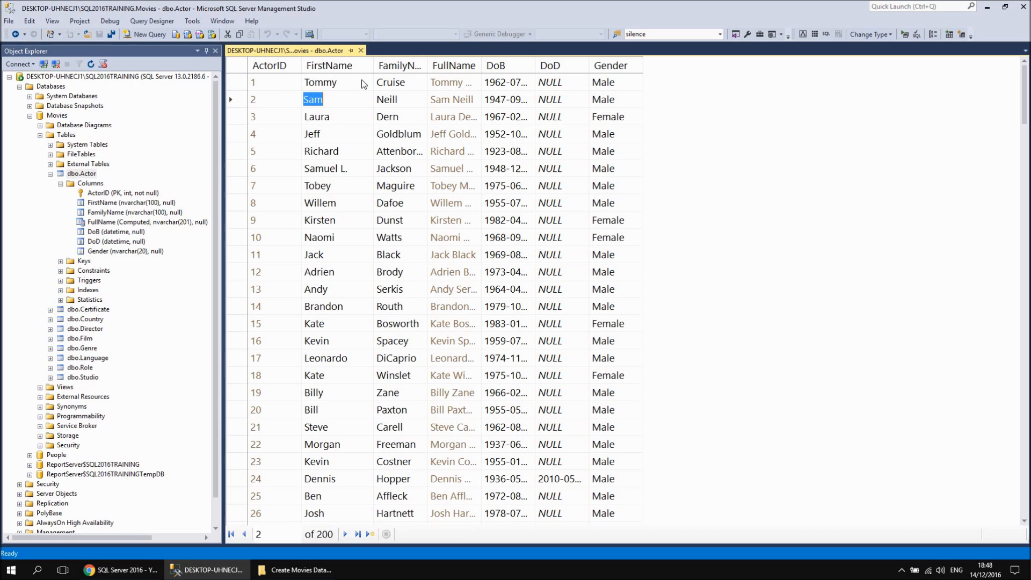
left_click_drag(480, 67, 515, 70)
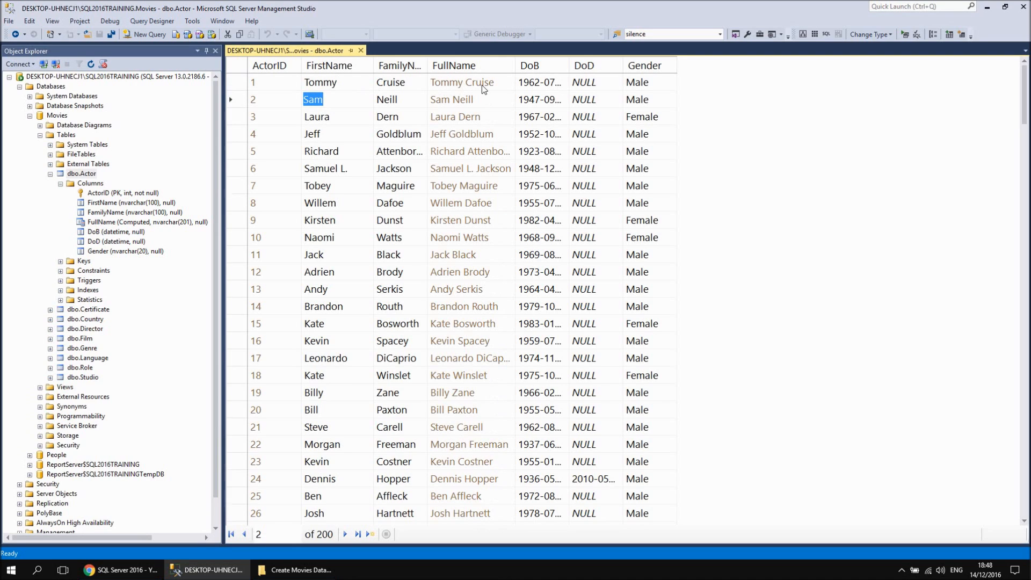
Set the FirstName of ActorID 1 back to Tom and close the Actor table's editing grid
left_click(336, 85)
left_click(336, 85)
key("BackSpace")
key("BackSpace")
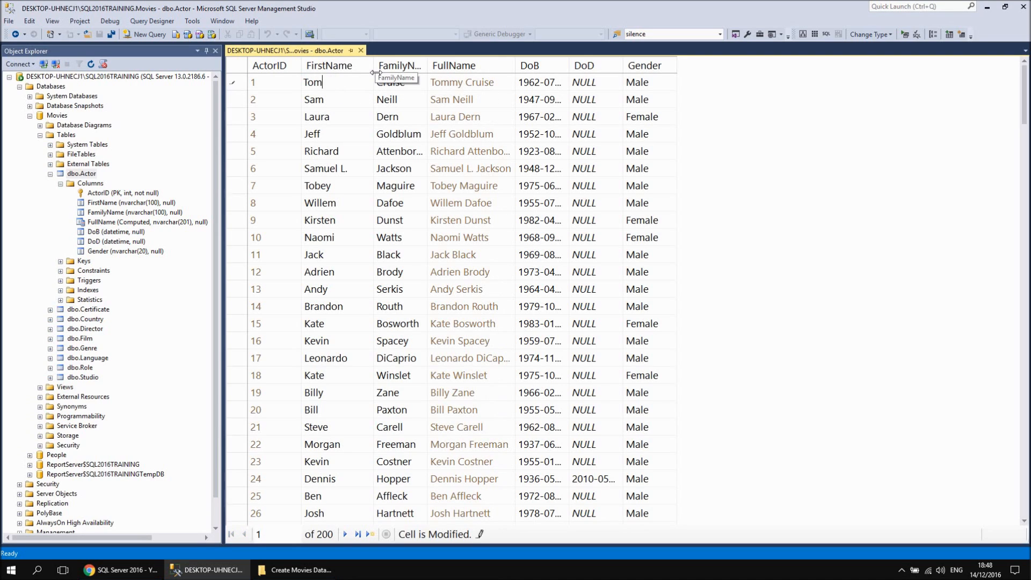
left_click(340, 101)
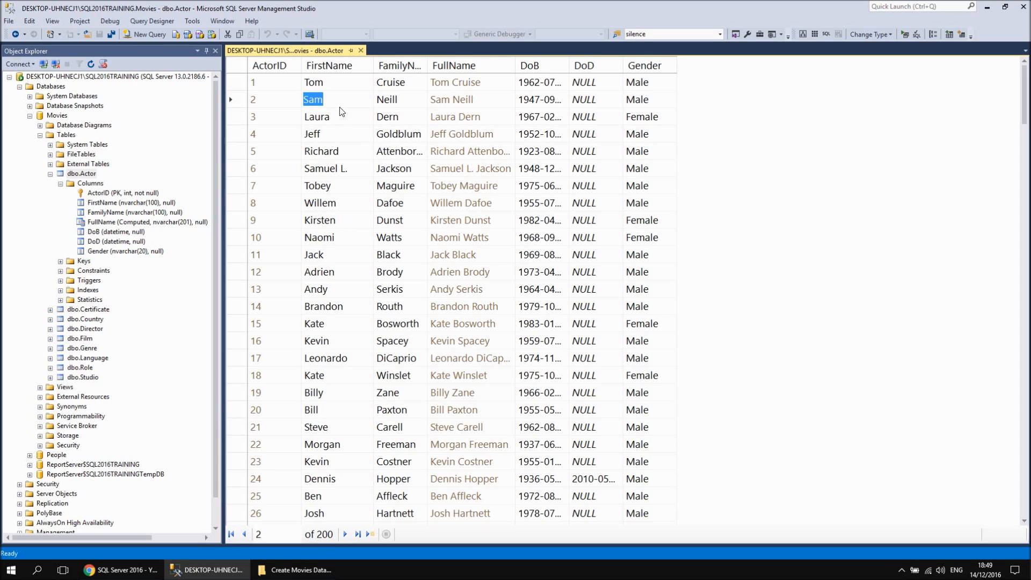
left_click(360, 51)
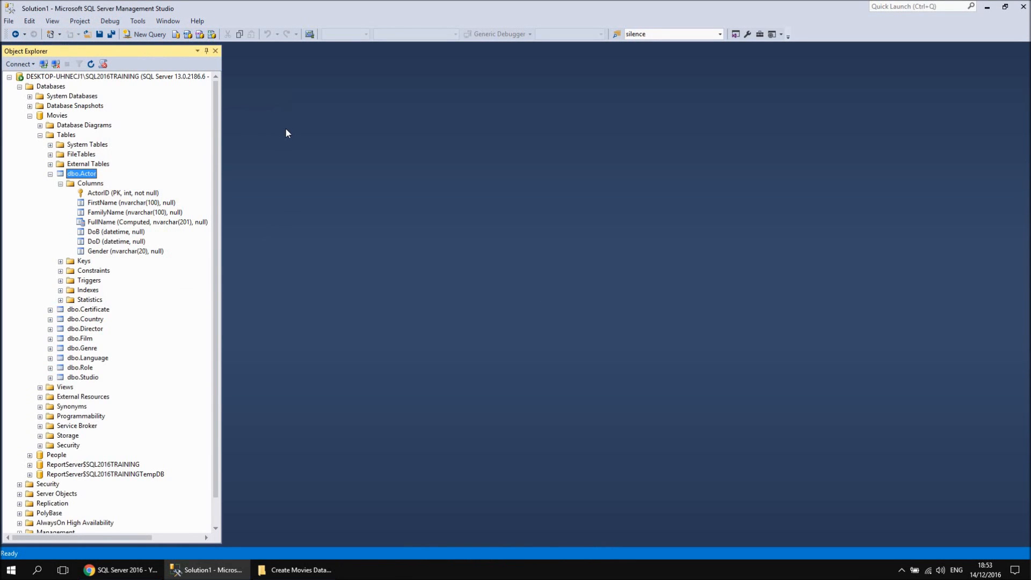
Open the program options and view the font and colour settings for Table and Database Designers and for Query and View Designers
left_click(138, 23)
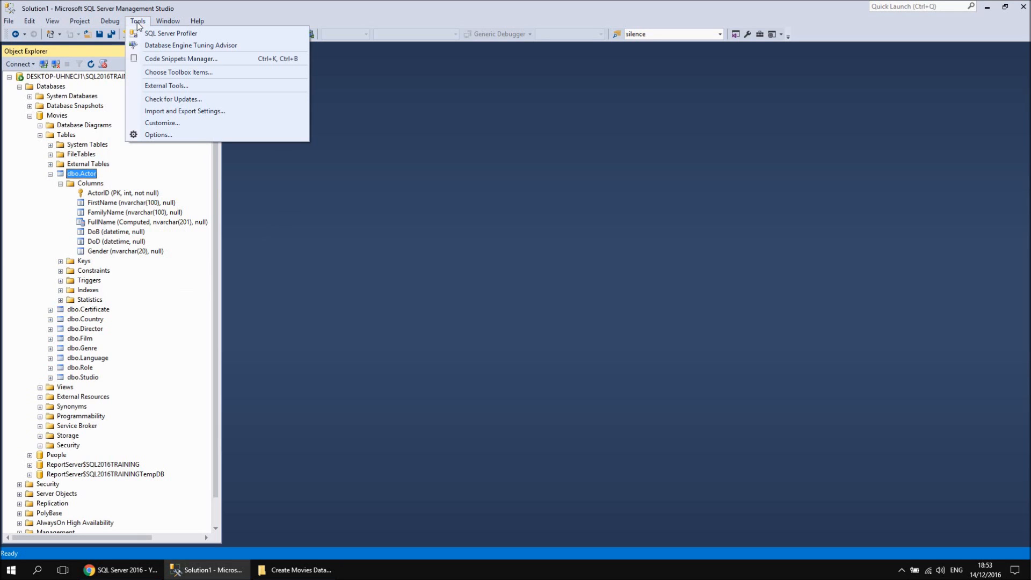
left_click(154, 136)
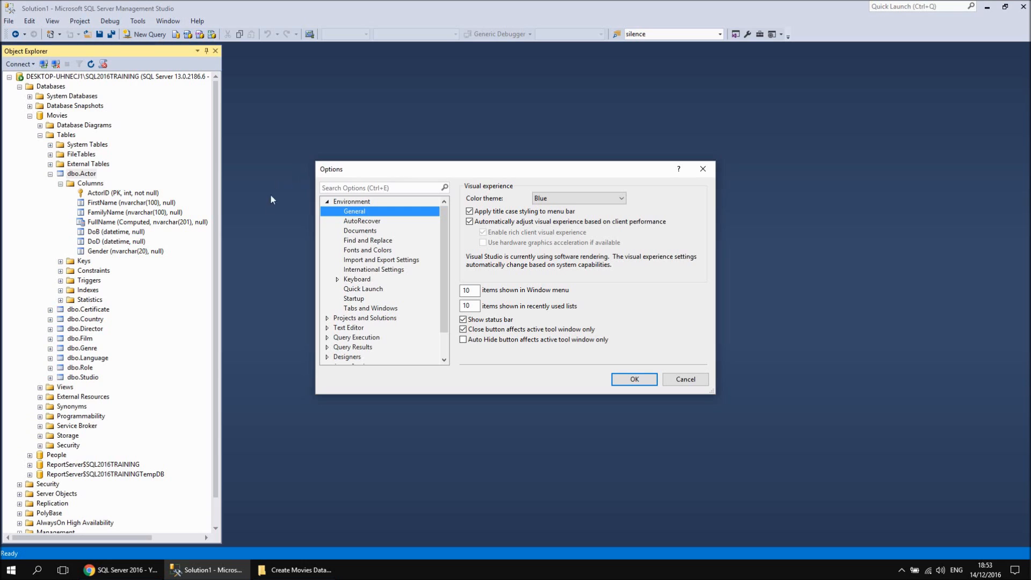
left_click(361, 252)
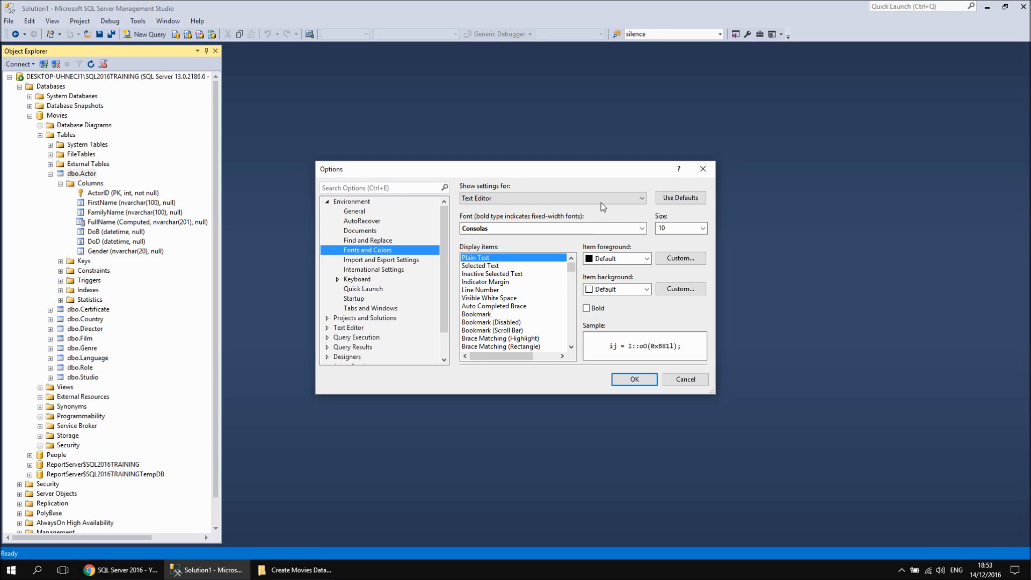
left_click(638, 201)
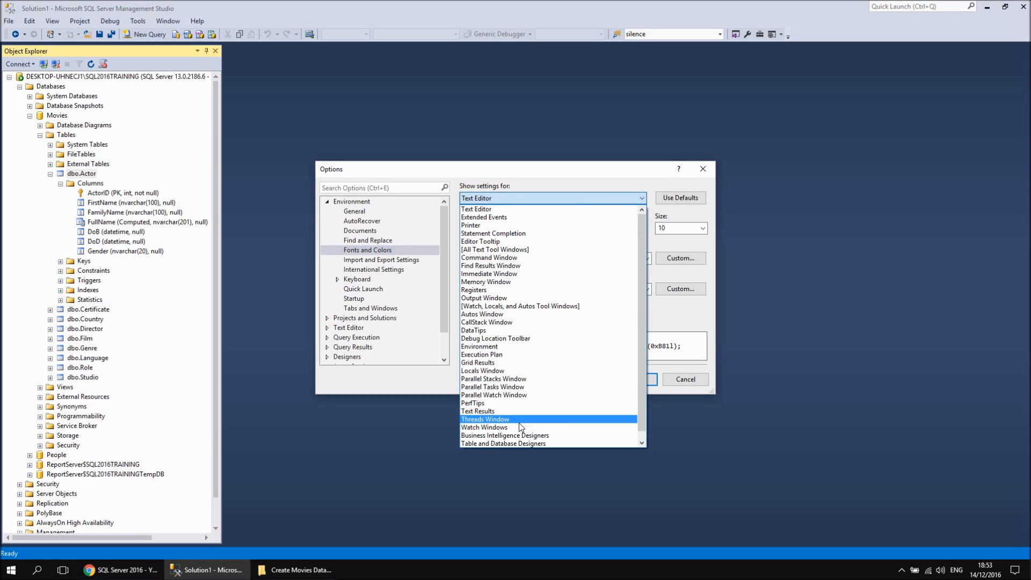
scroll(519, 423, "down", 1)
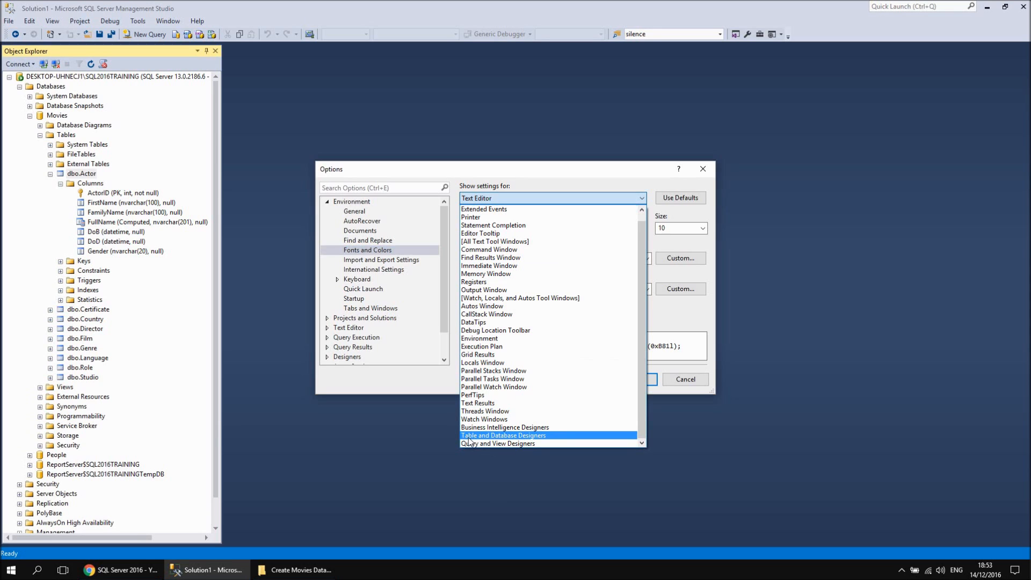
left_click(509, 436)
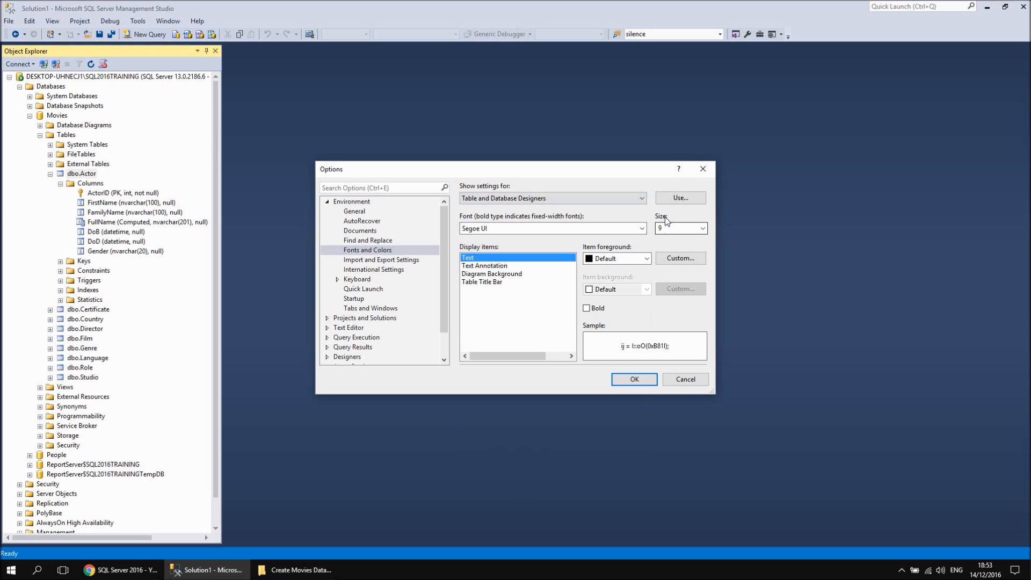
left_click(584, 198)
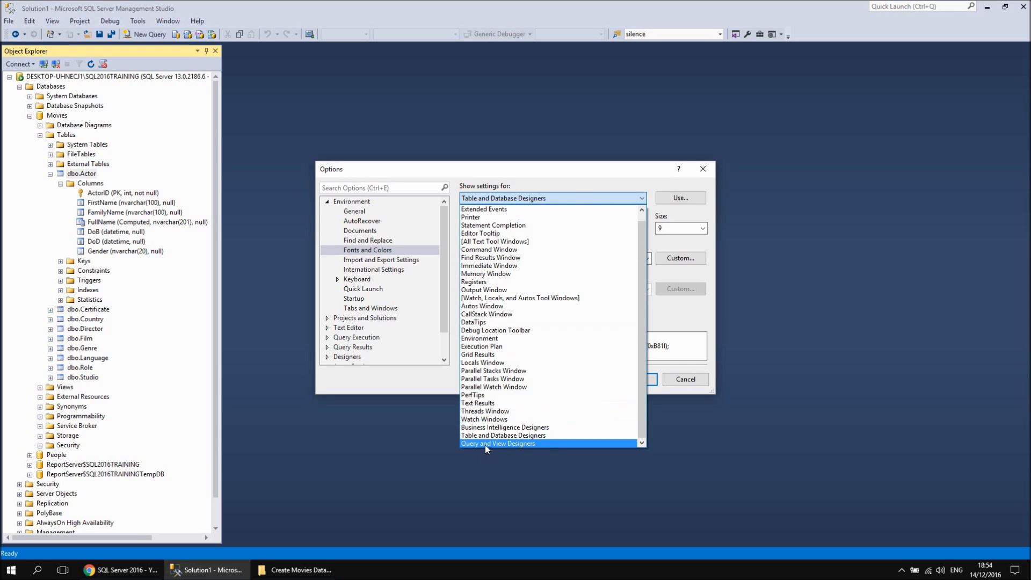
left_click(485, 444)
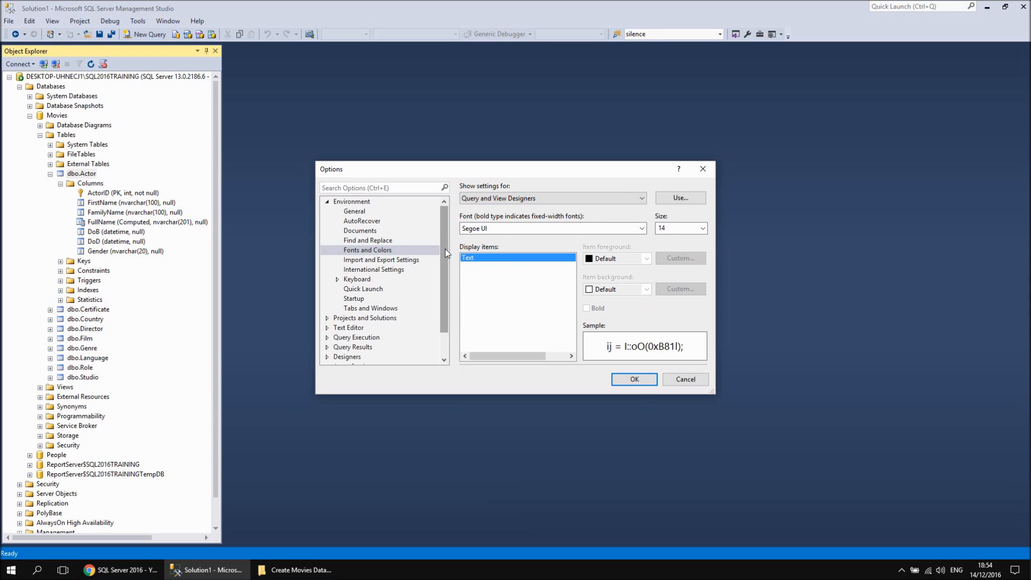
Set the SQL Server Object Explorer option for the Edit Top <n> Rows command to 0 and apply the options
left_click_drag(444, 247, 447, 274)
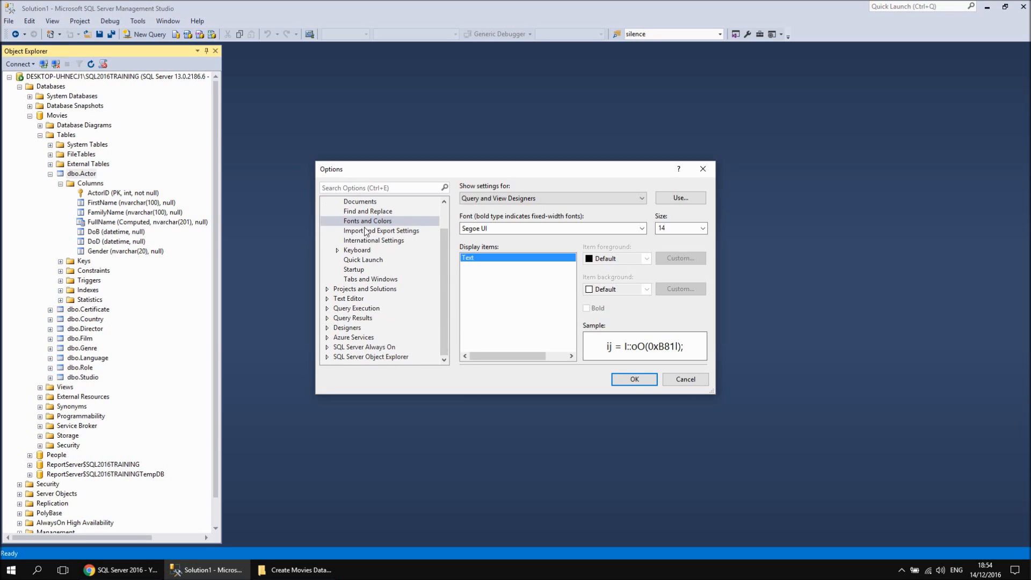
left_click(352, 356)
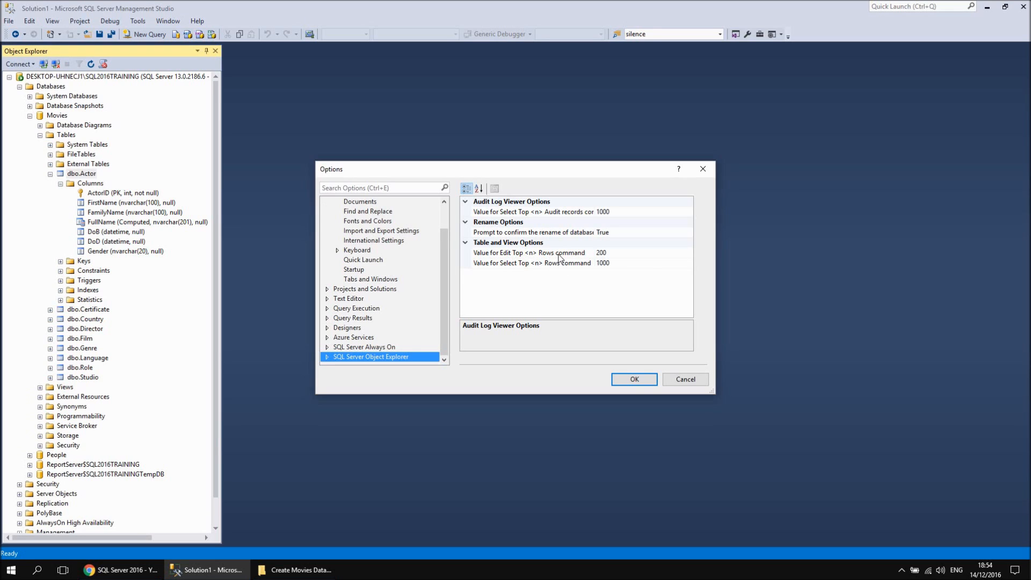
left_click(608, 256)
left_click(594, 250)
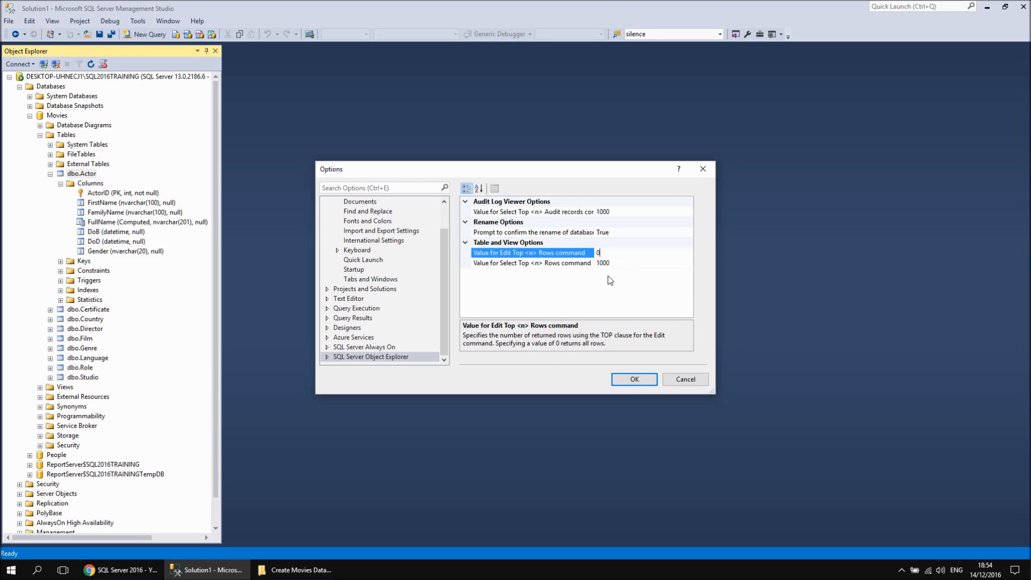
left_click(636, 379)
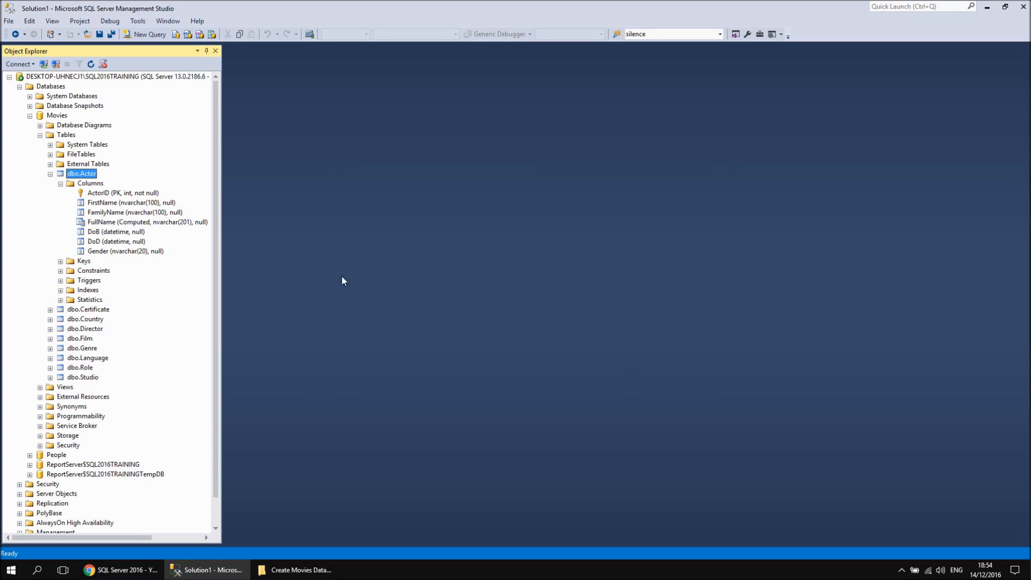
Open all rows of the Actor table for editing, review the grid and close it
right_click(89, 176)
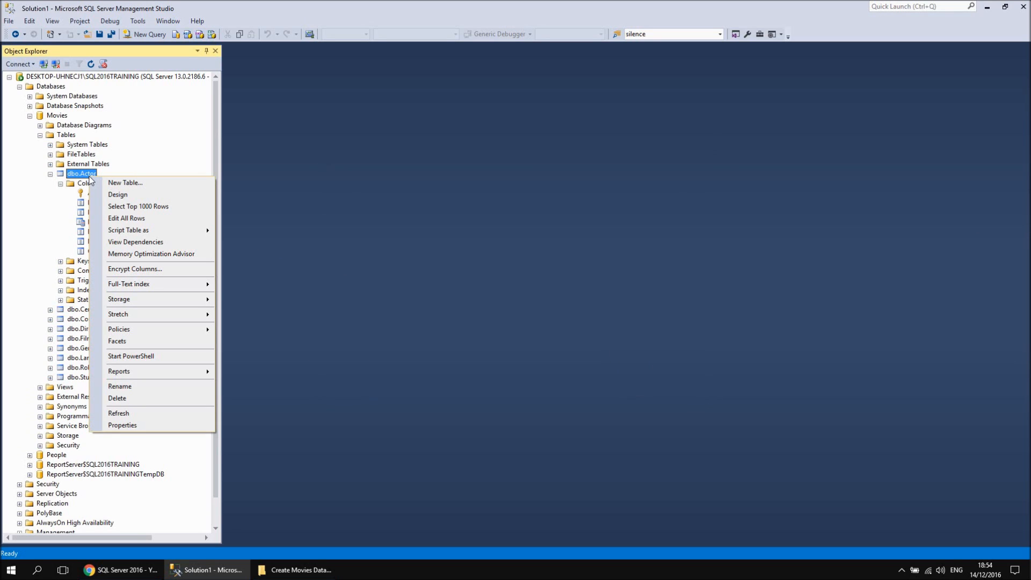
left_click(131, 220)
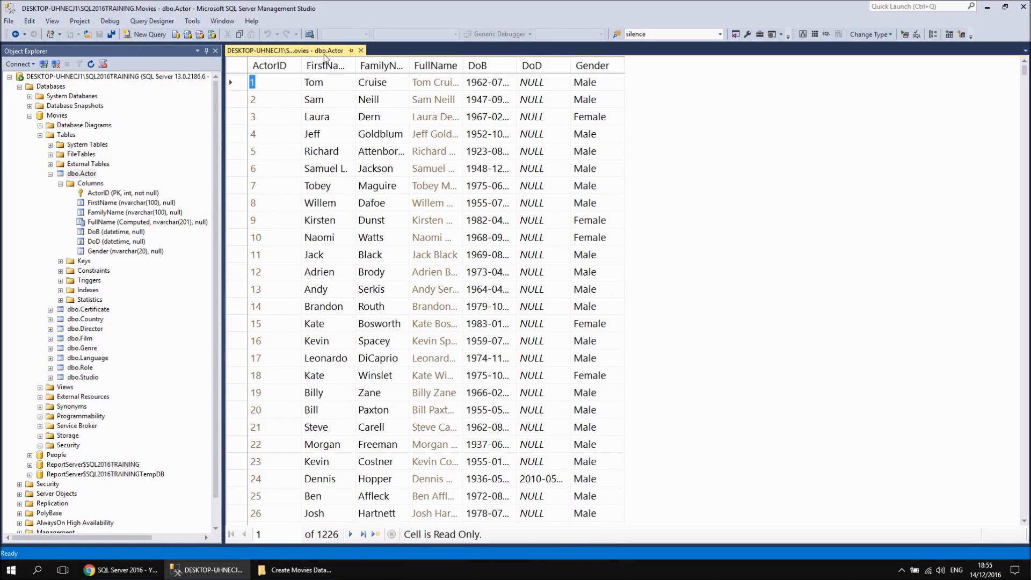
left_click(360, 50)
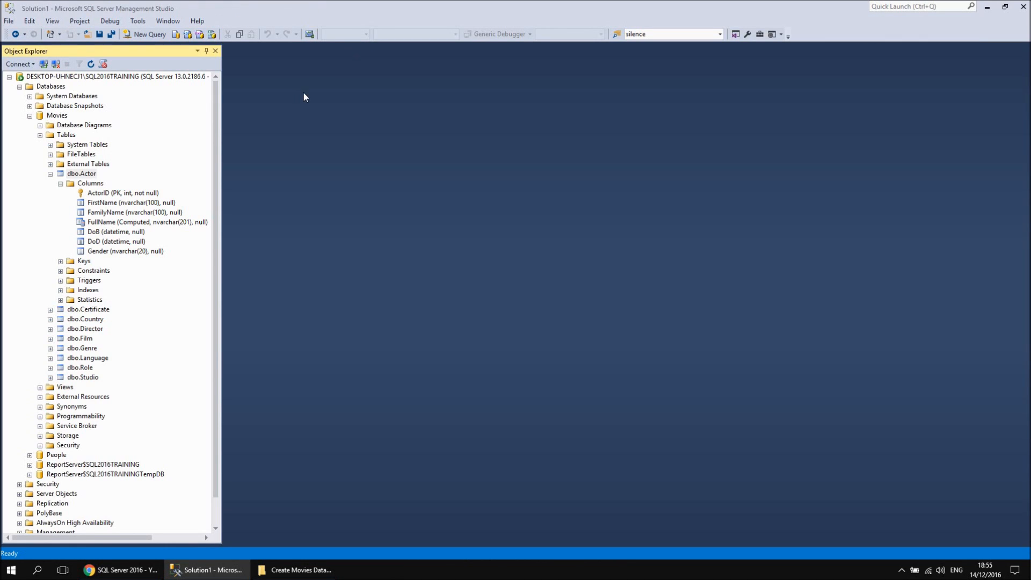
Set the value for the Edit Top <n> Rows command back to 200 in the program options
left_click(134, 22)
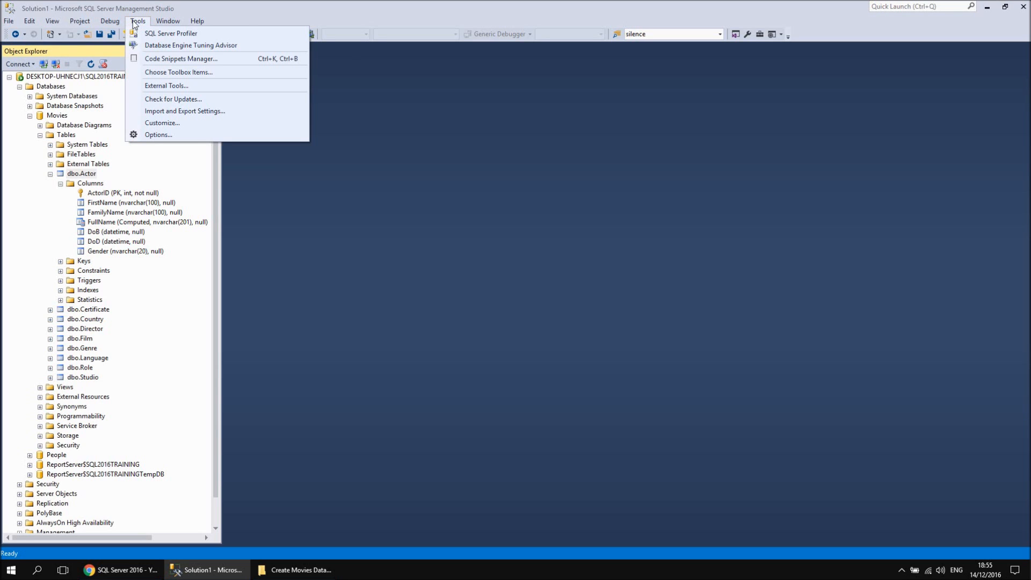
left_click(161, 135)
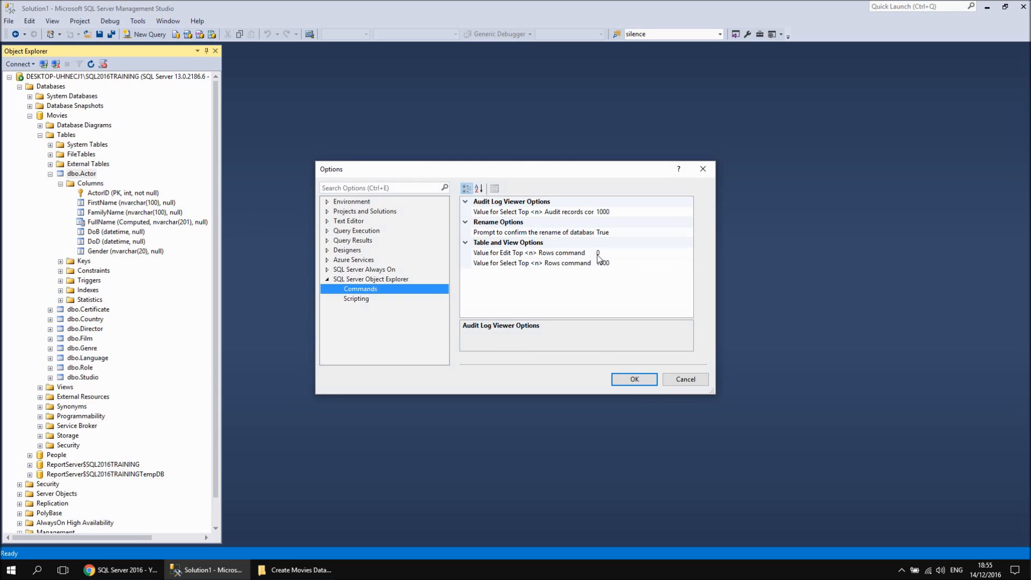
left_click(598, 253)
type("200")
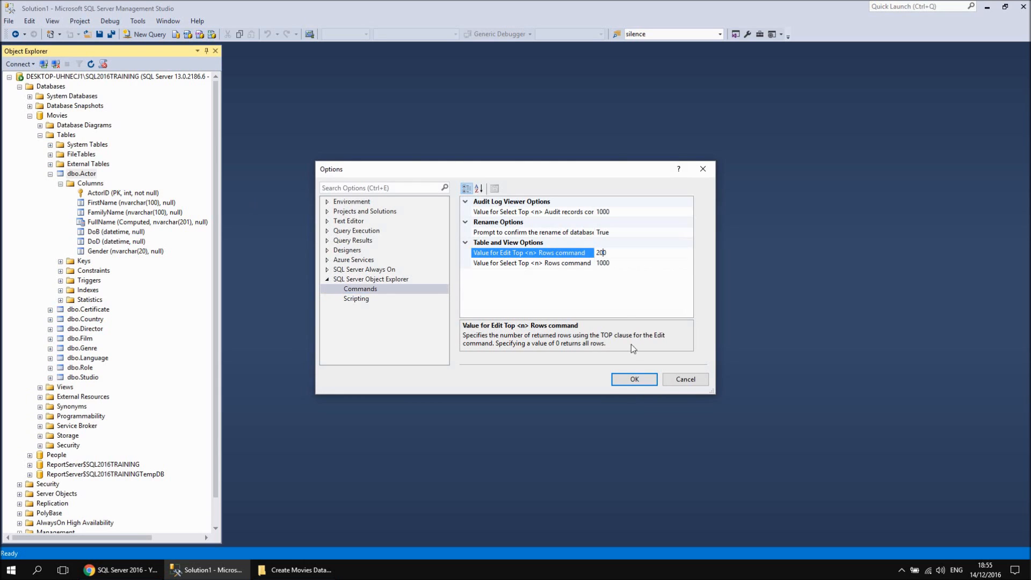
left_click(630, 379)
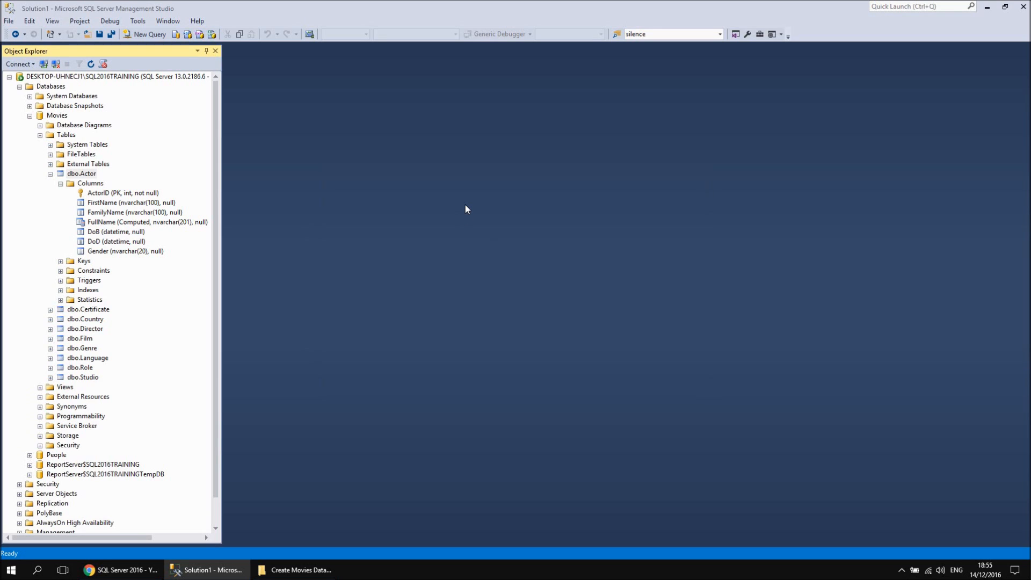
Reset all settings to SQL Server 2008 R2 Compatible Settings (Default) without saving the current ones, and close the Properties window
left_click(138, 22)
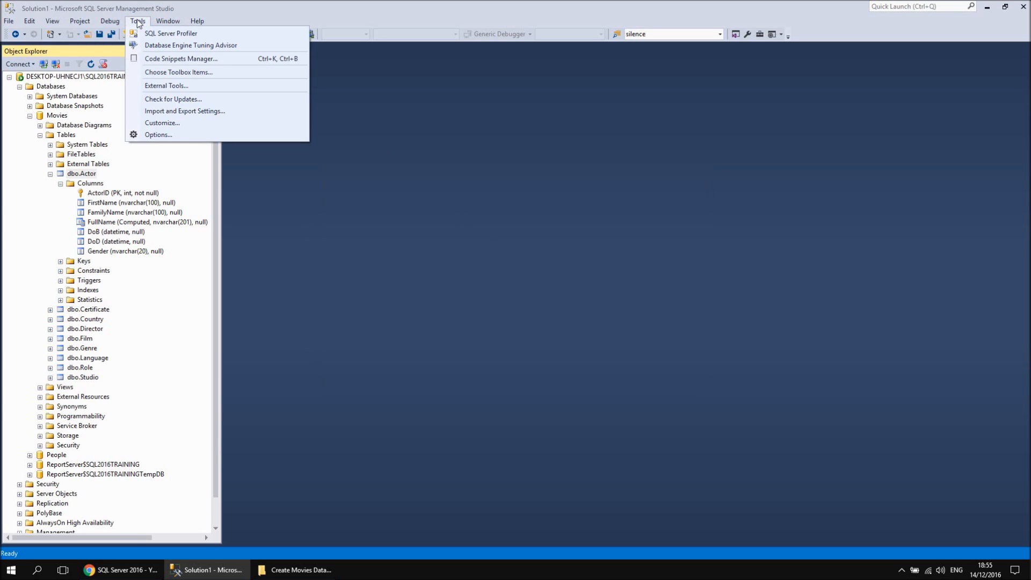
left_click(182, 112)
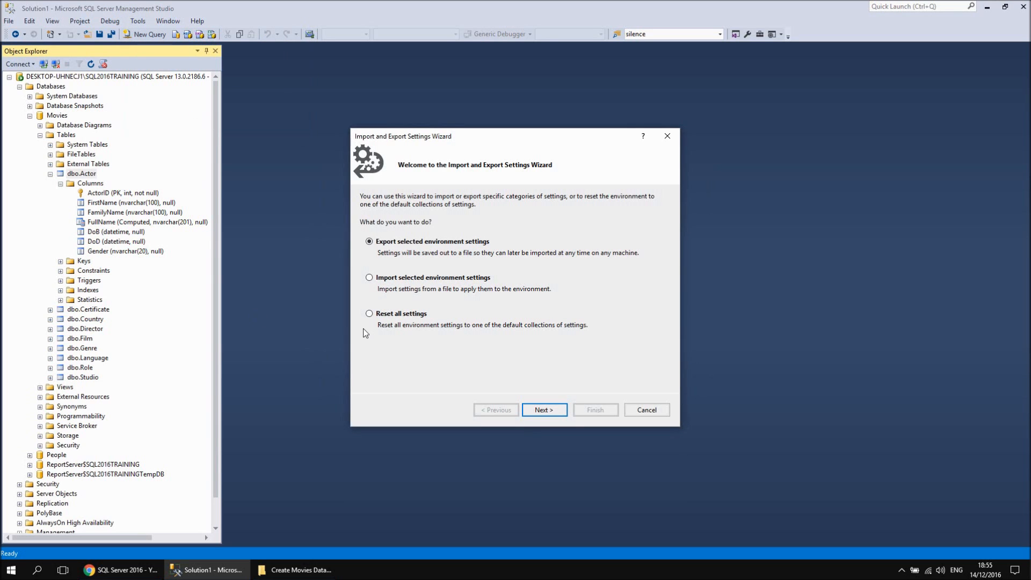
left_click(370, 314)
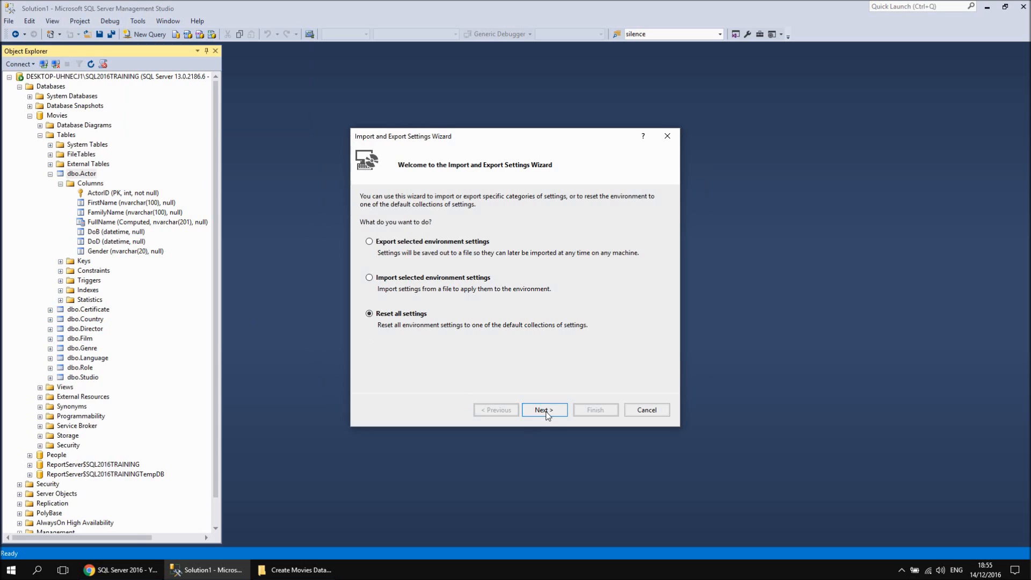
left_click(546, 414)
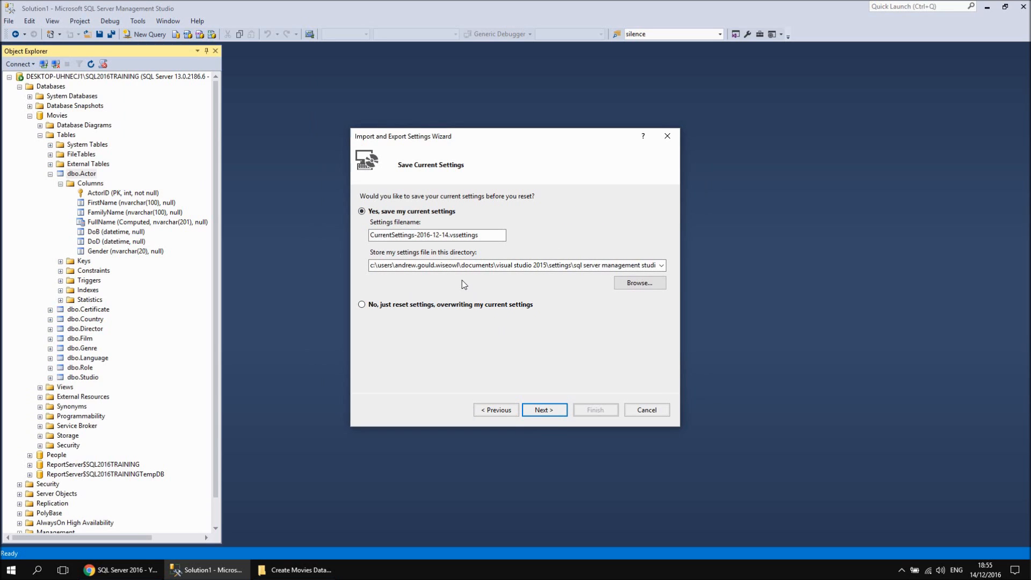
left_click(362, 306)
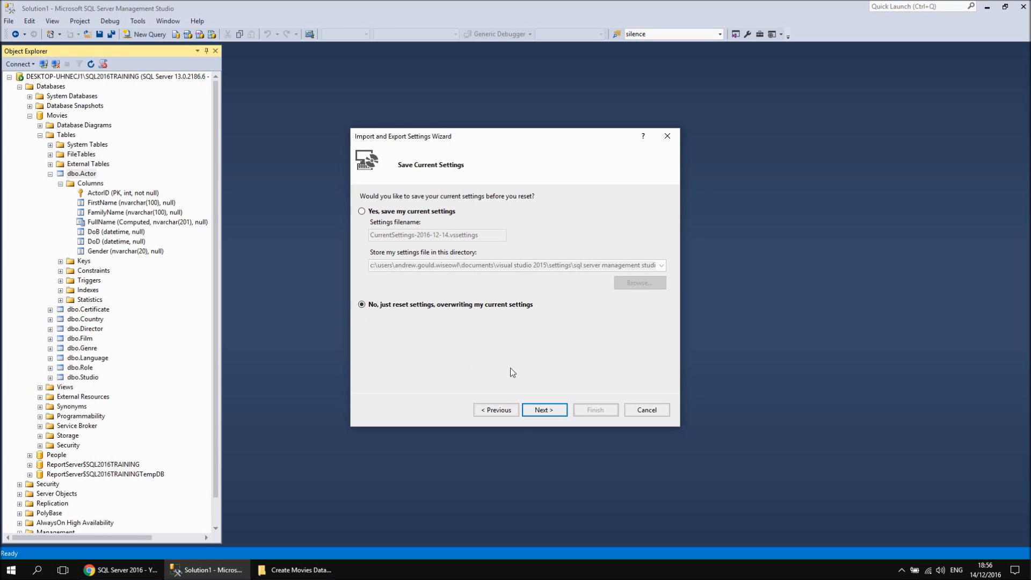
left_click(551, 412)
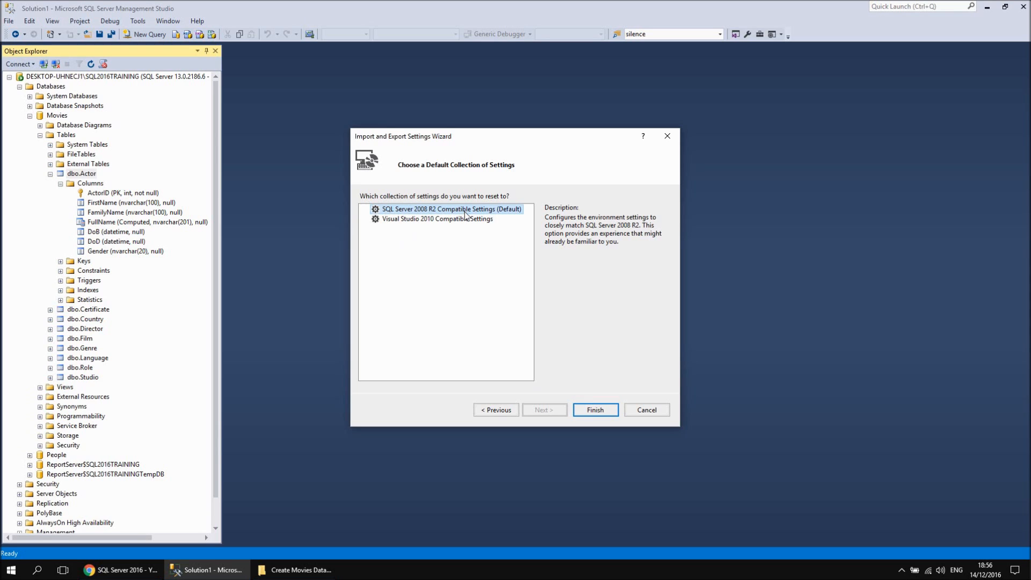
left_click(595, 411)
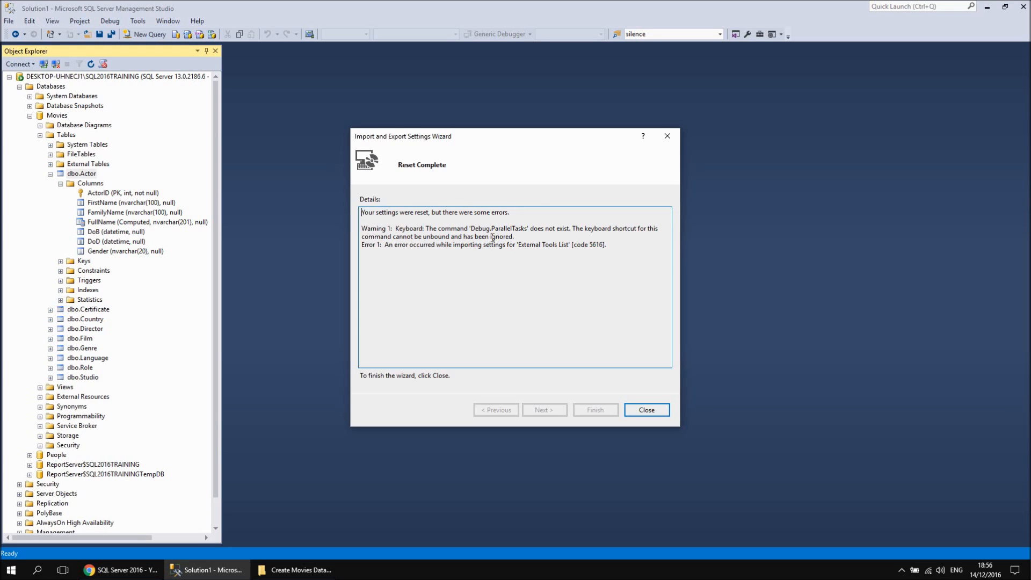
left_click(647, 411)
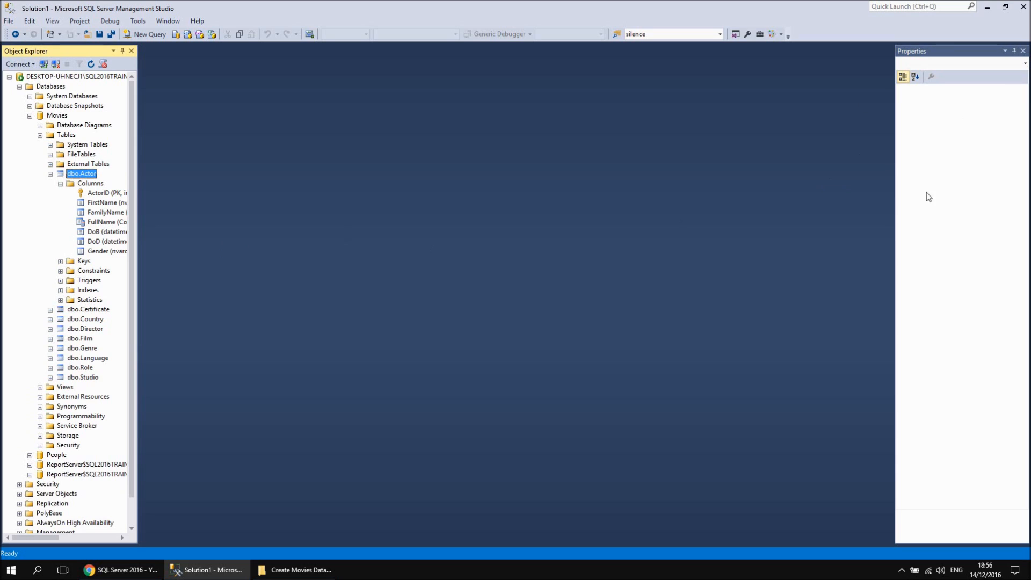
left_click(1022, 51)
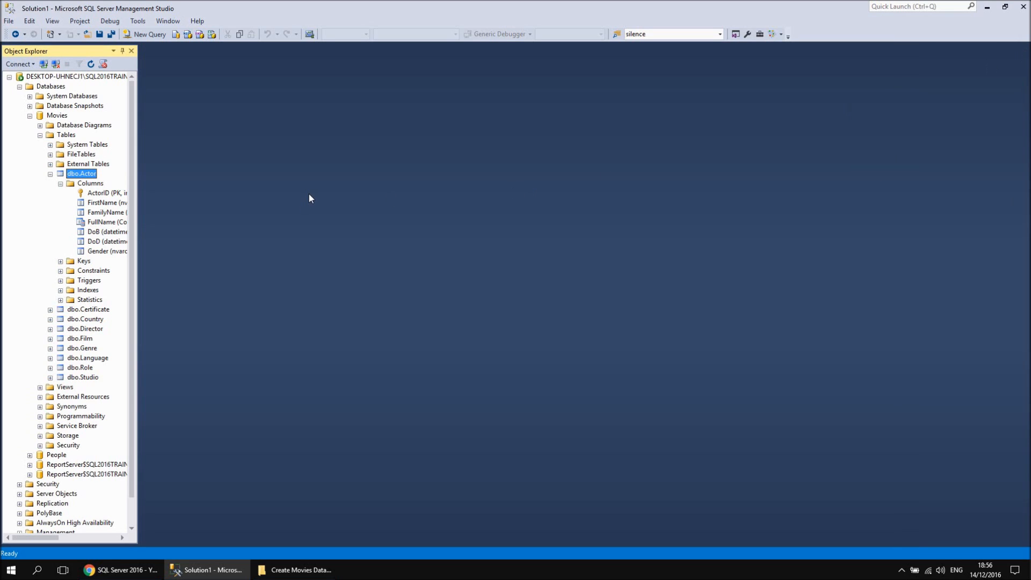
Open the Actor table's top 200 rows for editing to check the grid's font, and close it
right_click(90, 175)
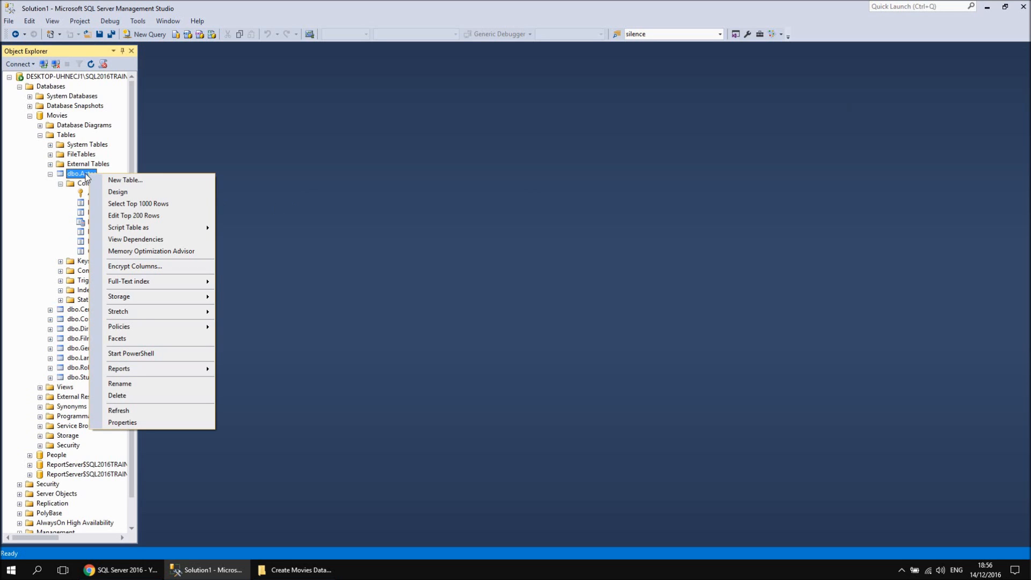
left_click(134, 216)
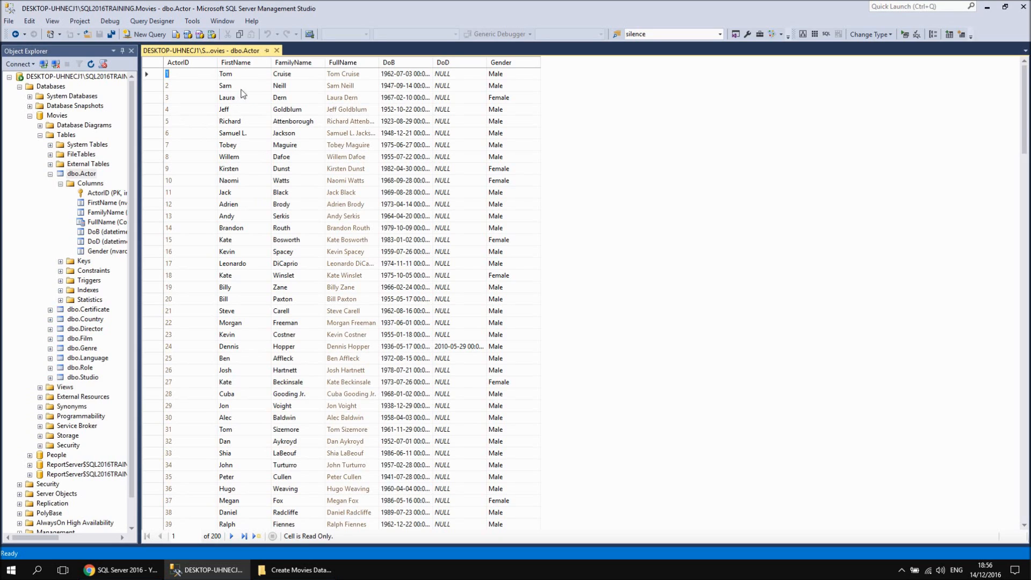
left_click(277, 51)
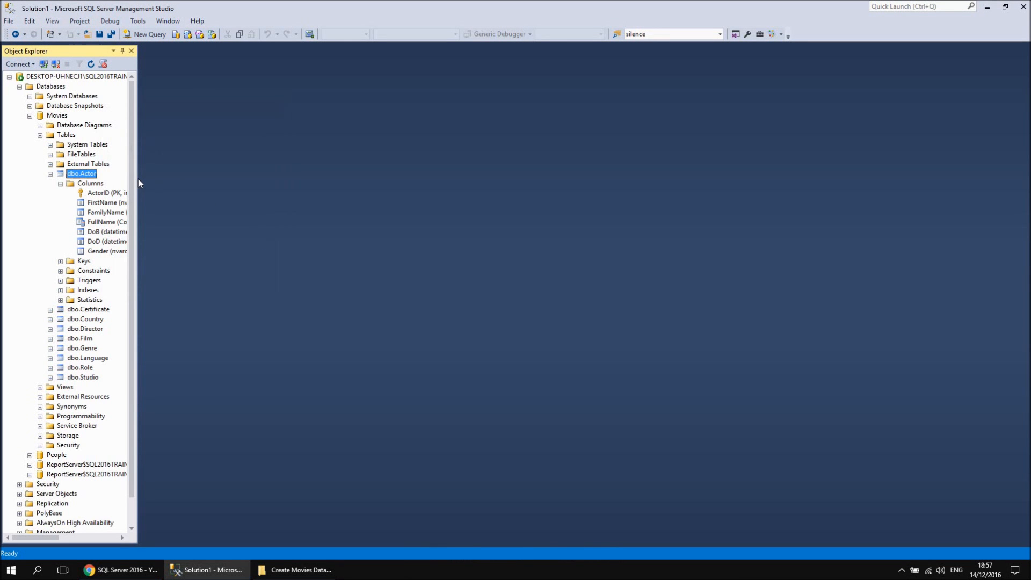
Widen the Object Explorer and expand the Certificate table's columns in place of the Actor table's
left_click_drag(140, 181, 188, 182)
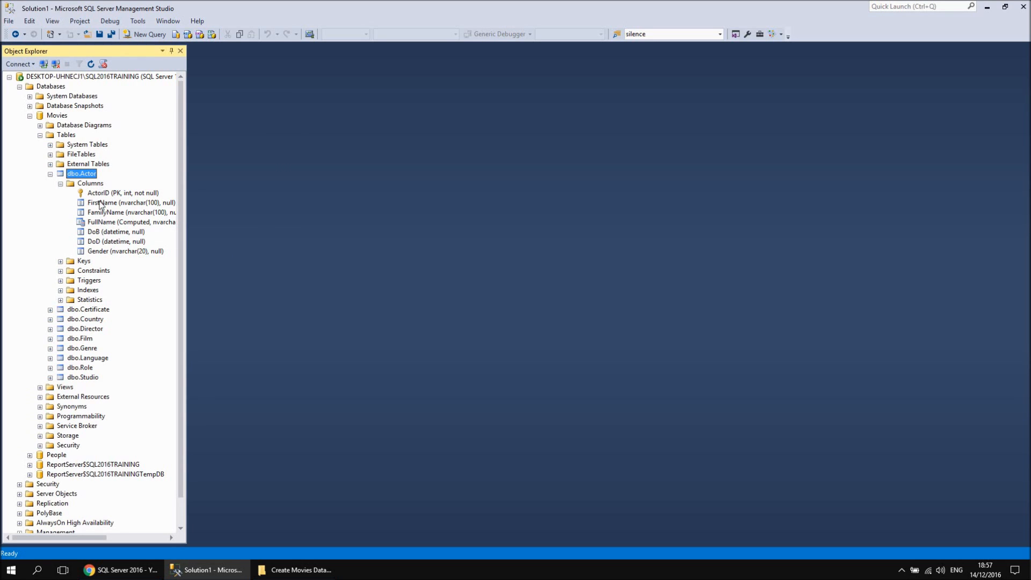
left_click(61, 184)
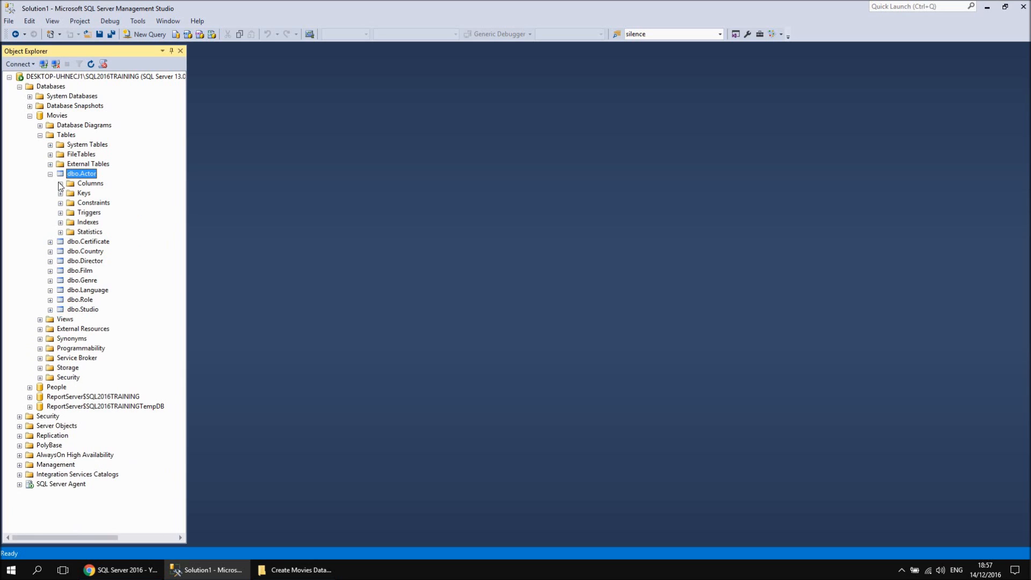
left_click(50, 174)
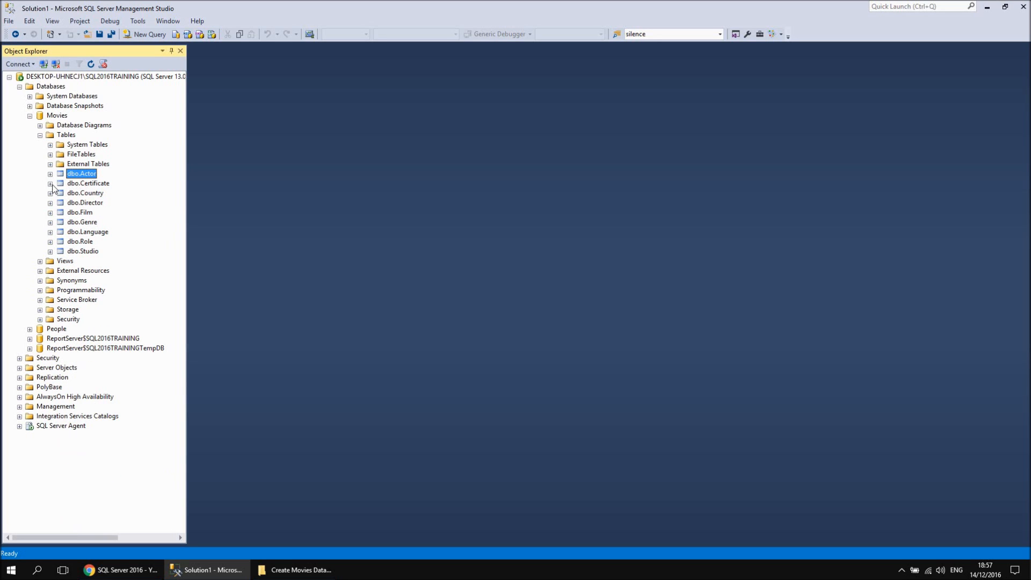
left_click(50, 183)
left_click(60, 194)
left_click(60, 193)
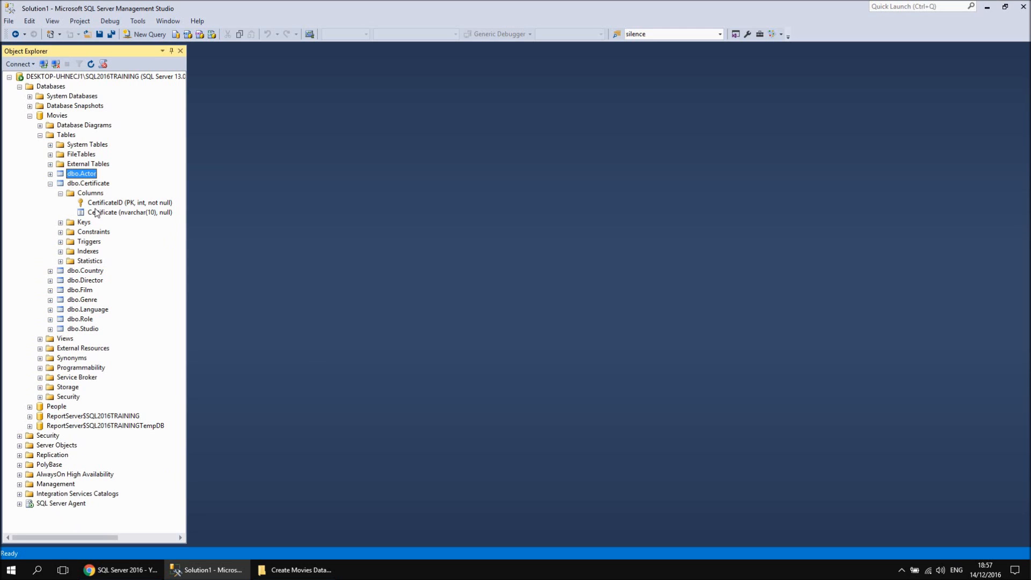
Open the Certificate table's top 200 rows to view its records, close the grid, and collapse the table
right_click(95, 184)
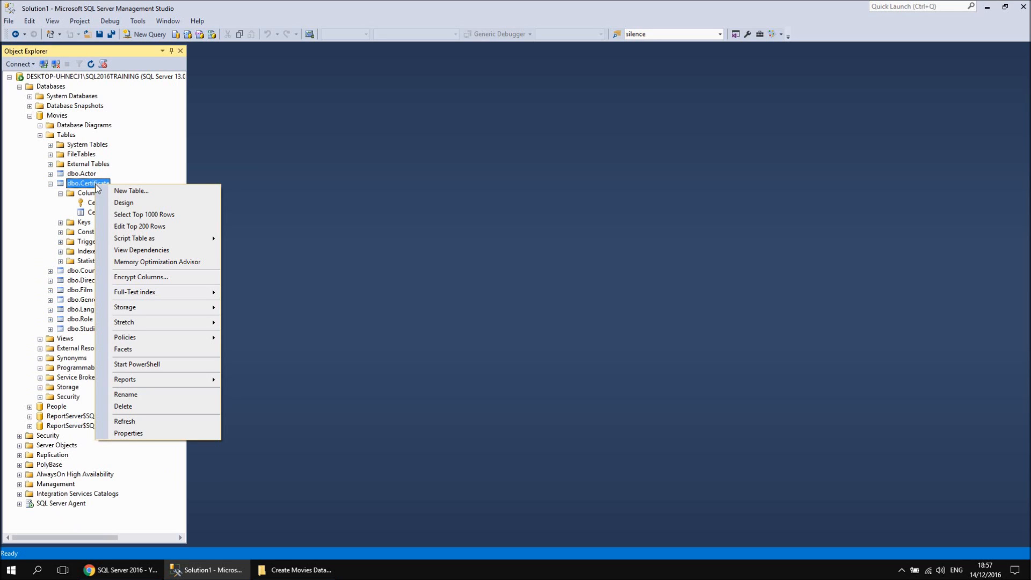
left_click(136, 227)
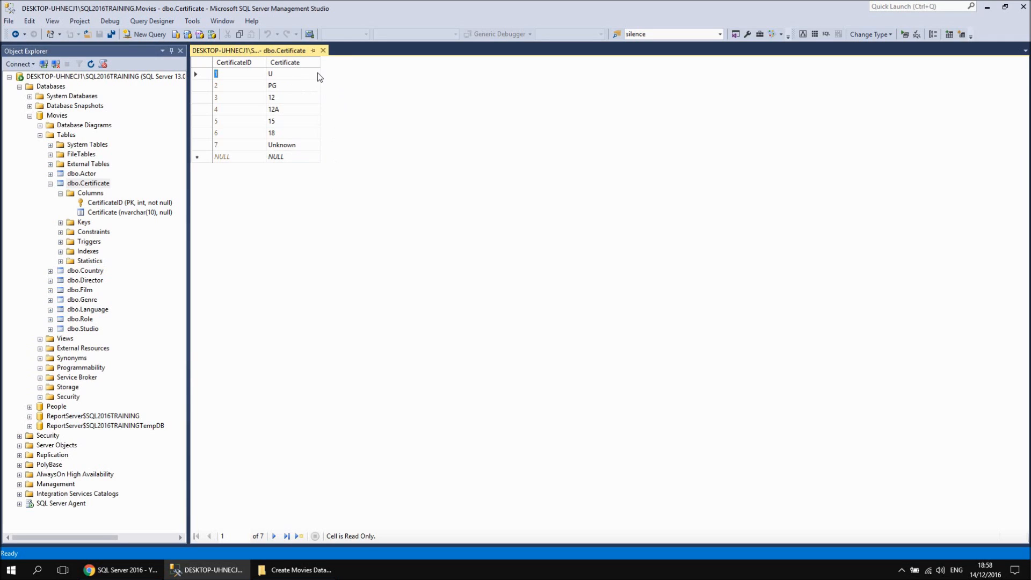
left_click(323, 51)
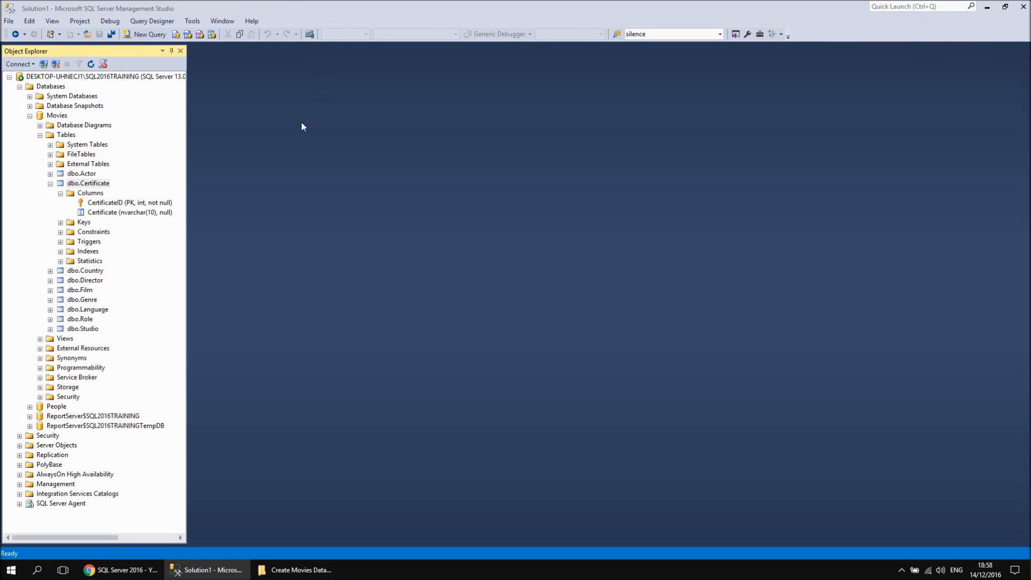
left_click(51, 184)
Expand the Country table's columns, view its top 200 rows in the editing grid, and close and collapse the table
right_click(83, 193)
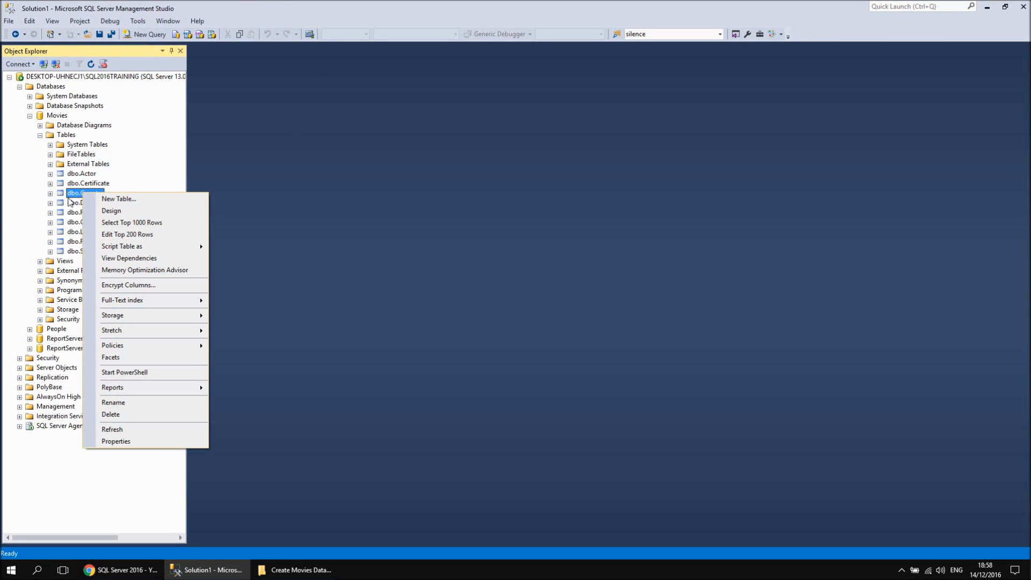
left_click(50, 193)
left_click(60, 203)
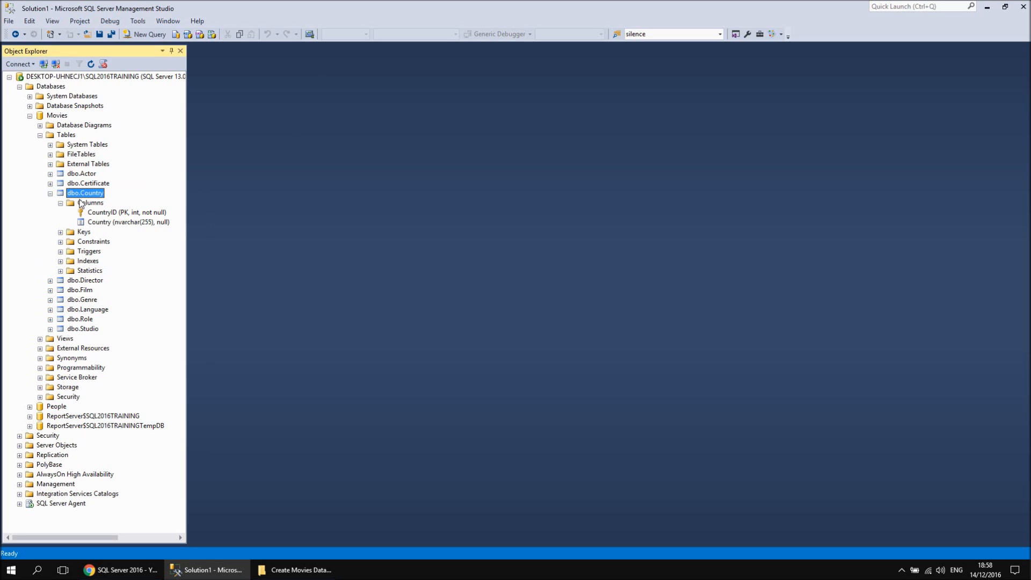
right_click(84, 197)
left_click(132, 235)
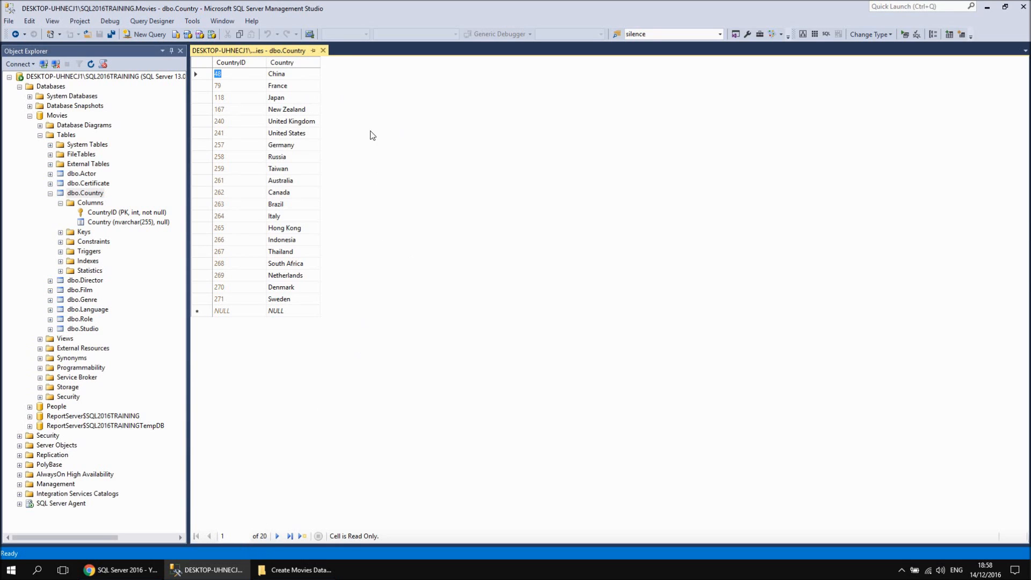
left_click(323, 51)
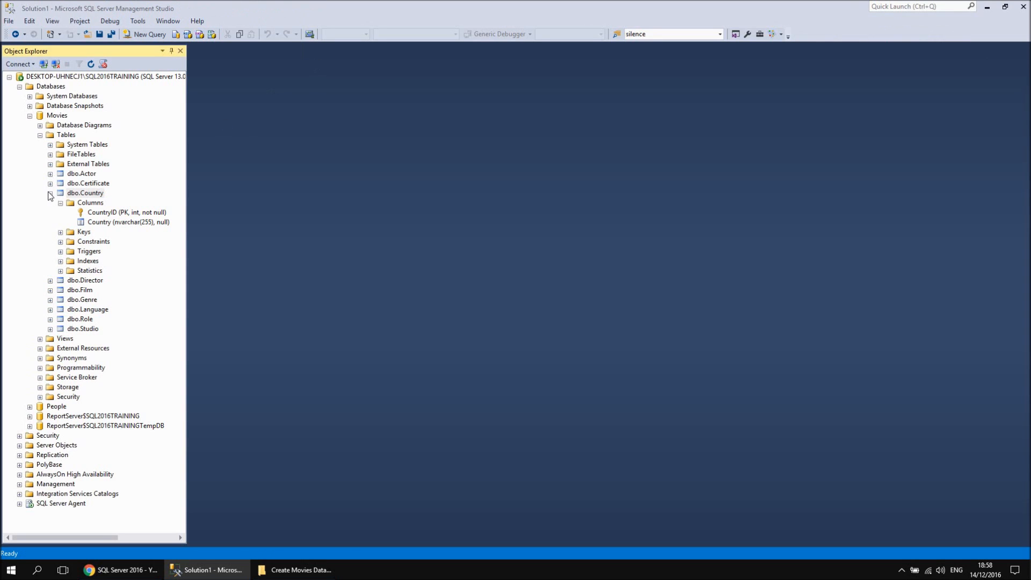
left_click(50, 193)
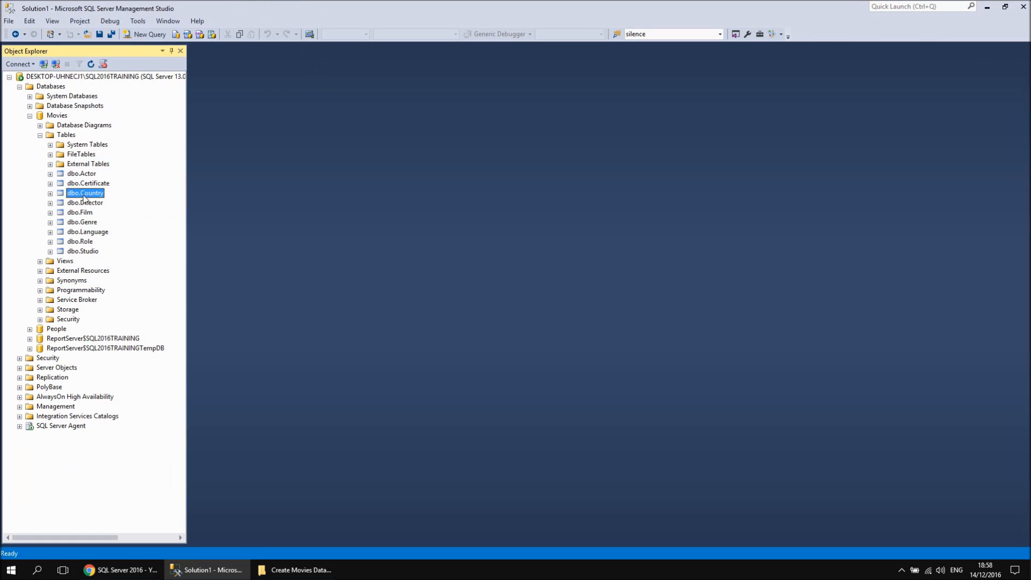
Expand the Director table's columns to examine its fields, including the computed FullName, and collapse the table
left_click(50, 203)
left_click(61, 213)
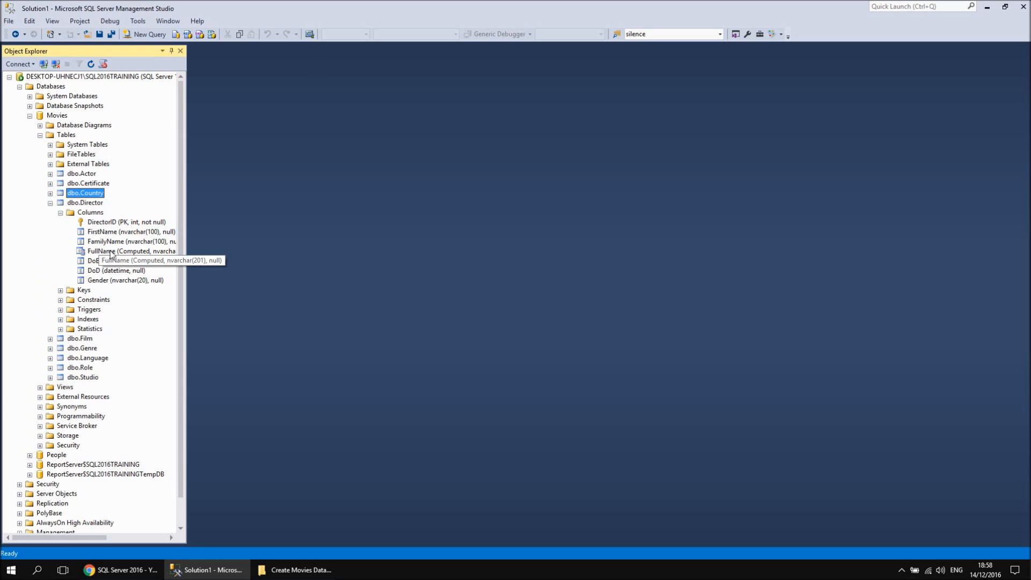
left_click(50, 202)
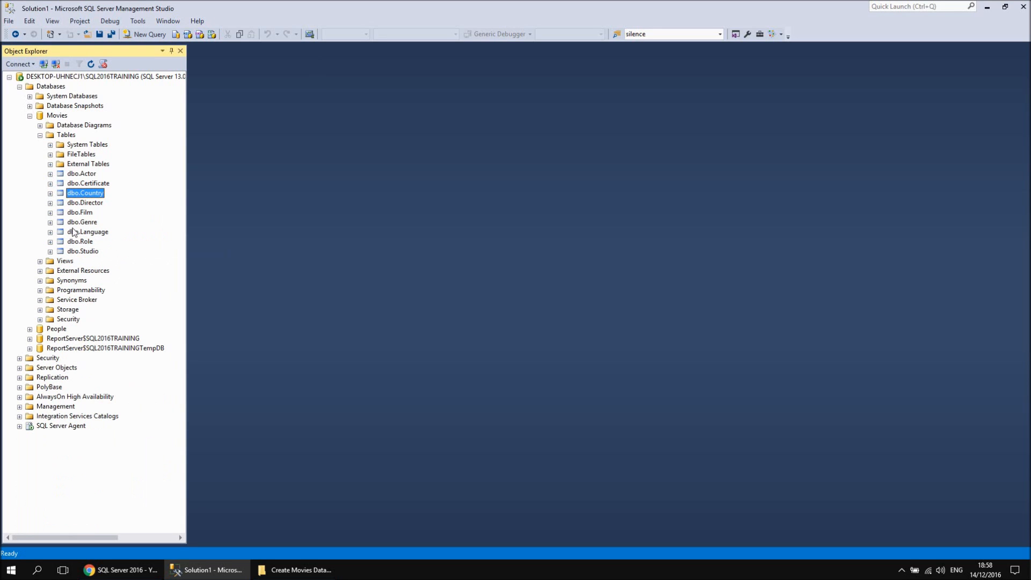
Expand the Genre table's columns and open its top 200 rows for editing
left_click(50, 222)
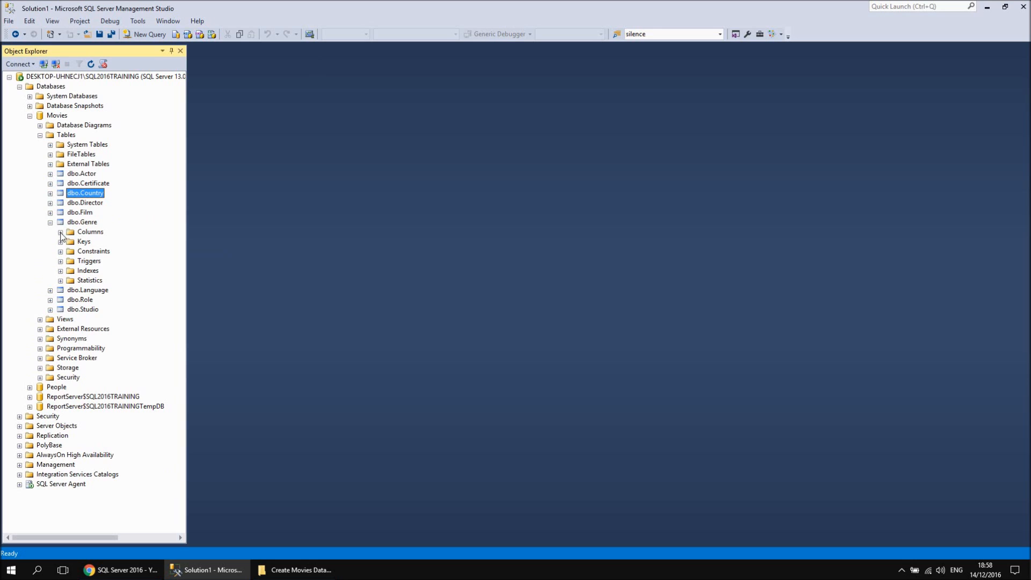
left_click(60, 232)
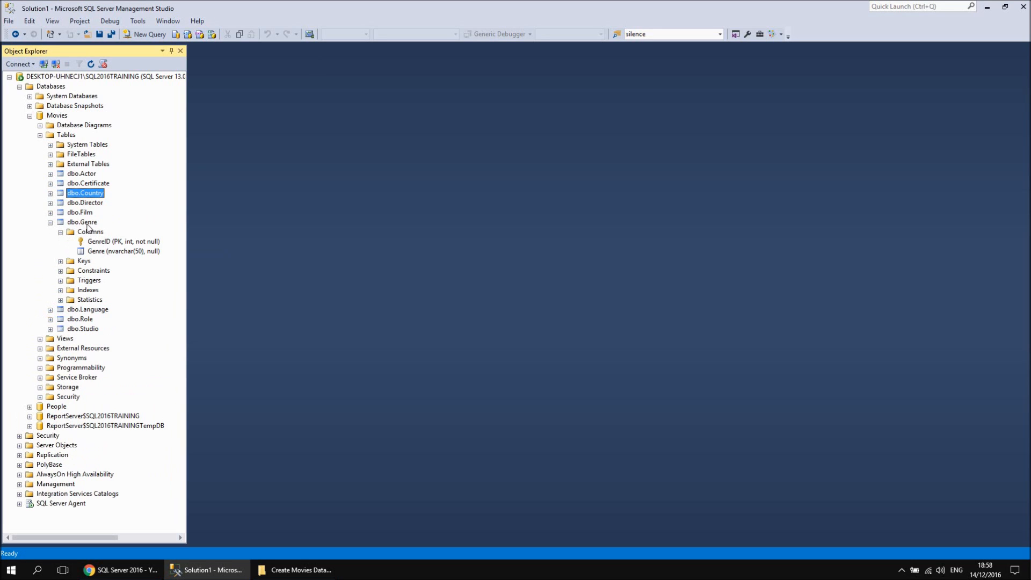
left_click(86, 223)
right_click(86, 222)
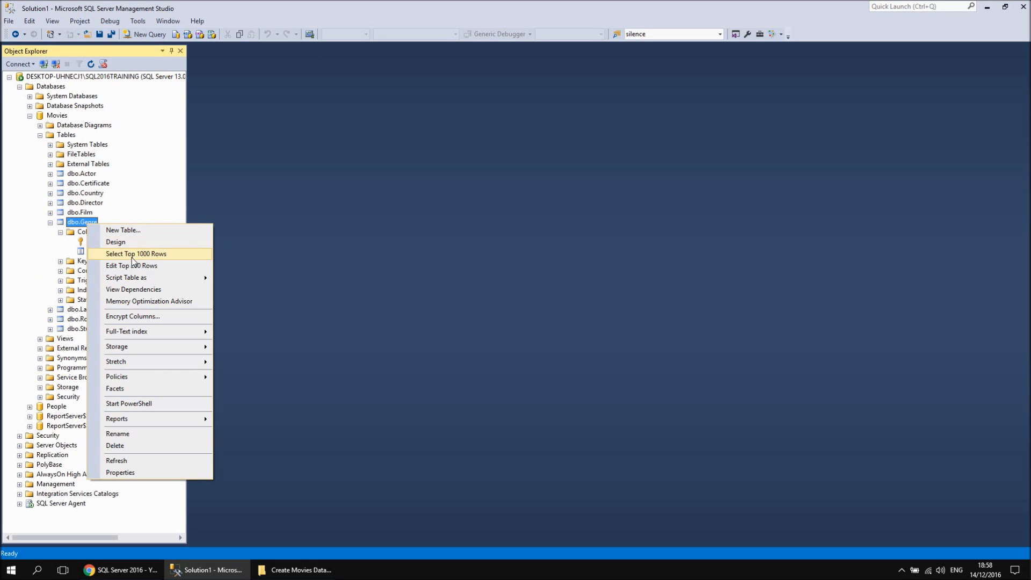
left_click(129, 267)
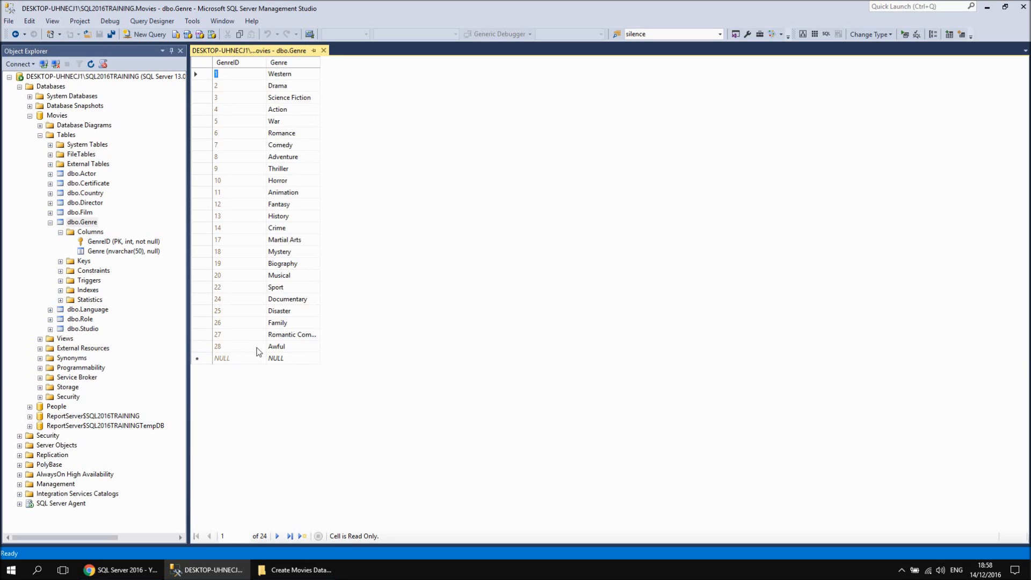
Widen the Genre column to read the full genre names, close the grid, and collapse the Genre table
left_click(301, 346)
left_click_drag(318, 62, 348, 62)
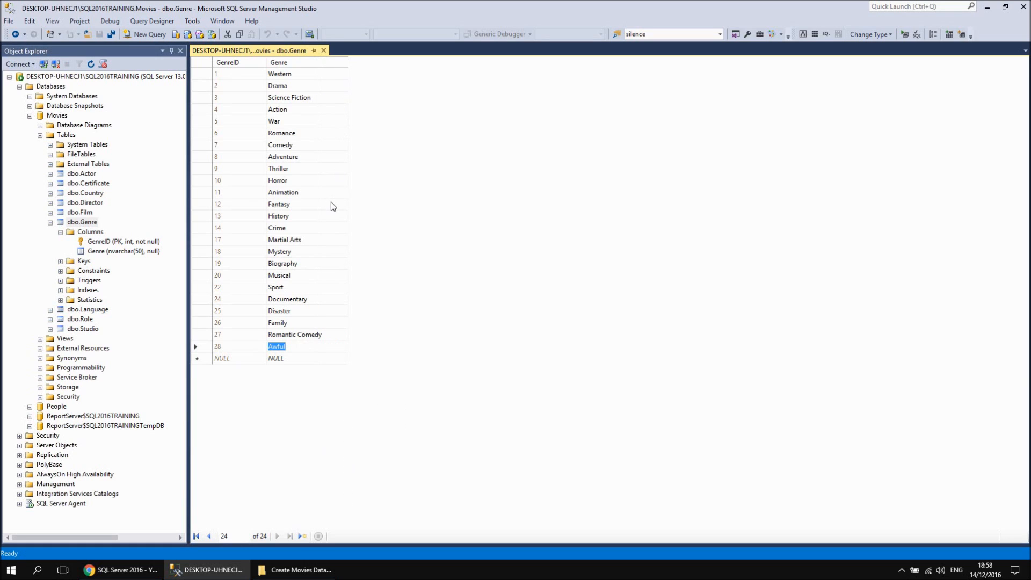
left_click(324, 51)
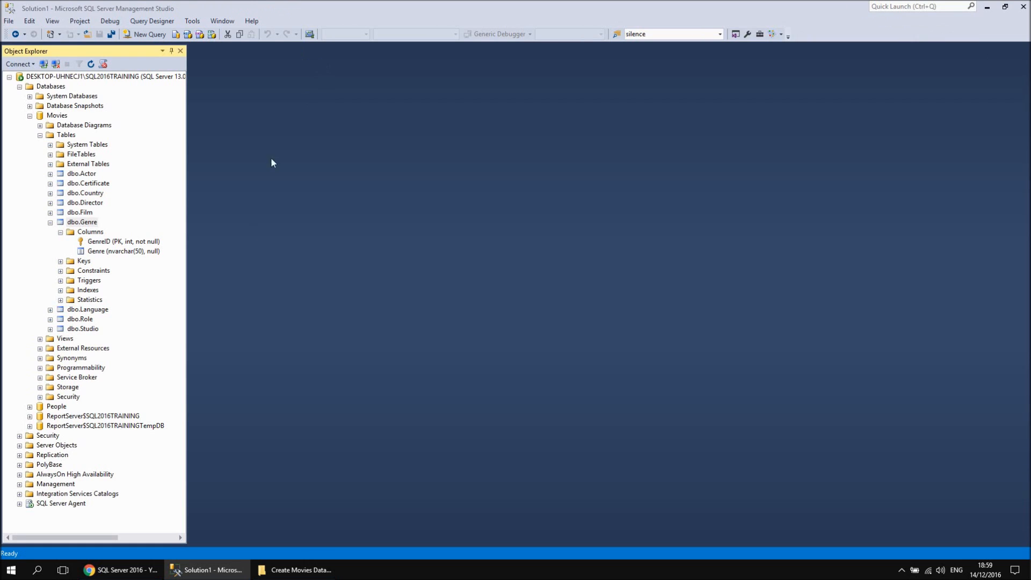
left_click(50, 222)
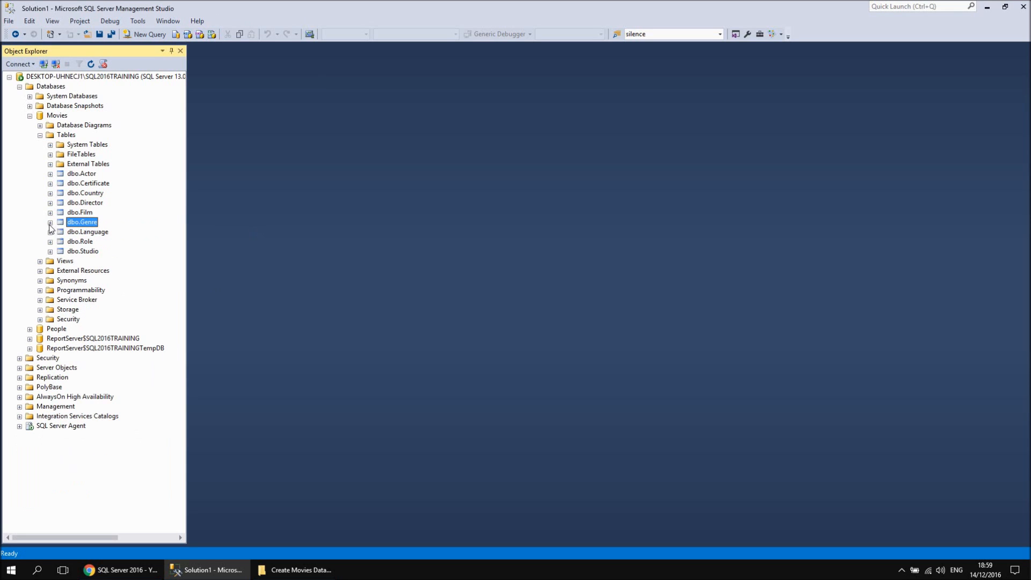
Examine the columns of the Language table and of the Studio table, collapsing each one again
left_click(49, 232)
left_click(60, 241)
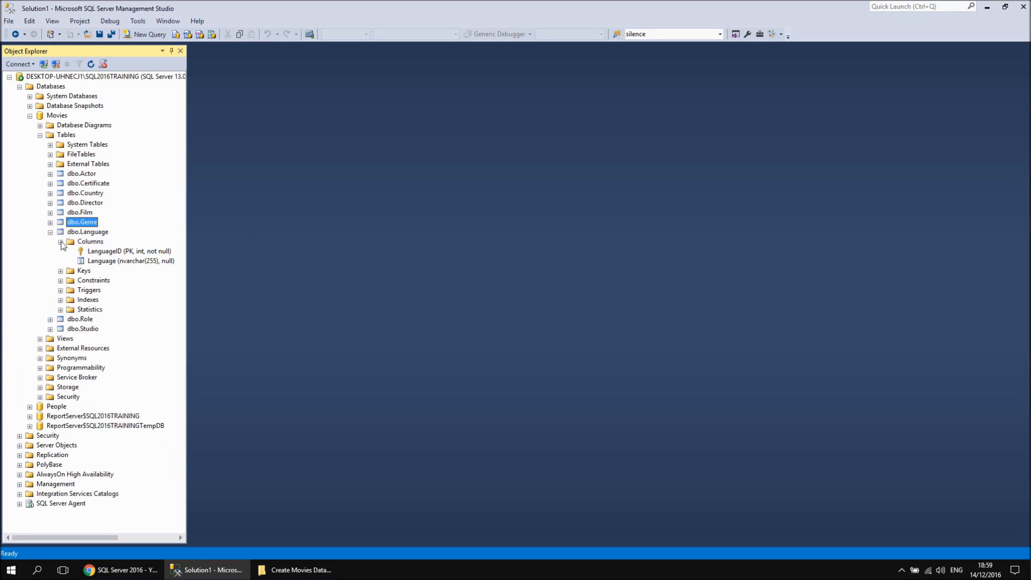
left_click(50, 232)
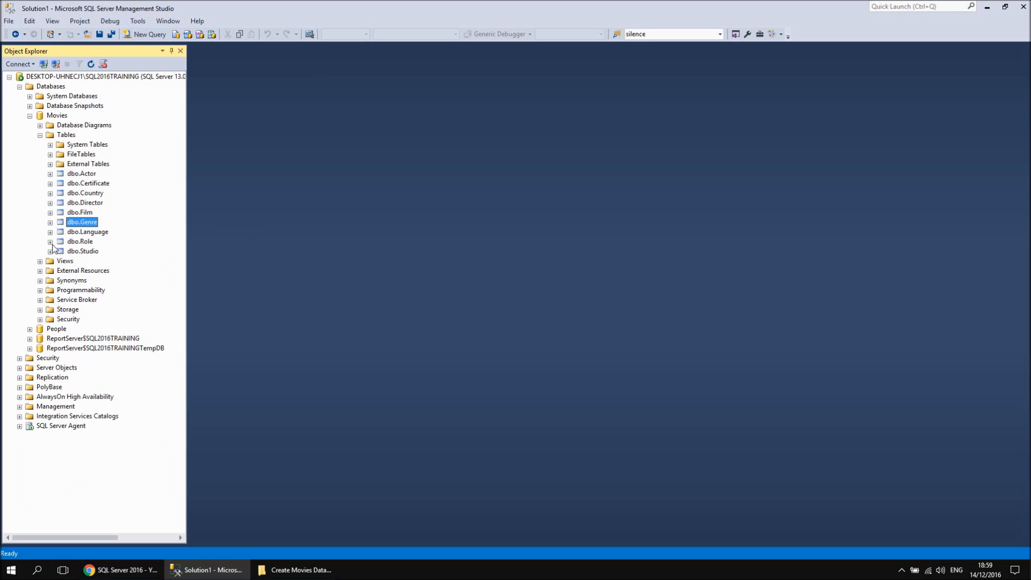
left_click(50, 251)
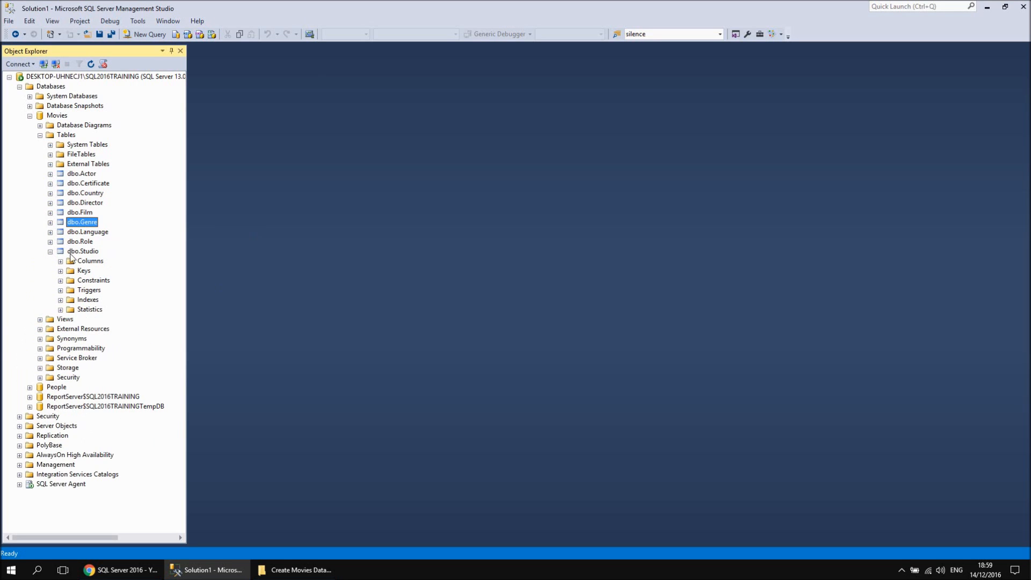
left_click(60, 261)
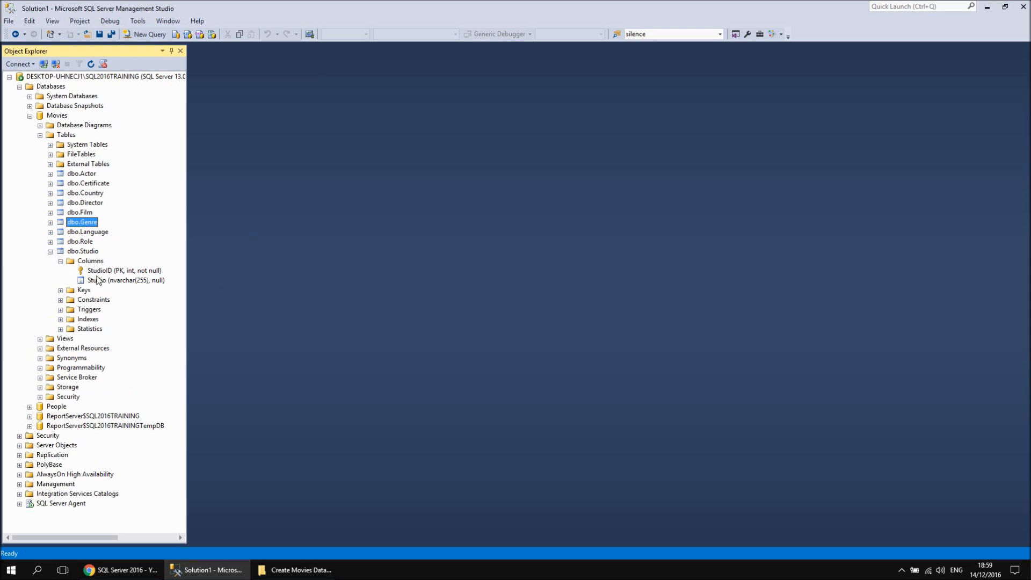
left_click(50, 251)
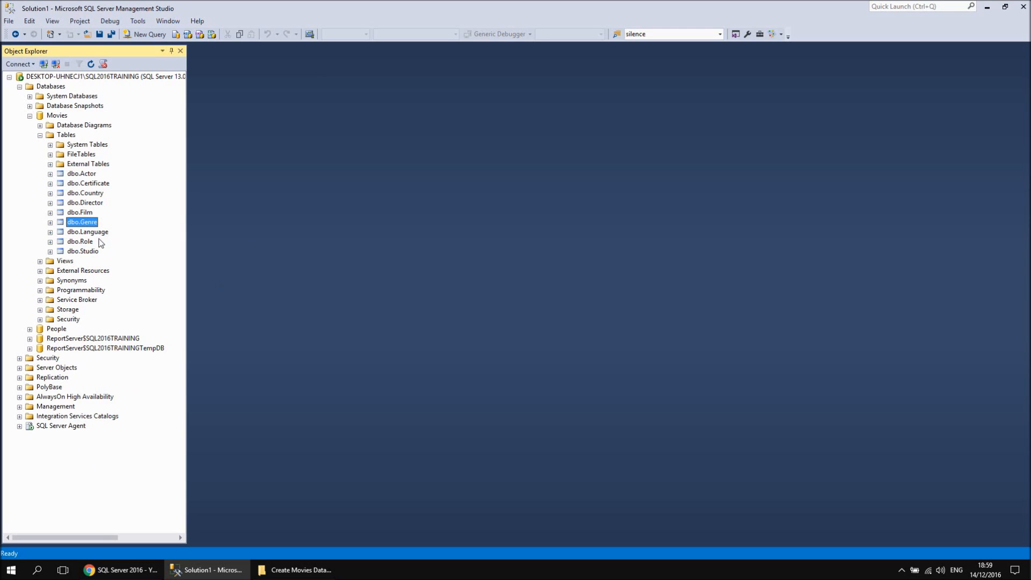
Expand the Film table's columns, and switch to Chrome to look at the SQL Server 2016 playlist before returning to Management Studio
left_click(50, 213)
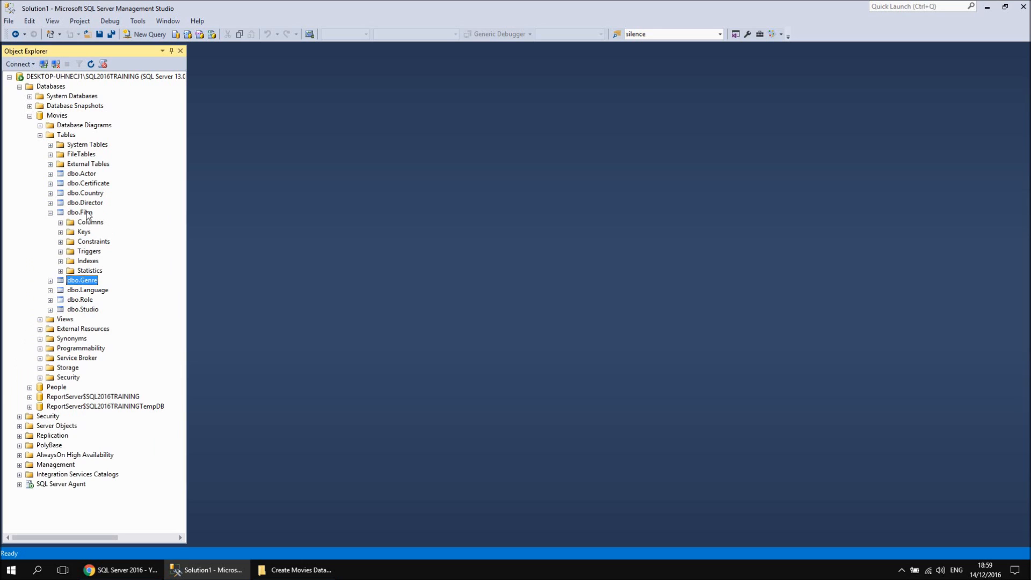
left_click(60, 222)
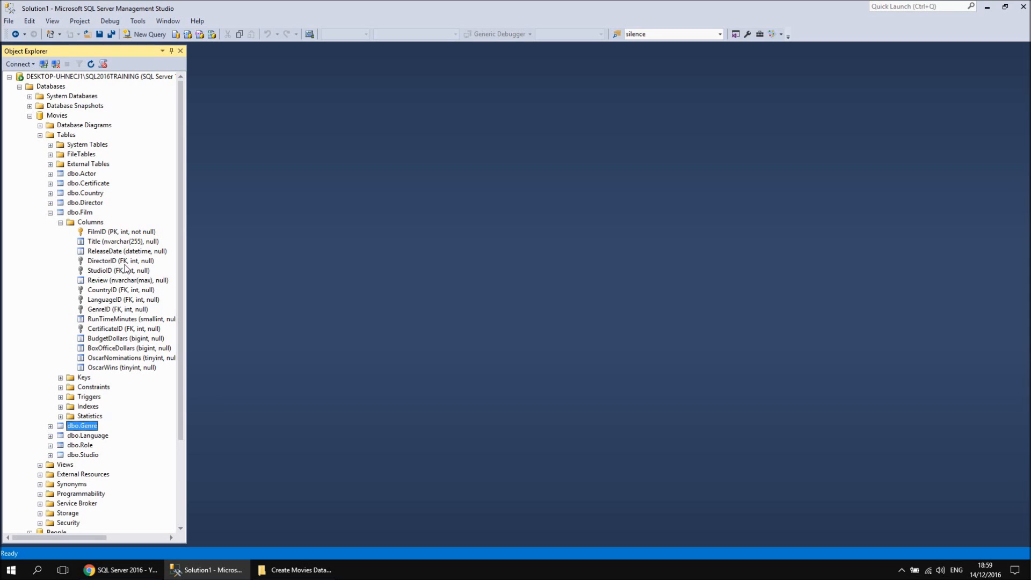
left_click(120, 570)
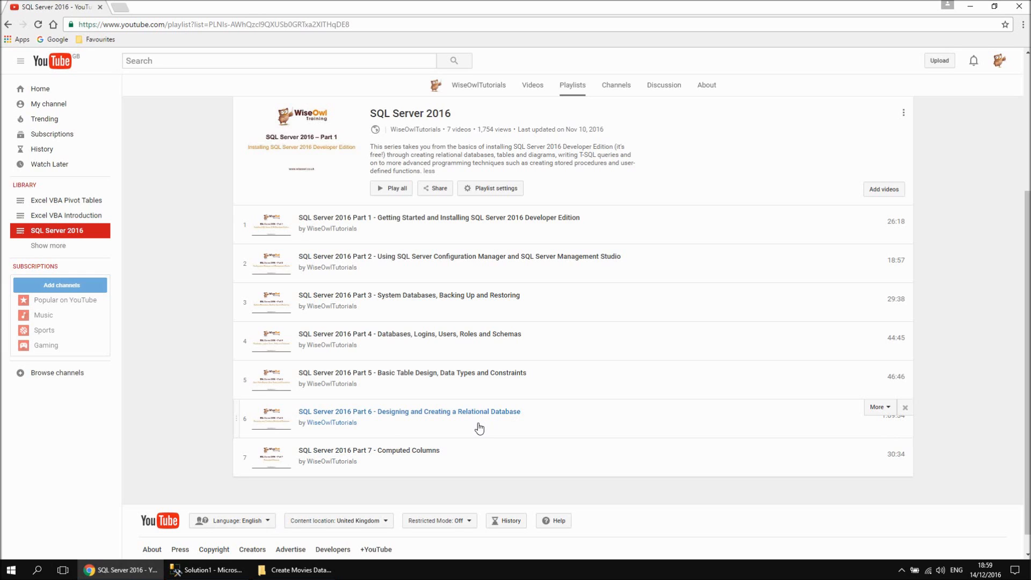
left_click(207, 570)
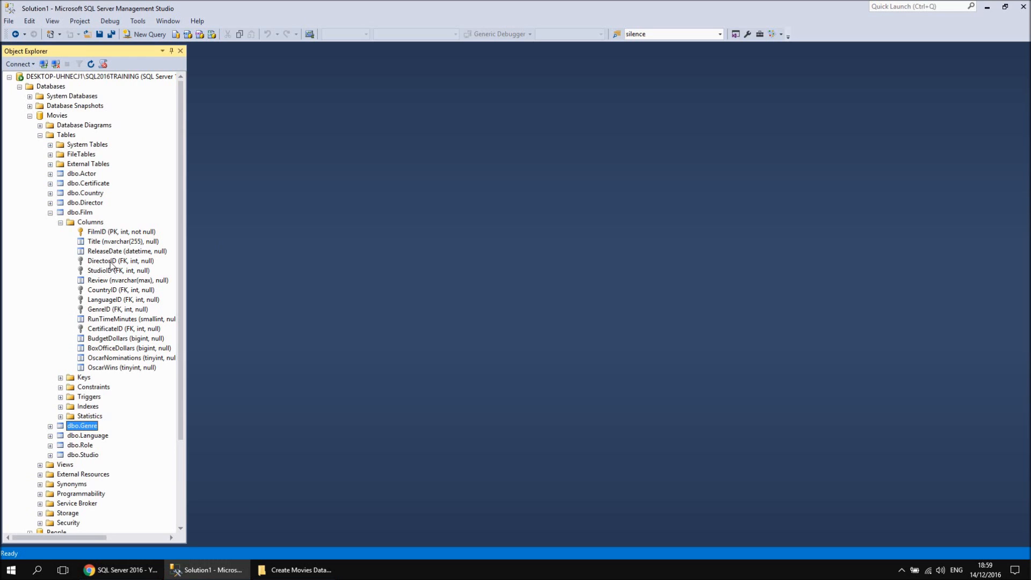
Open the top 200 rows of the Film table and of the Director table for editing to compare their DirectorID values
left_click(88, 214)
right_click(89, 217)
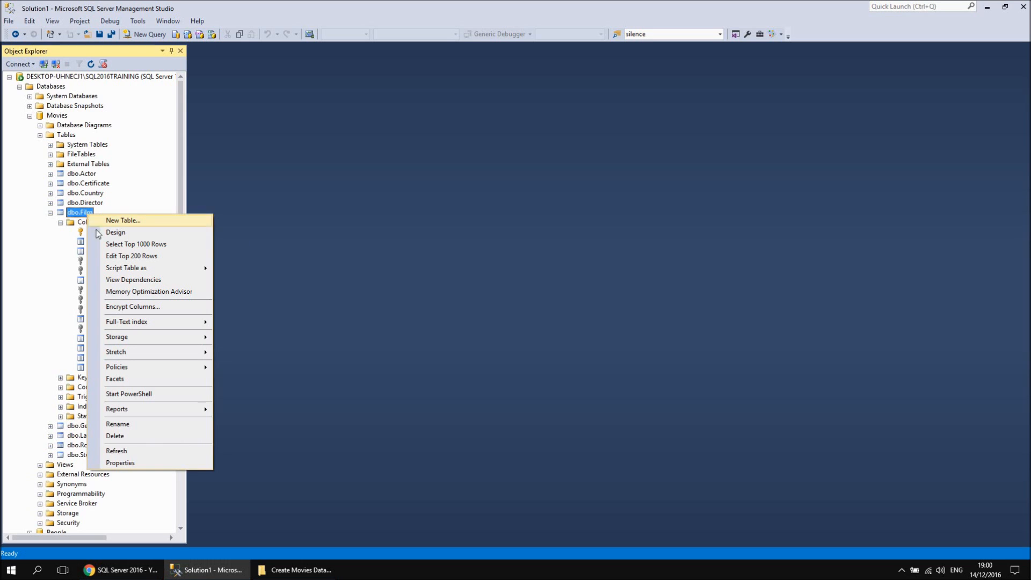
left_click(129, 257)
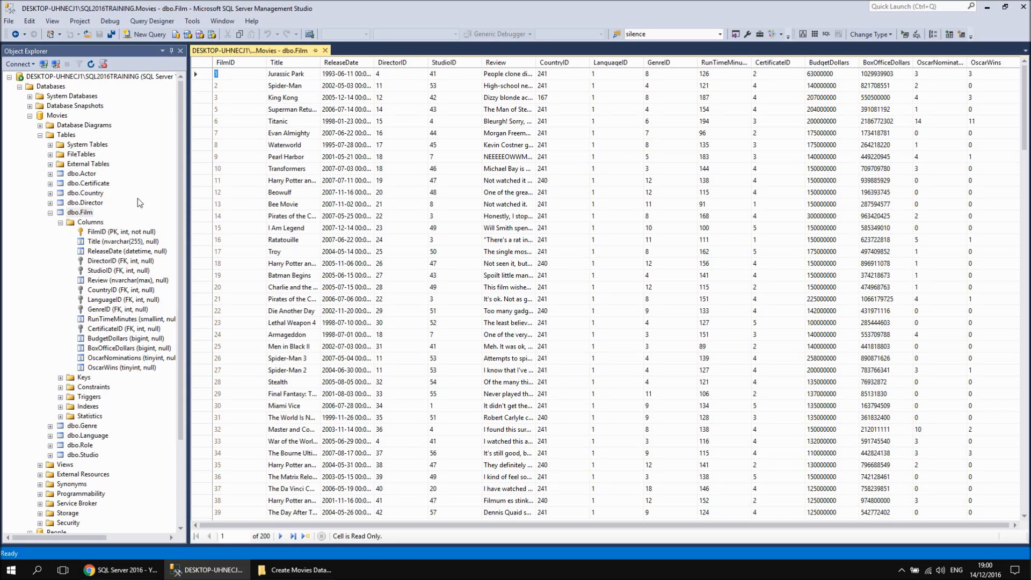
right_click(82, 203)
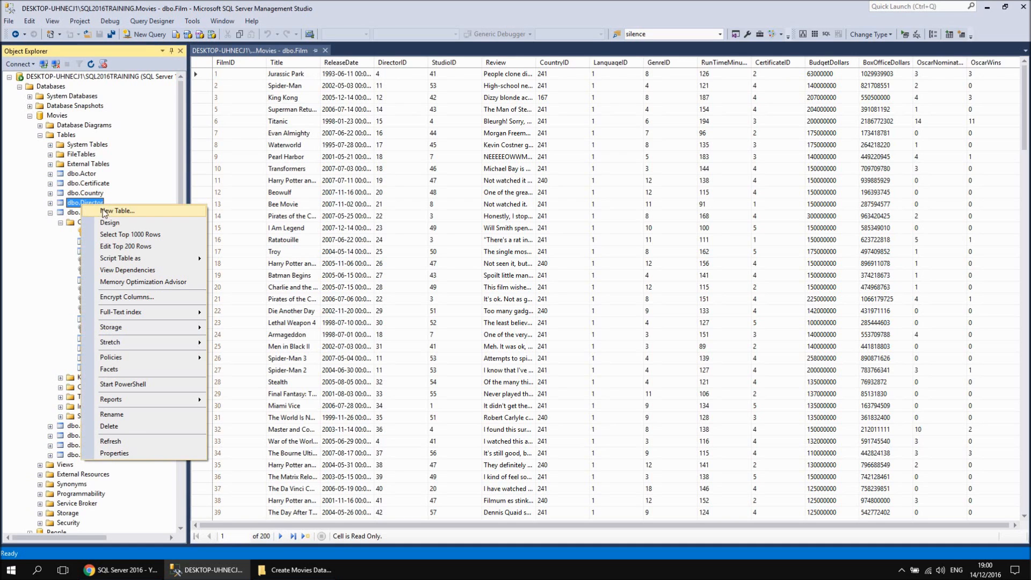
left_click(125, 246)
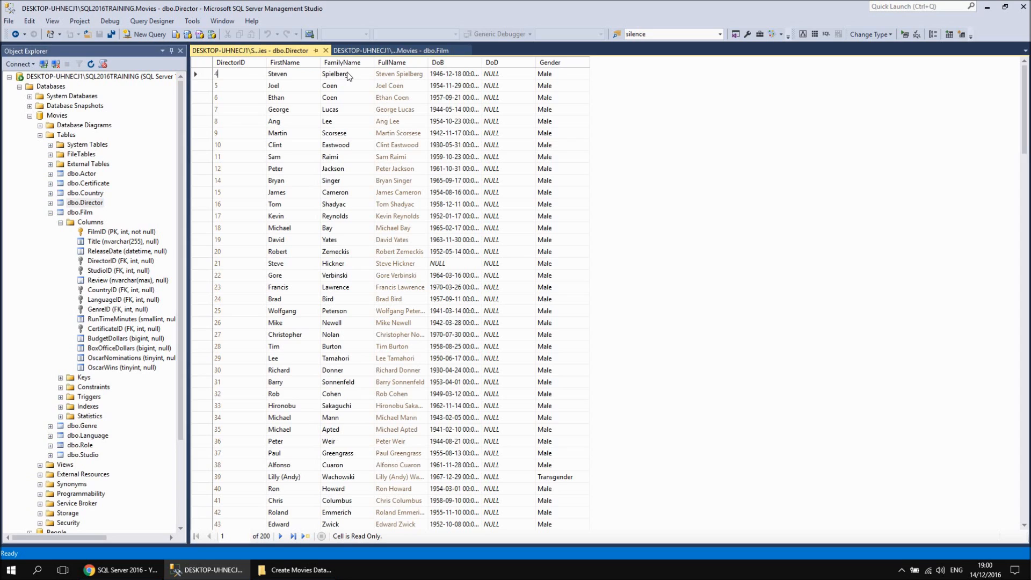
Check the first director's DoD and Gender values, close the Director and Film grids, and collapse the Film table
left_click(508, 73)
left_click(562, 77)
left_click(329, 51)
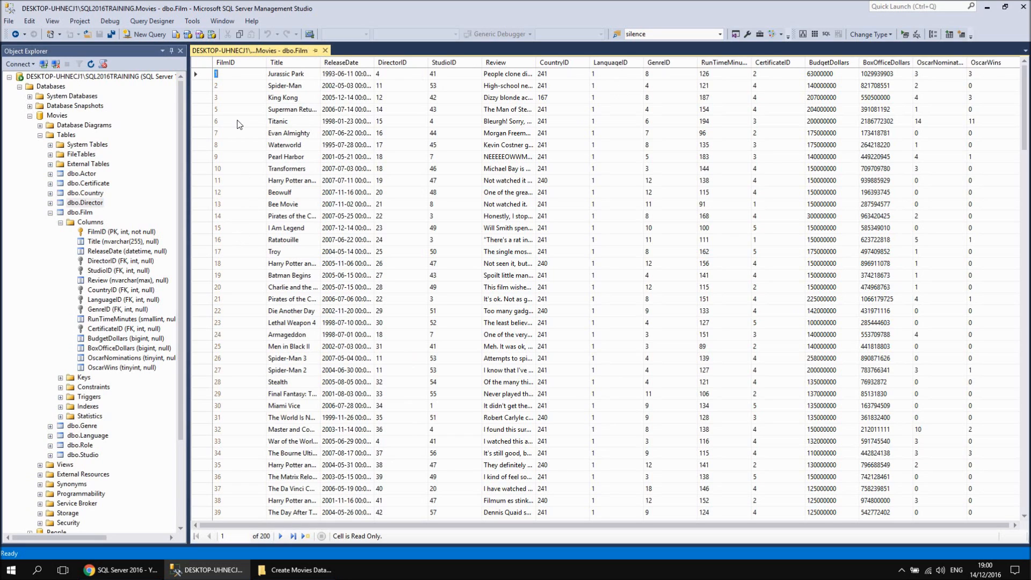
left_click(326, 50)
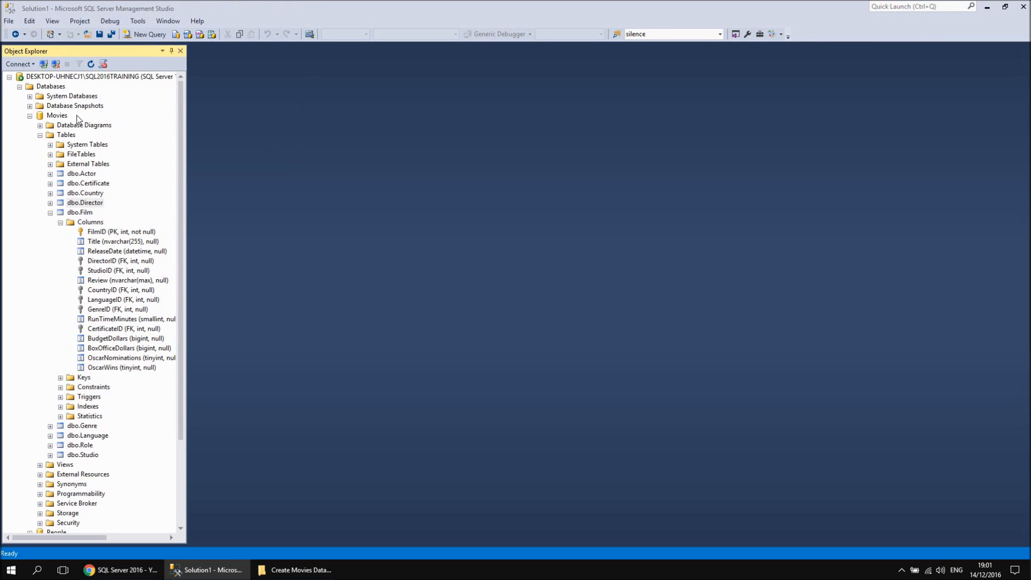
left_click(50, 213)
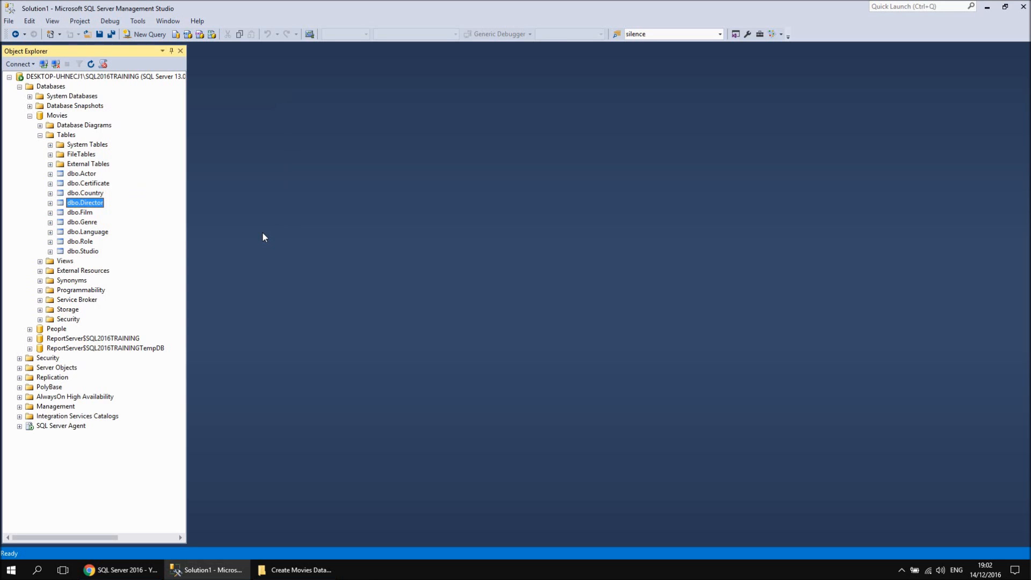
Look at the SQL Server 2016 video playlist in Chrome and switch back to Management Studio
left_click(125, 569)
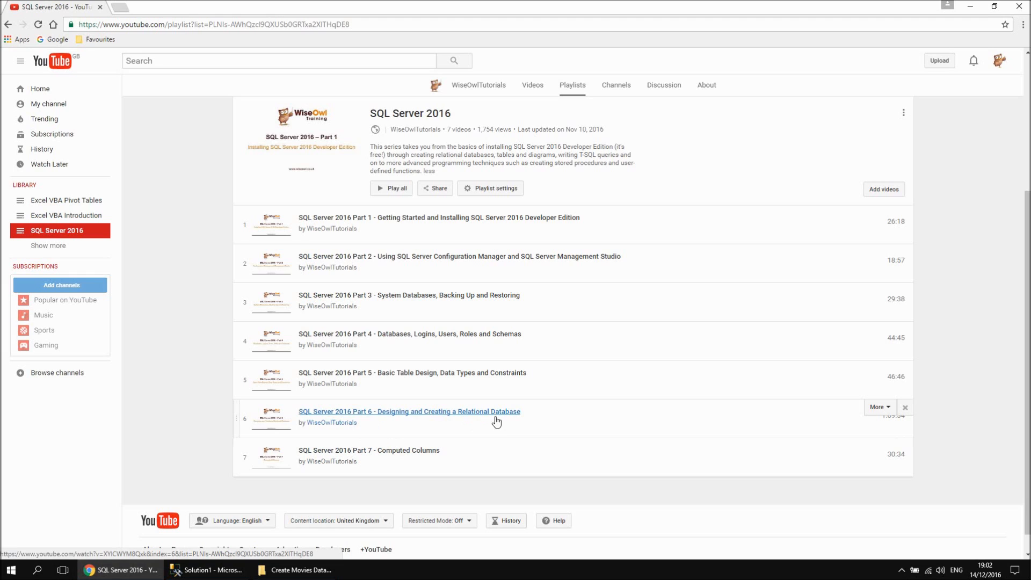
left_click(207, 569)
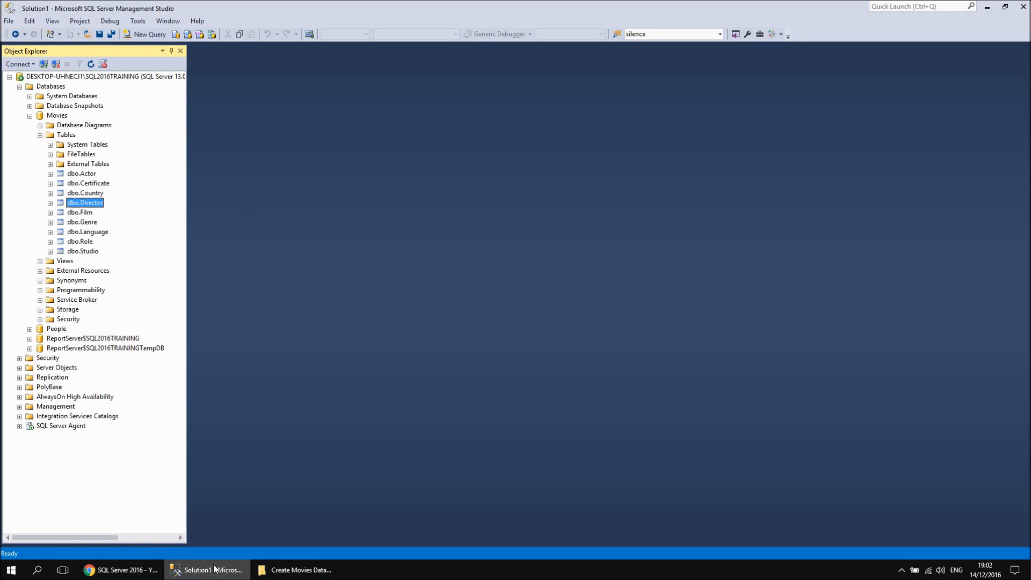
Try to create a new database diagram in the Movies database and dismiss the resulting dialog
right_click(100, 128)
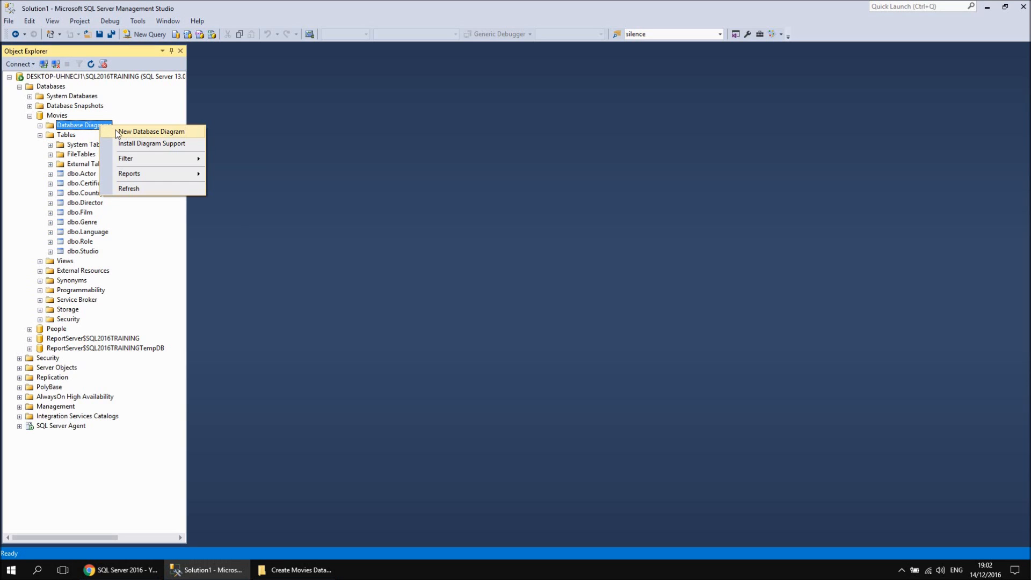
left_click(120, 132)
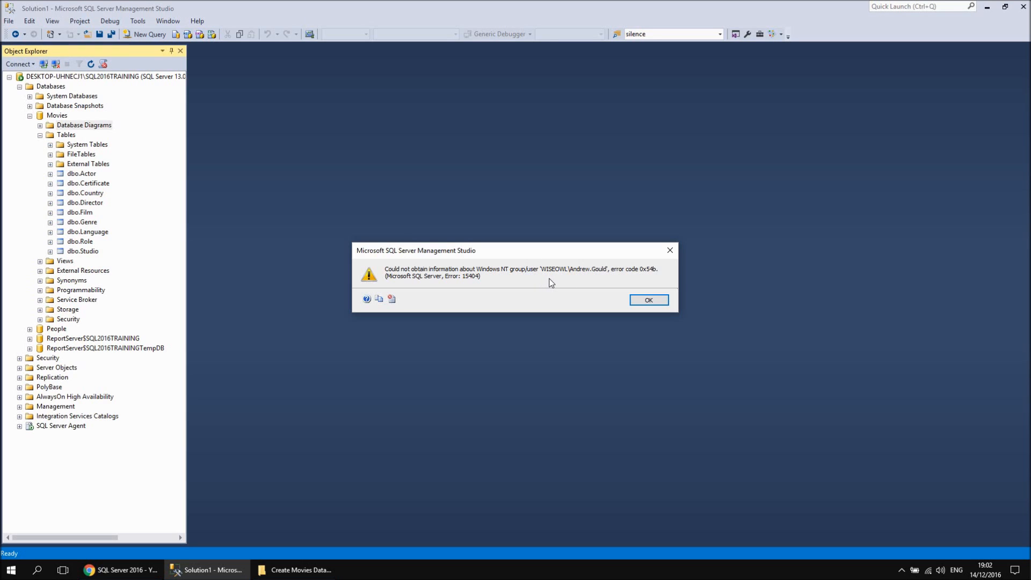
left_click(649, 301)
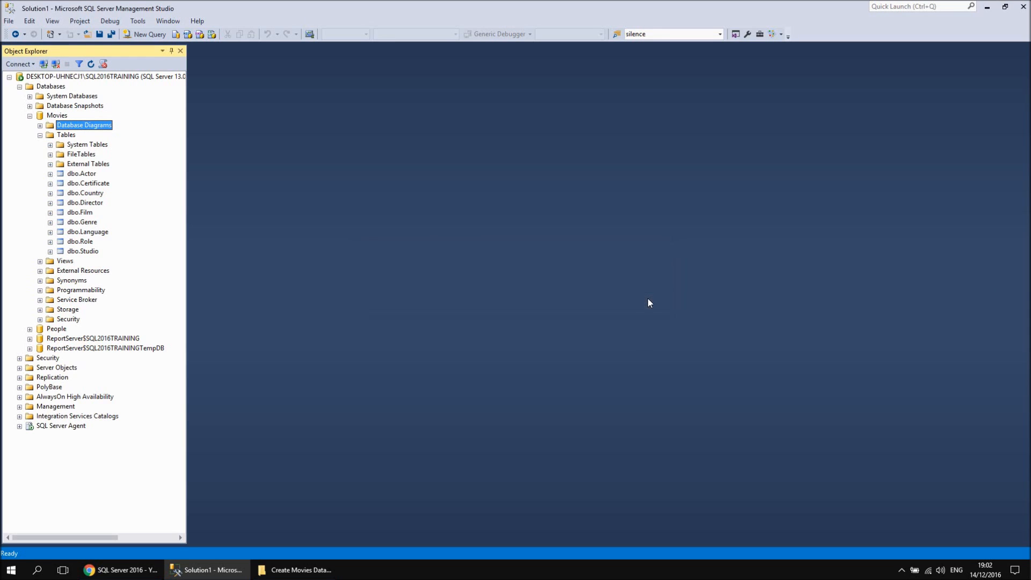
Change the owner of the Movies database in the Files page of its properties
right_click(61, 116)
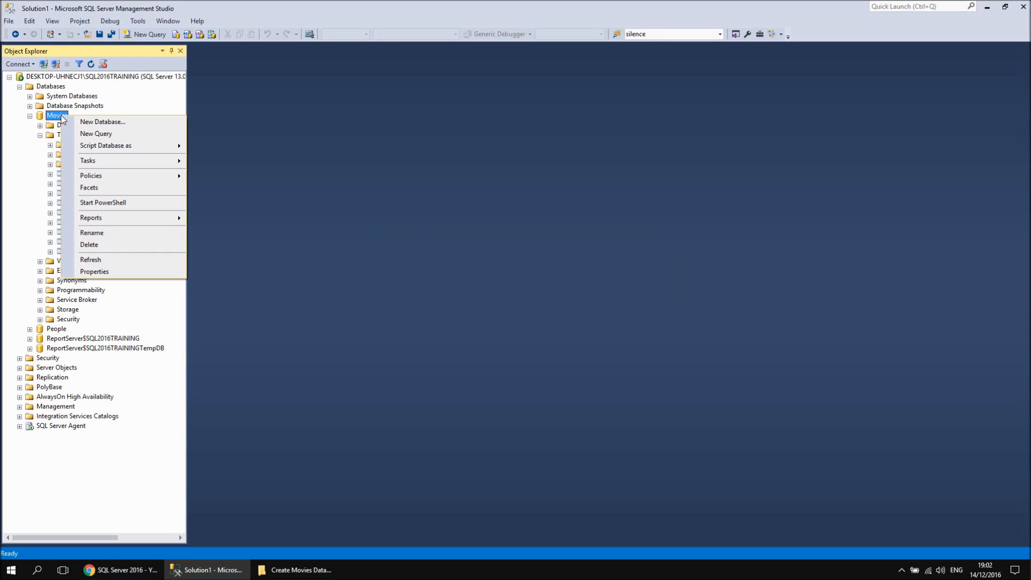
left_click(101, 272)
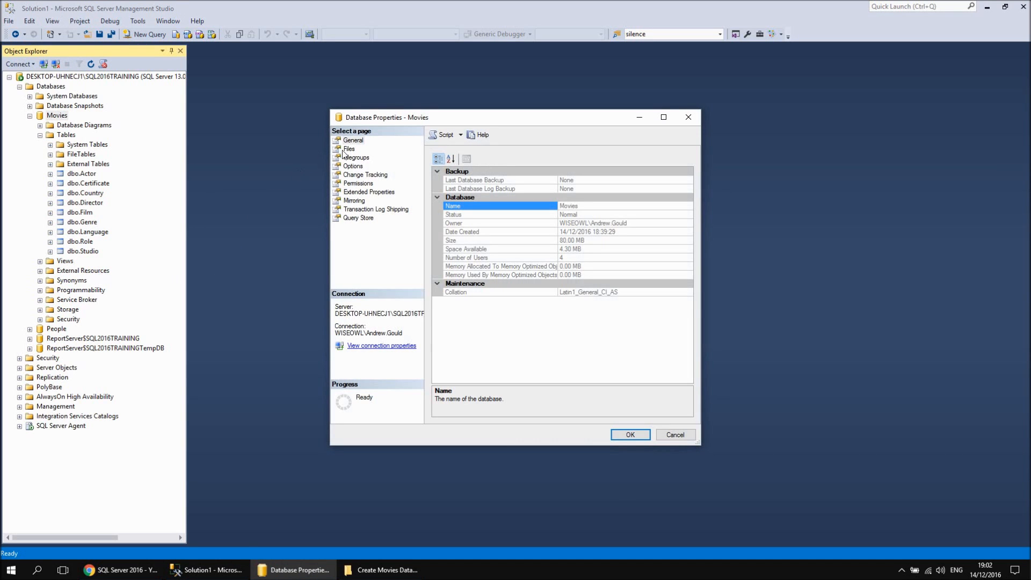
left_click(348, 149)
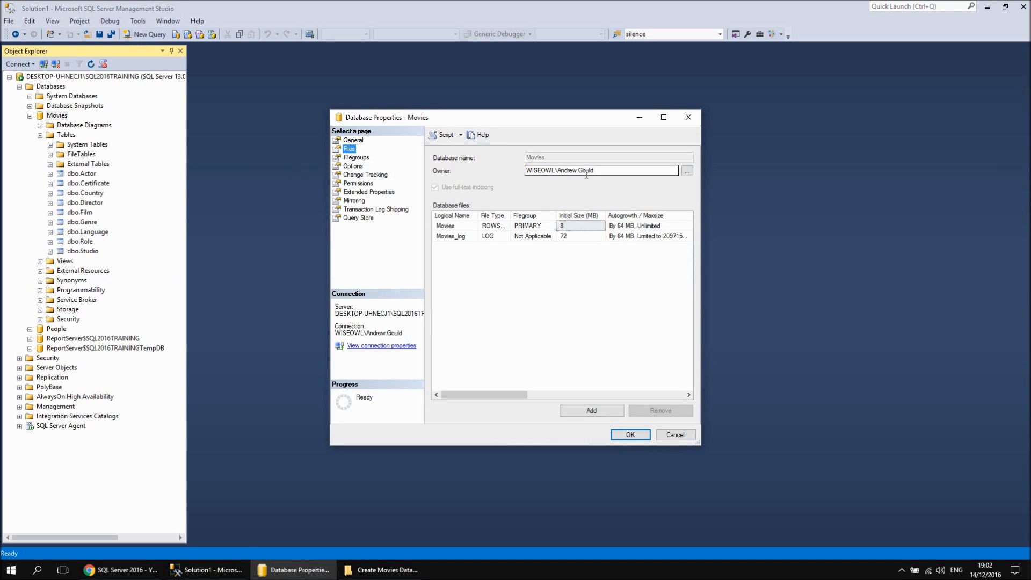
left_click_drag(599, 170, 524, 172)
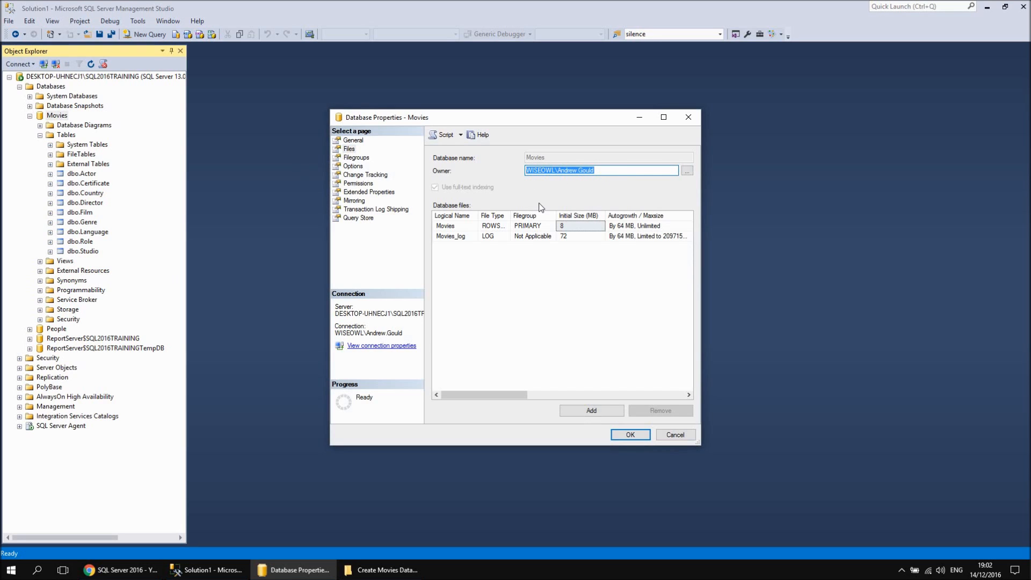
type("sa")
left_click(630, 435)
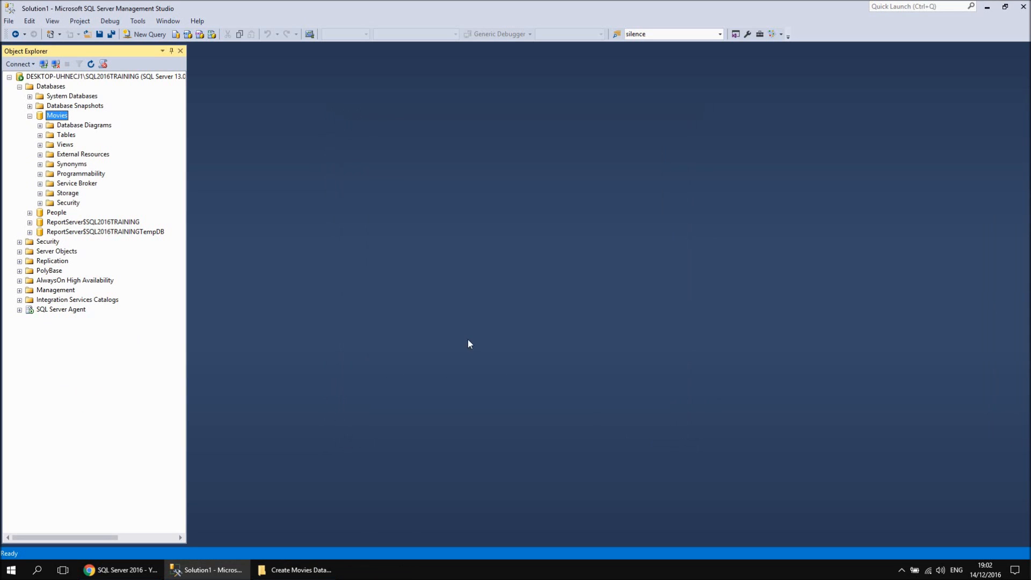
Create a new database diagram in the Movies database, agreeing to create the required diagramming support objects
right_click(100, 126)
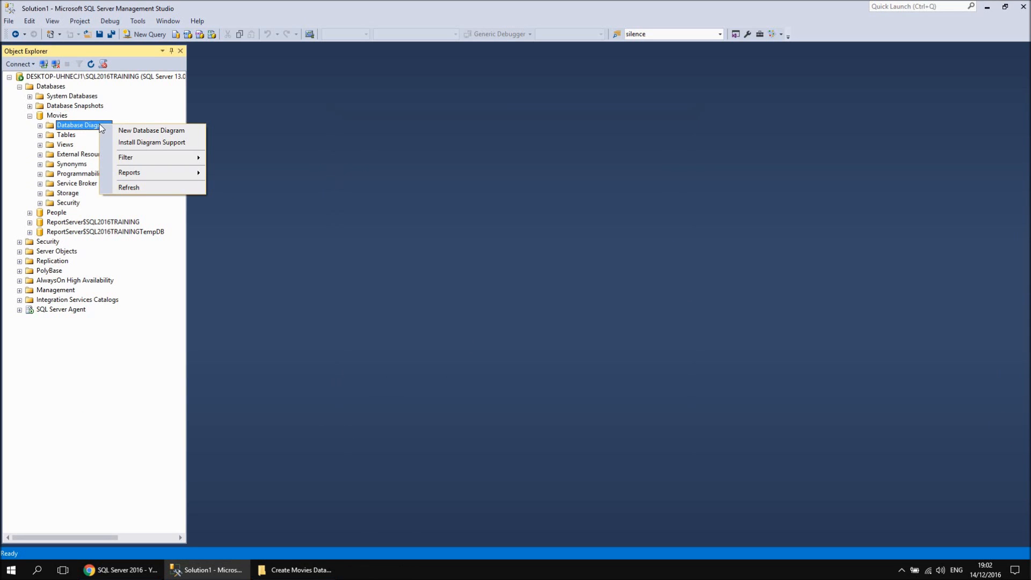
left_click(139, 131)
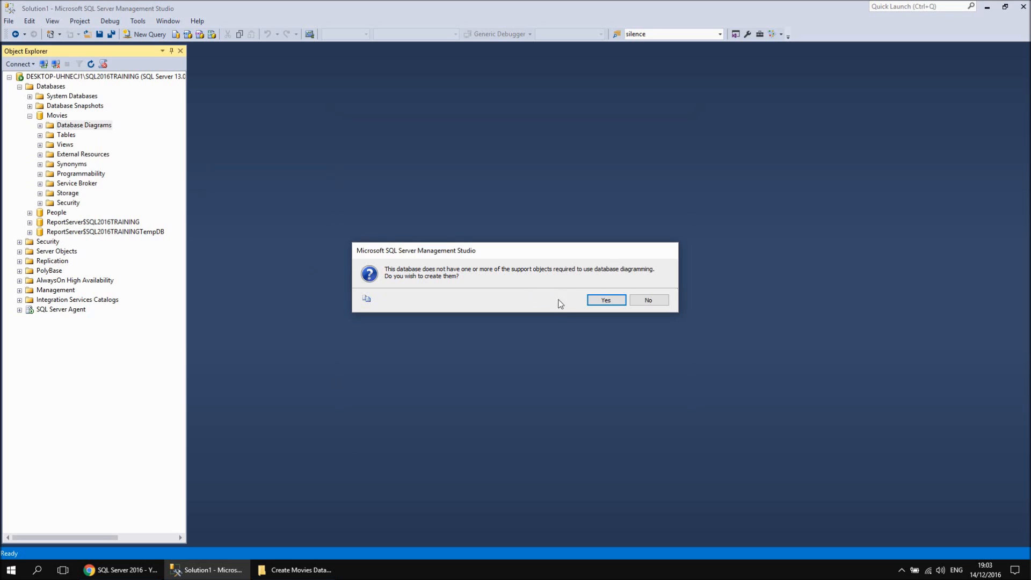
left_click(605, 302)
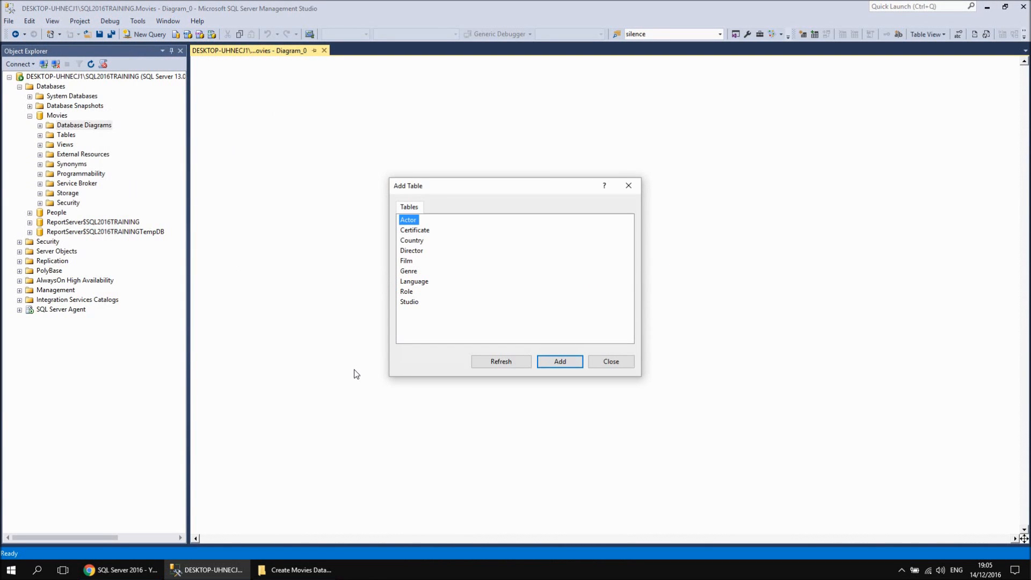
Add all the Movies tables, from Actor to Studio, to the diagram and close the table selection
left_click_drag(464, 319, 401, 218)
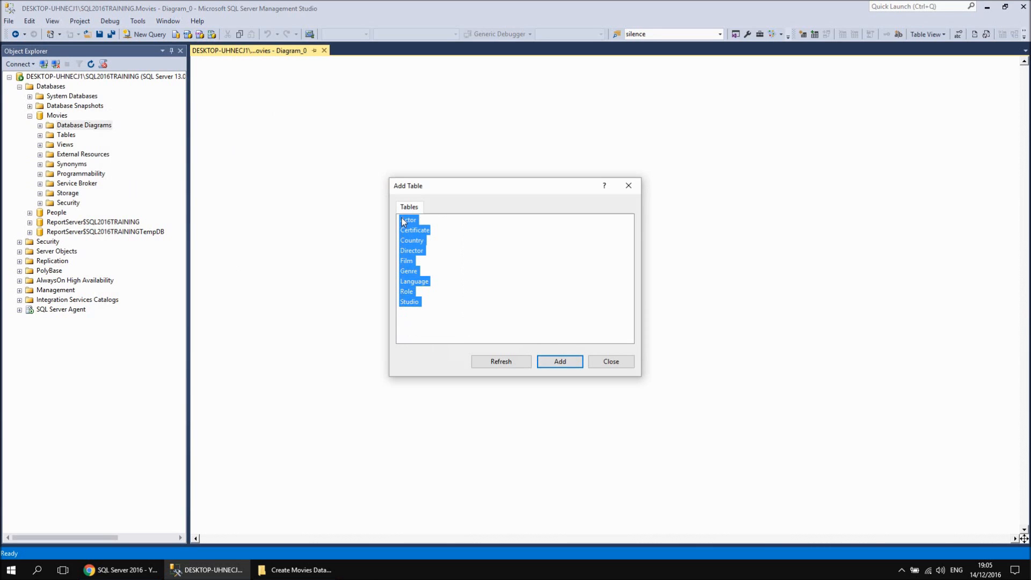
left_click_drag(462, 326, 400, 217)
left_click(567, 367)
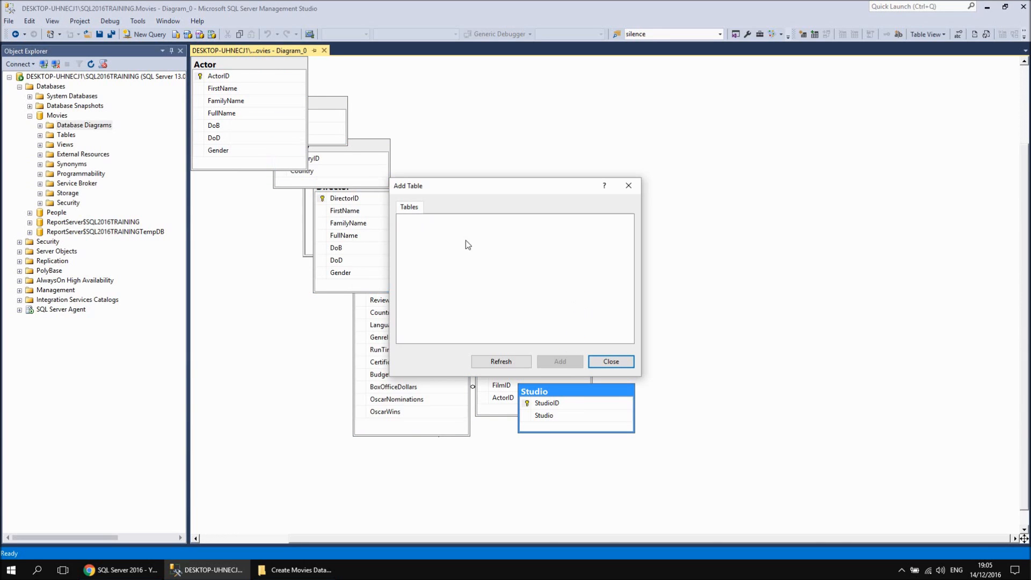
left_click(611, 361)
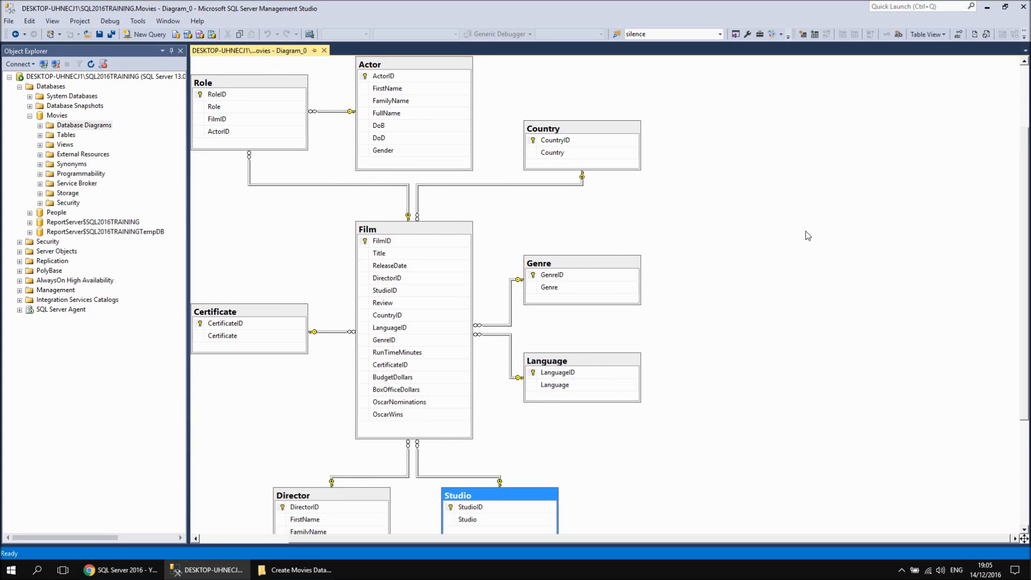
Reopen the diagram's Add Table dialog to check for tables still available, and close it without adding any
right_click(681, 195)
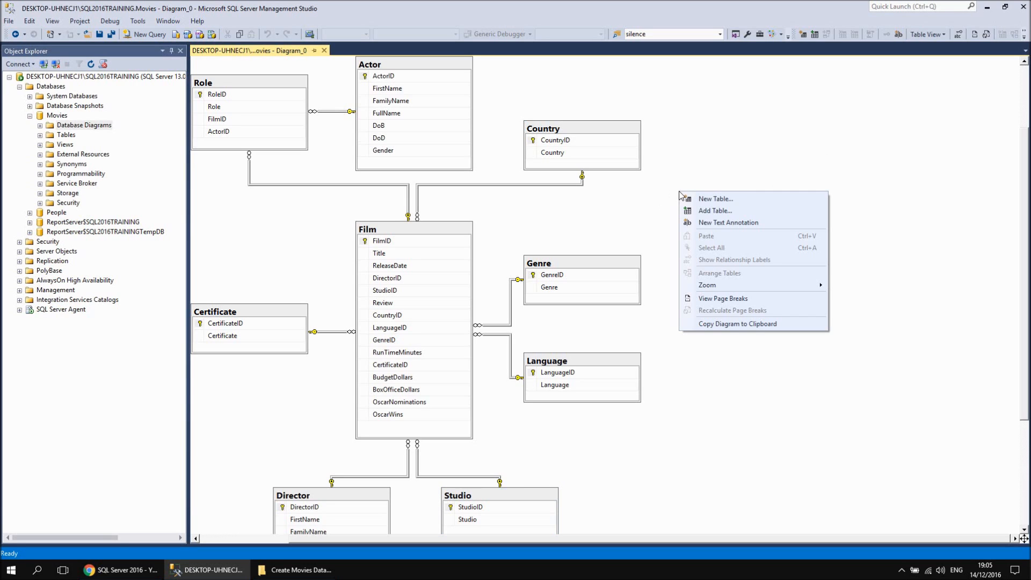
left_click(703, 211)
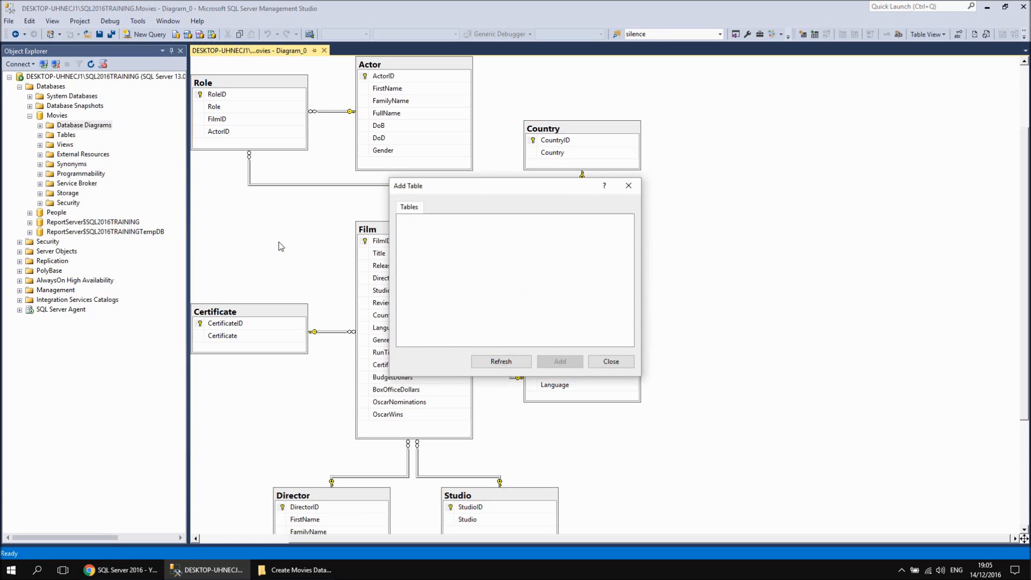
left_click(613, 364)
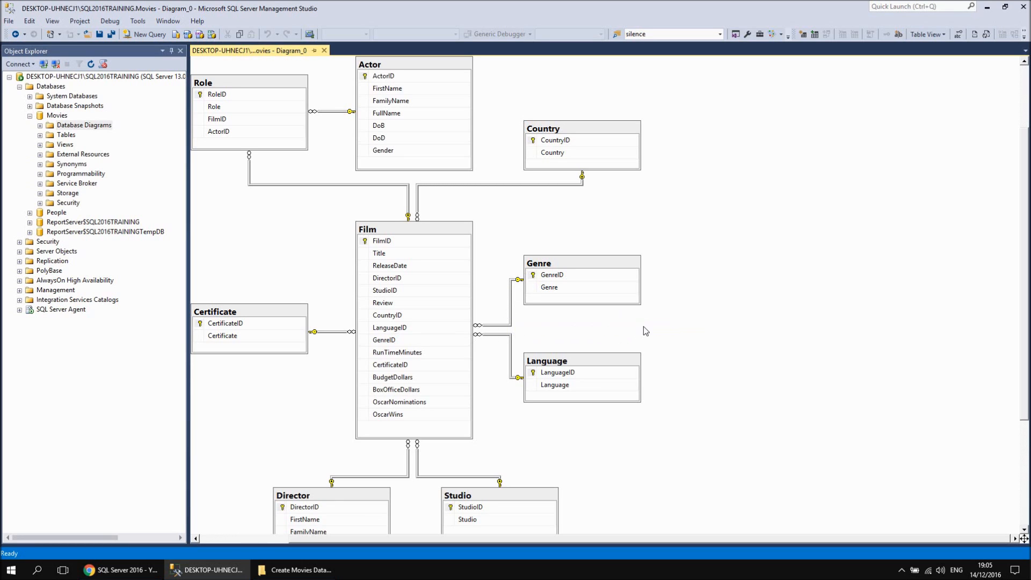
Expand the Film table's columns, and view the SQL Server 2016 playlist in Chrome before returning to Management Studio
left_click(40, 134)
left_click(50, 213)
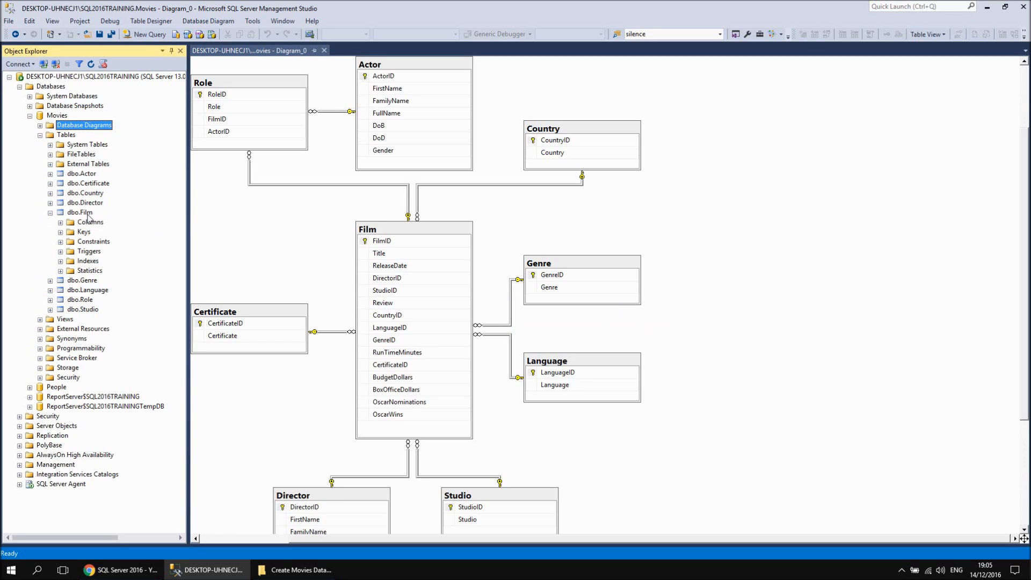
left_click(61, 222)
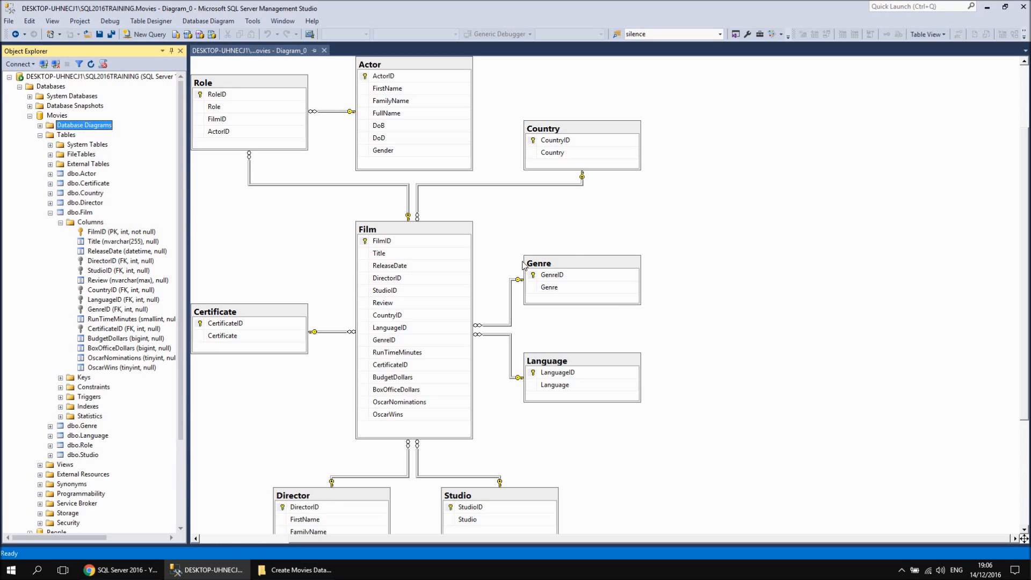
left_click(121, 570)
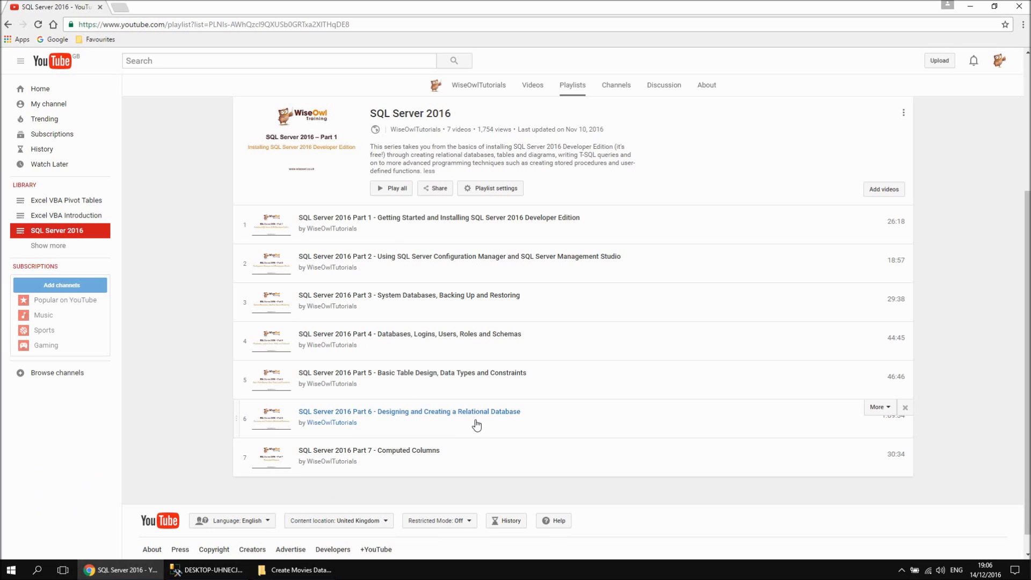
left_click(212, 572)
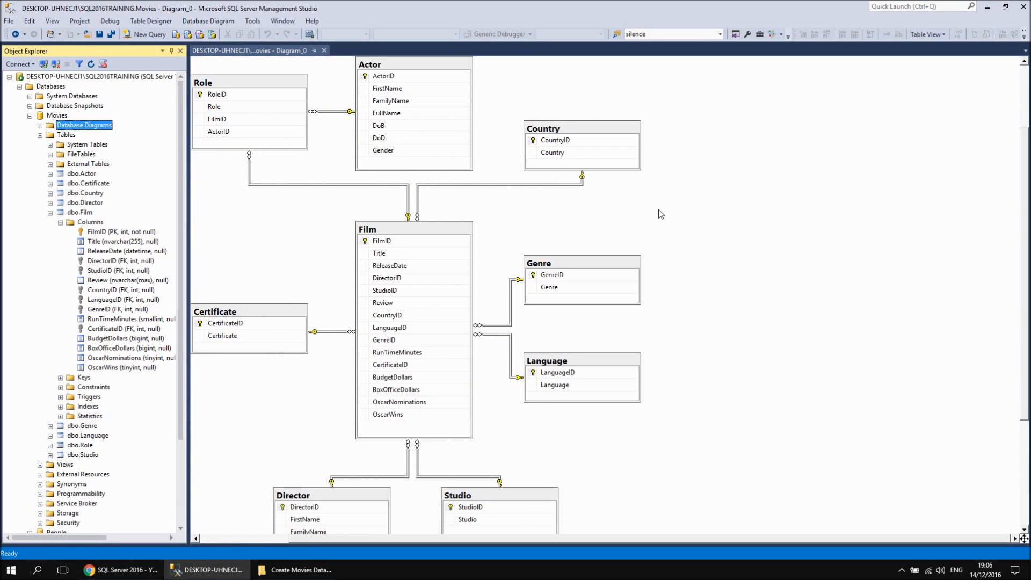
Move the Film table higher in the diagram, place Actor beneath it, and put Role to the right of Language
left_click(407, 229)
left_click_drag(407, 229, 410, 172)
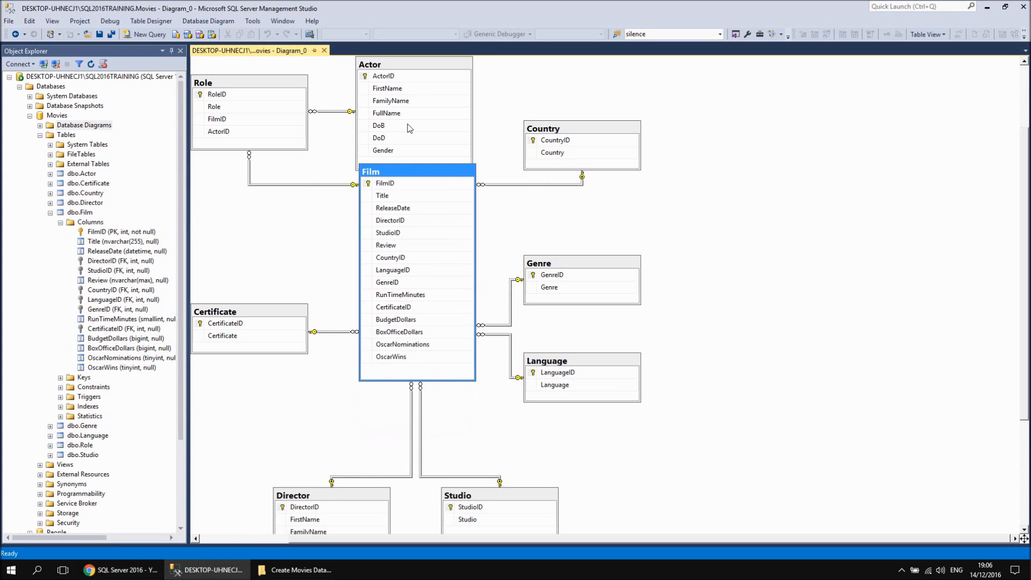
left_click_drag(413, 77, 497, 408)
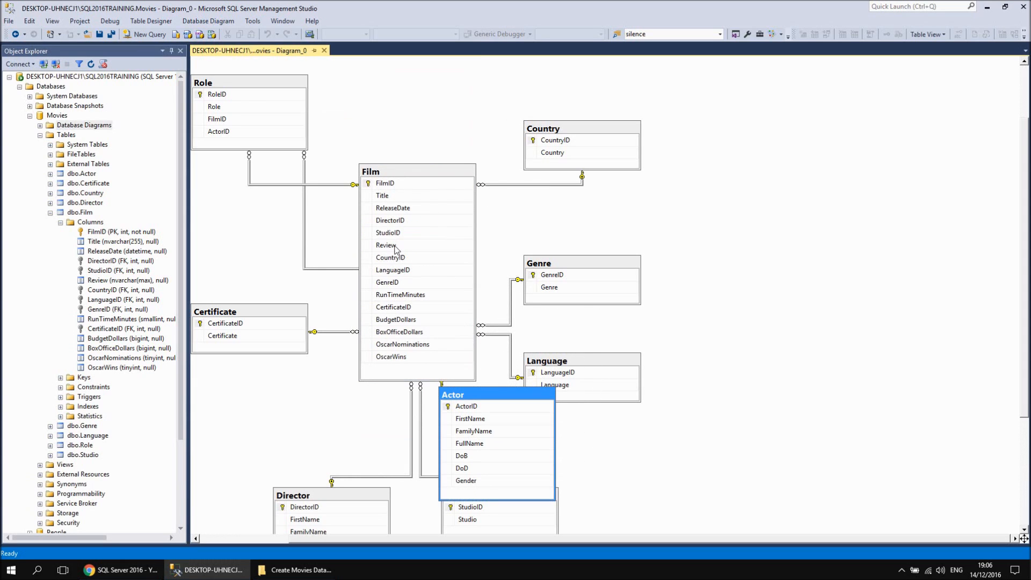
left_click_drag(250, 95, 723, 342)
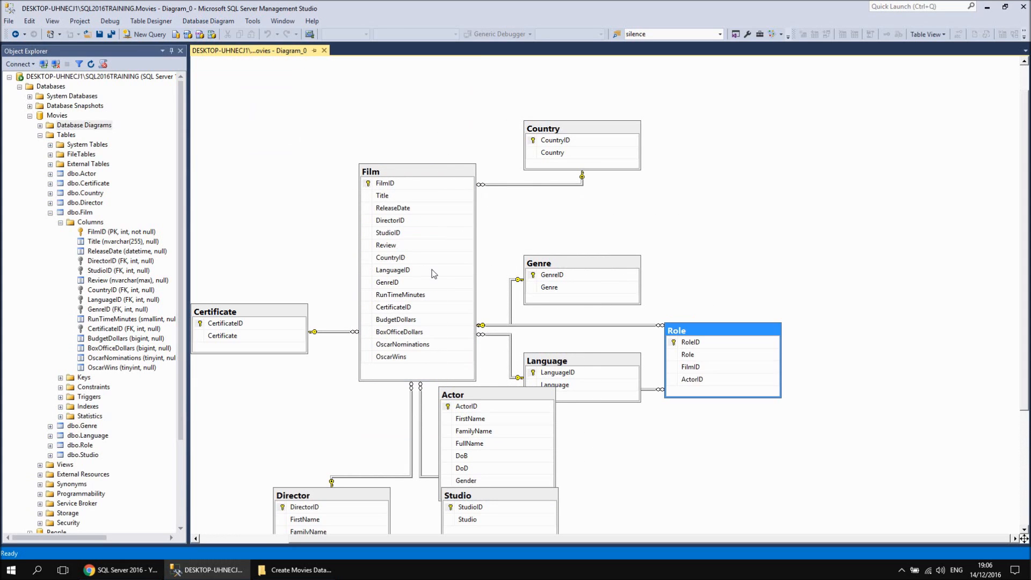
left_click_drag(417, 179, 447, 178)
left_click_drag(485, 398, 510, 407)
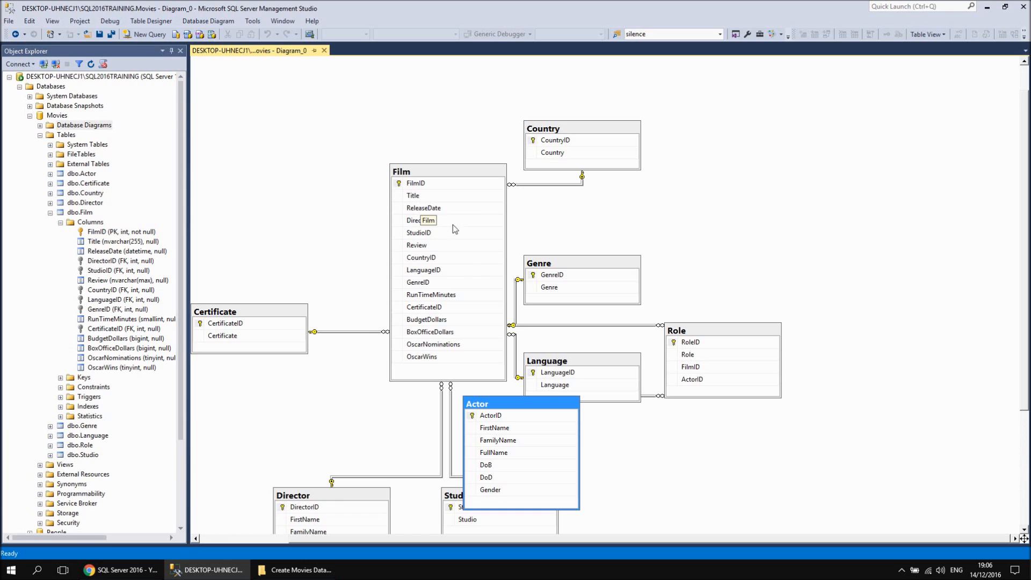
Stack the Director, Studio, Country, Language, Genre and Certificate tables in that order in a column left of Film
left_click_drag(341, 498, 258, 88)
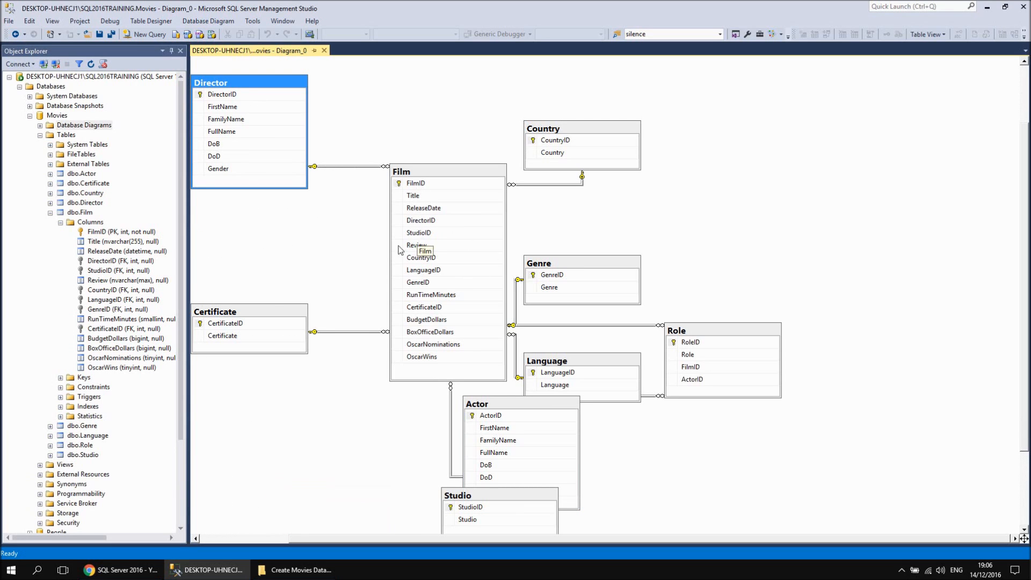
left_click_drag(507, 493, 255, 210)
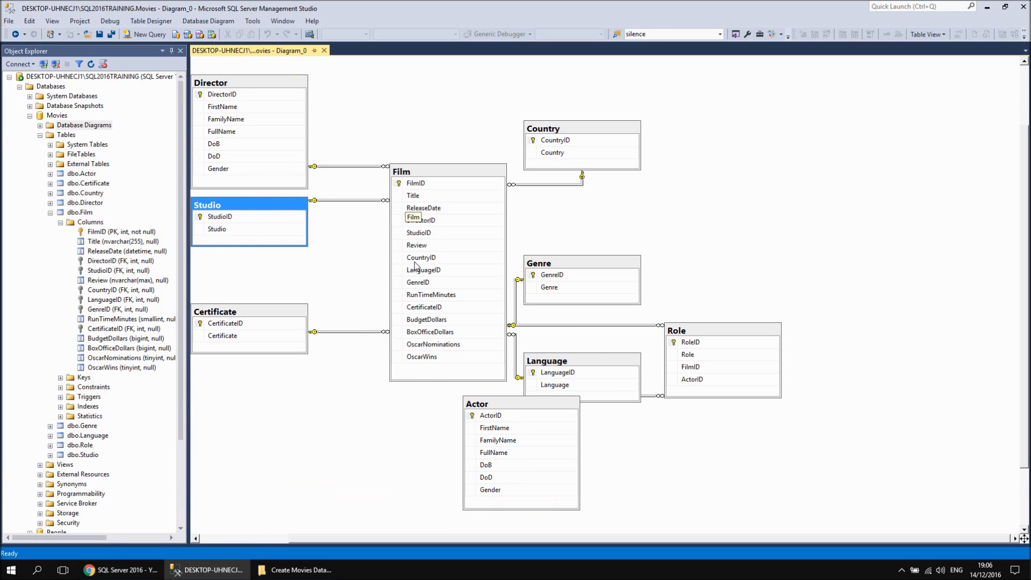
left_click_drag(590, 134, 259, 268)
left_click_drag(263, 316, 262, 395)
left_click_drag(597, 372, 259, 331)
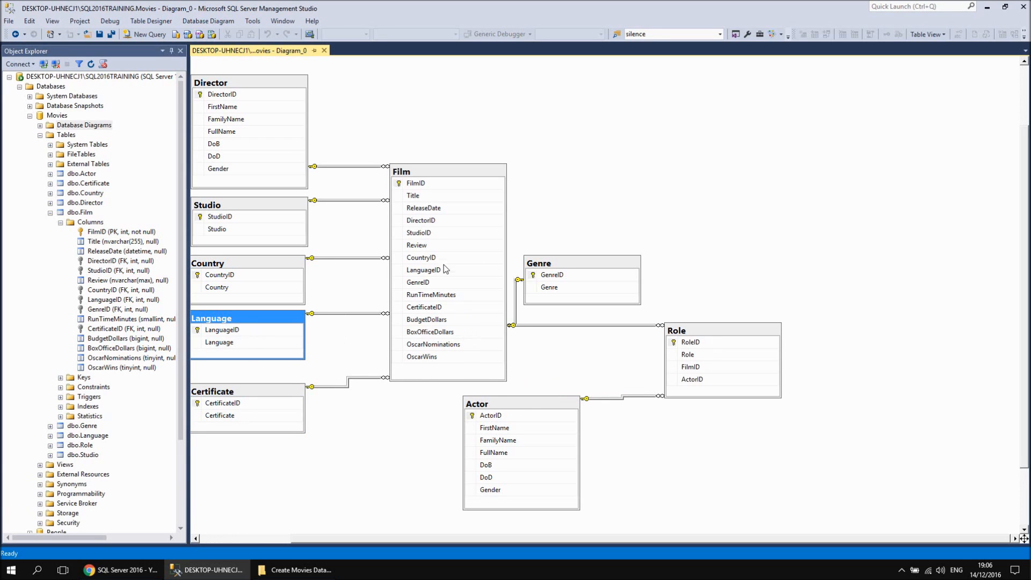
left_click_drag(280, 395, 276, 441)
left_click_drag(582, 267, 246, 380)
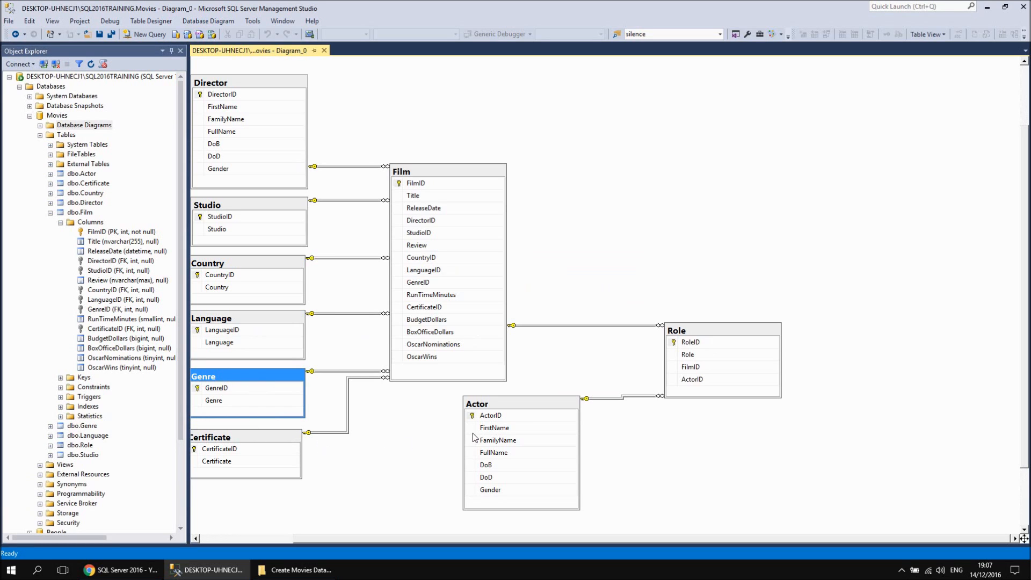
Move Film up and slightly right, Actor directly below it, and Role closer to both tables
left_click_drag(445, 175, 465, 131)
left_click_drag(504, 407, 455, 371)
left_click_drag(715, 337, 675, 313)
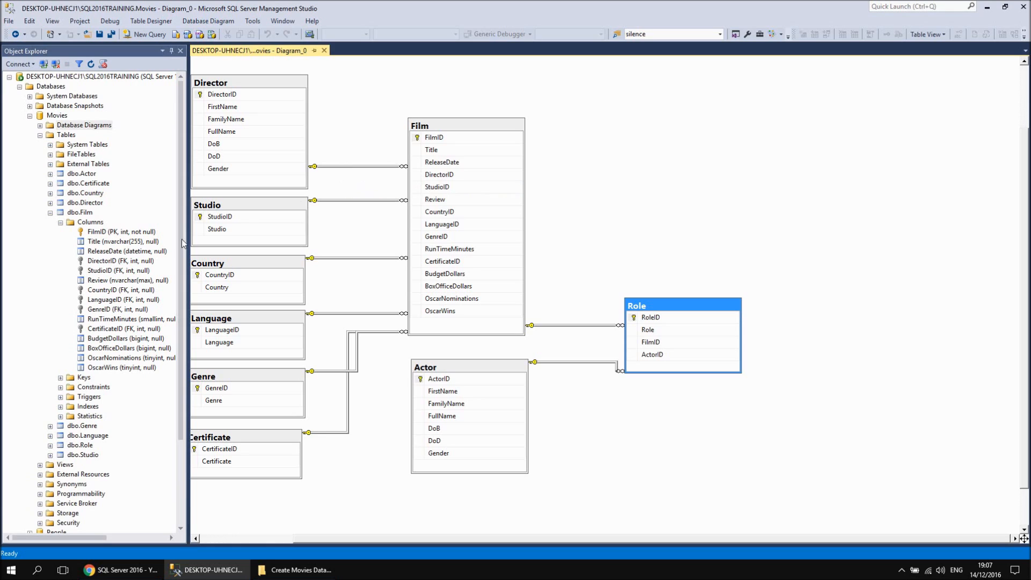
Reroute the Director line to join both DirectorID columns, and the Studio line to meet StudioID in the Film table
left_click(353, 166)
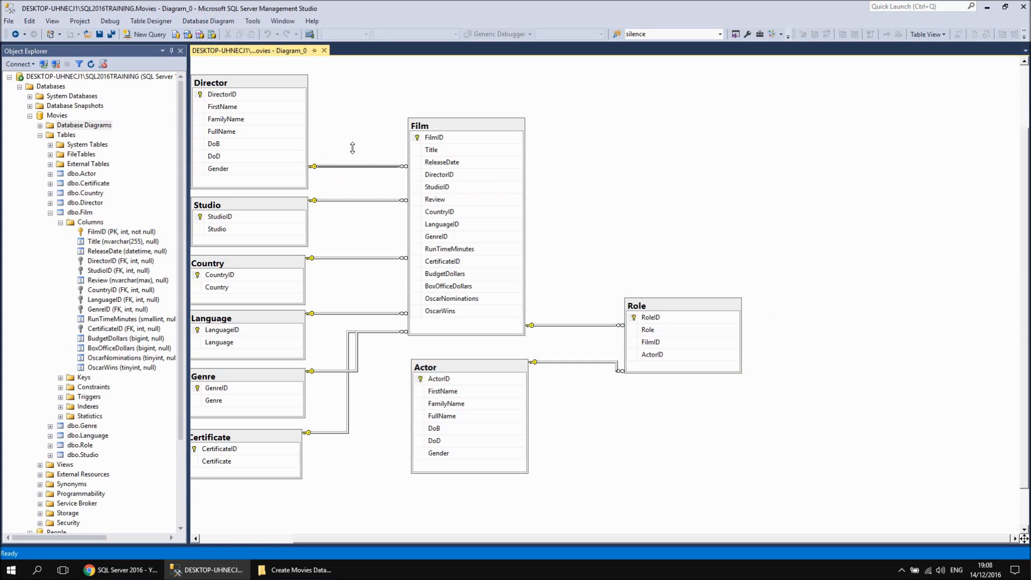
left_click_drag(358, 105, 359, 93)
mouse_move(360, 92)
left_mouse_down()
mouse_move(389, 103)
mouse_move(359, 110)
left_mouse_up()
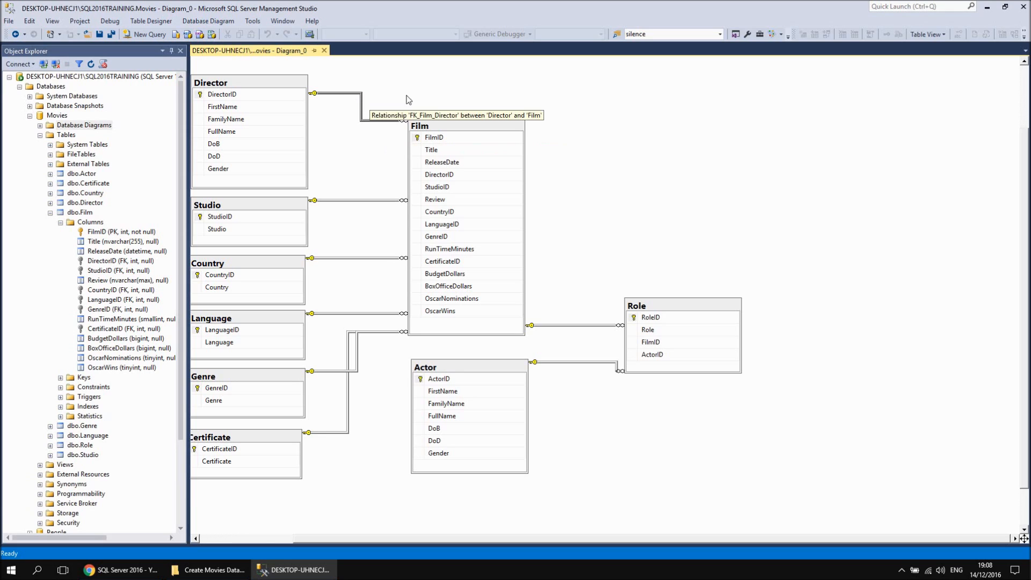
left_click_drag(377, 122, 380, 172)
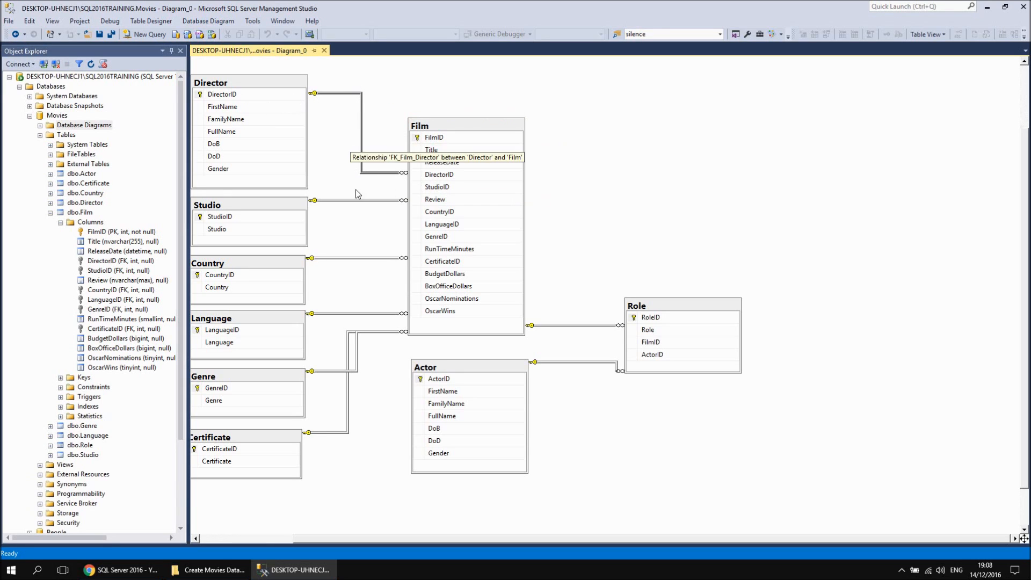
left_click_drag(356, 200, 330, 179)
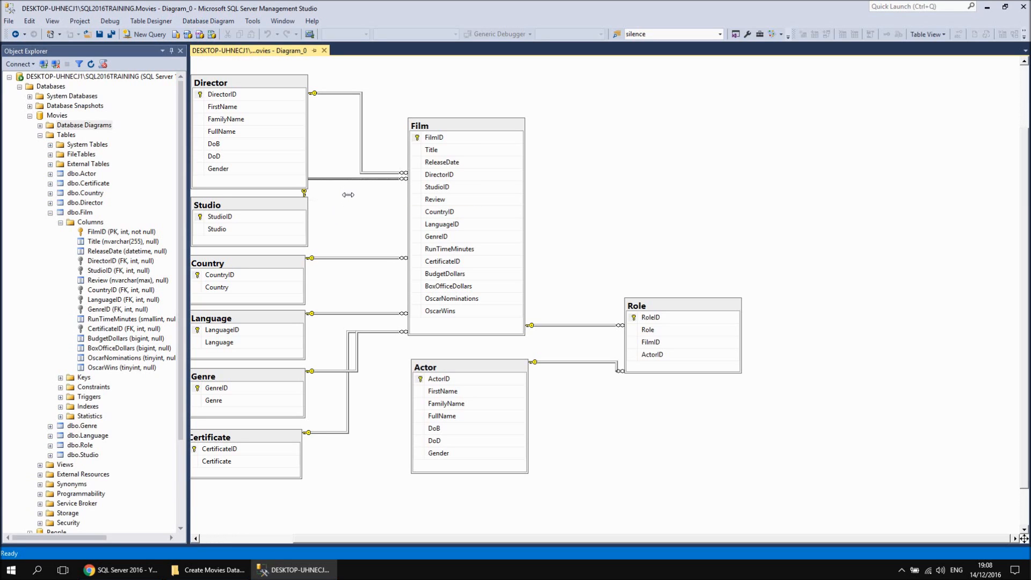
left_click_drag(351, 195, 375, 188)
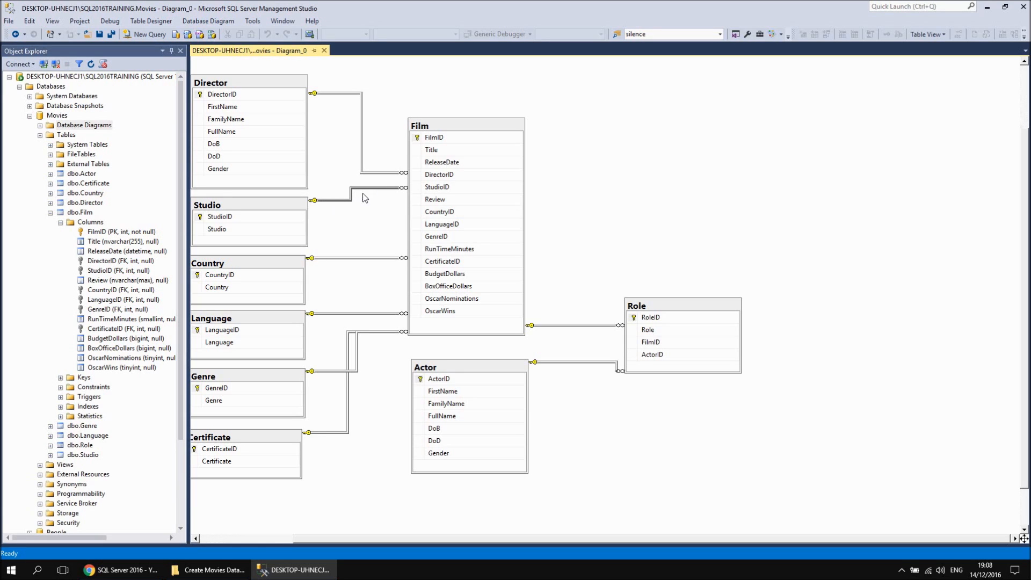
Align the Studio line with StudioID in the Studio table and shift the Director line's vertical segment left to match it
left_click_drag(334, 216, 333, 215)
left_click_drag(361, 166, 351, 165)
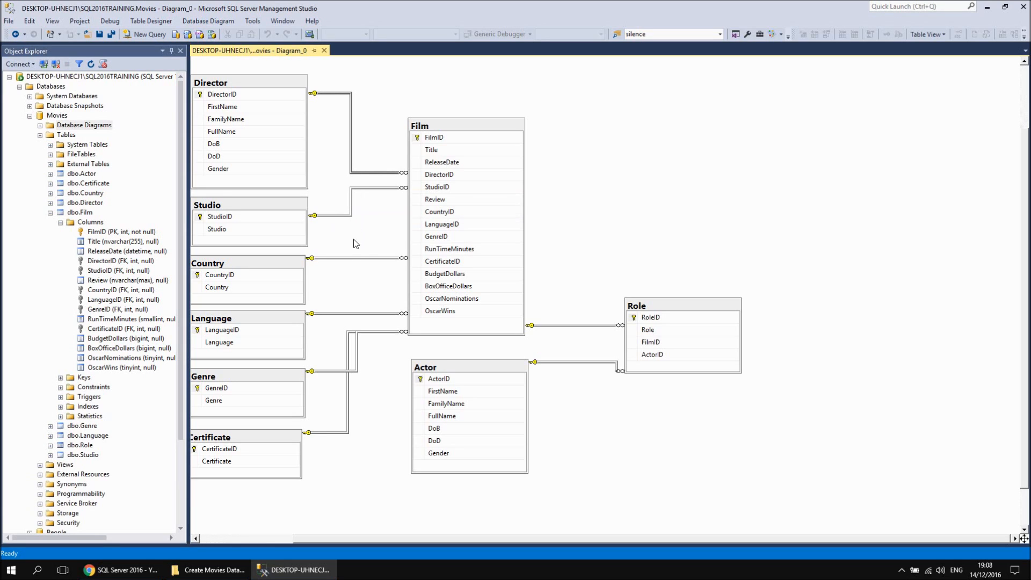
Reroute the Country line to join both CountryID columns, and the Language line to join both LanguageID columns
left_click(369, 258)
left_click_drag(370, 250, 338, 274)
mouse_move(369, 234)
left_mouse_down()
mouse_move(375, 209)
mouse_move(359, 230)
left_mouse_up()
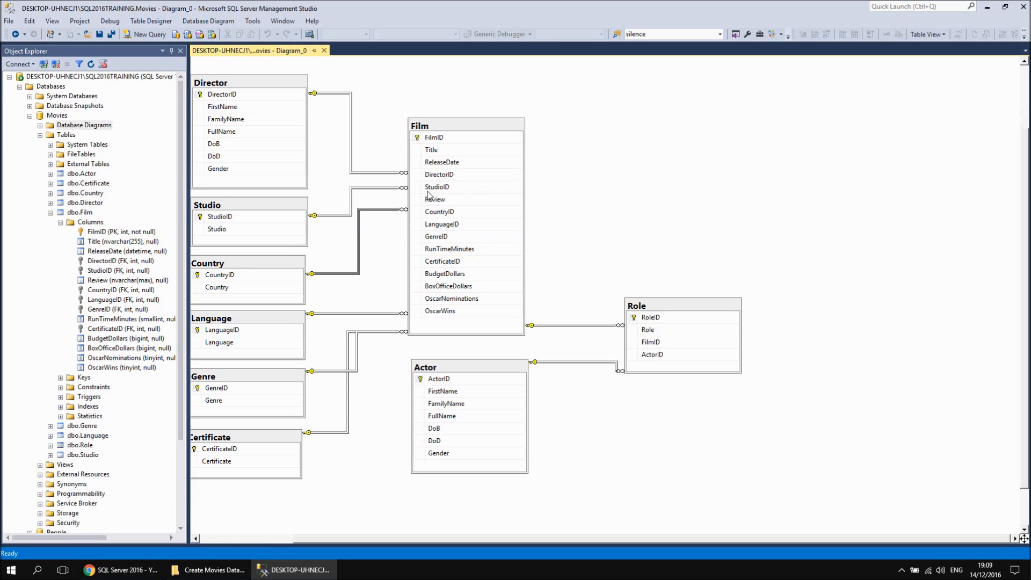
left_click_drag(355, 312, 355, 298)
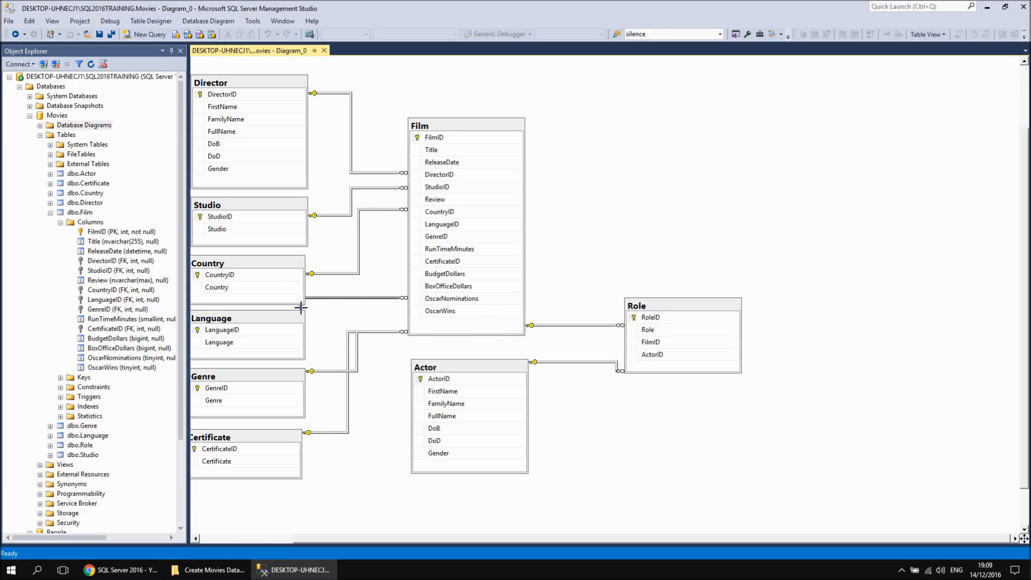
left_click_drag(360, 308, 328, 329)
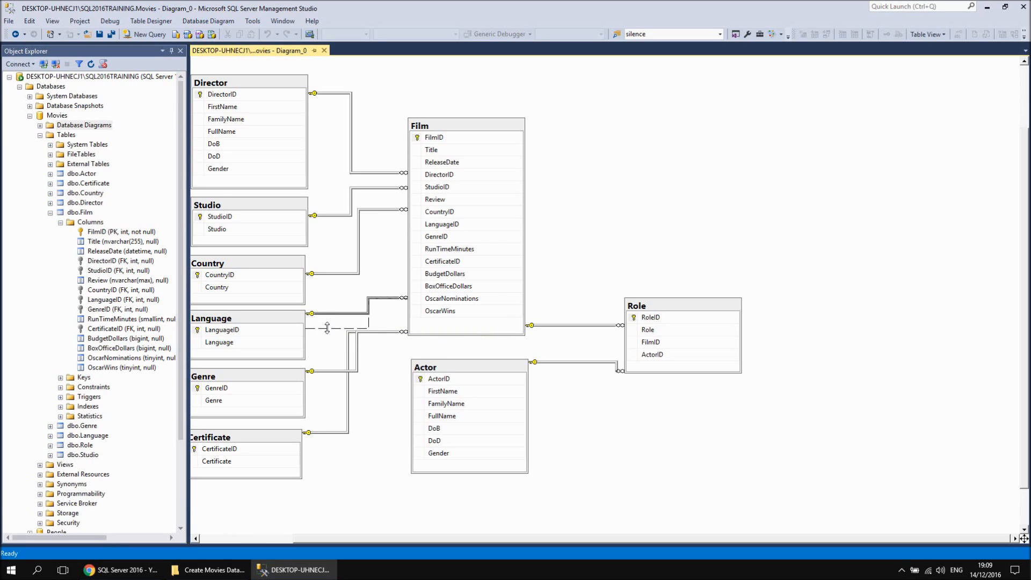
left_click_drag(384, 246, 387, 224)
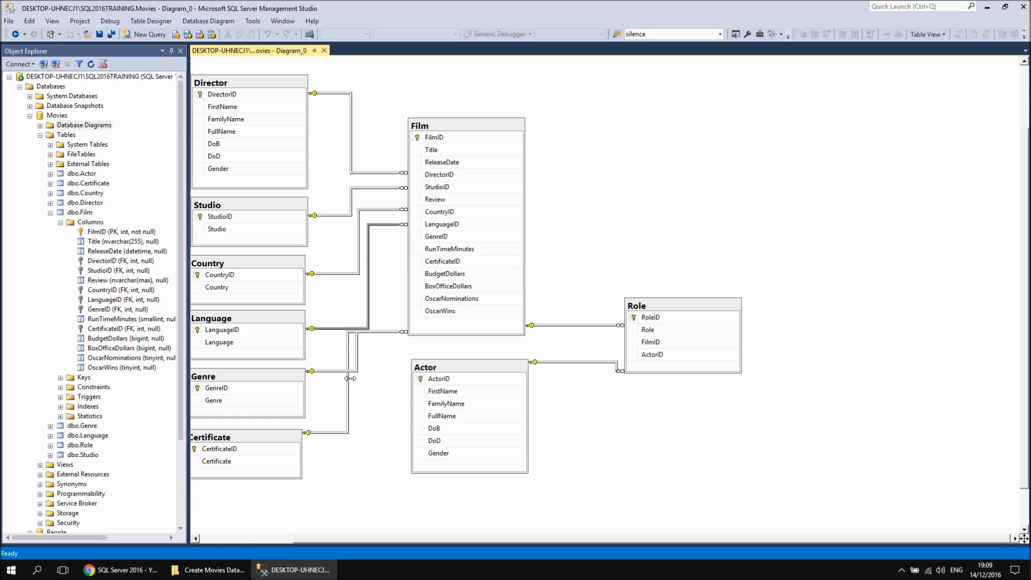
Move the Genre and Certificate lines' vertical segments right and connect them beside GenreID and CertificateID in the Film table
left_click_drag(357, 352, 377, 351)
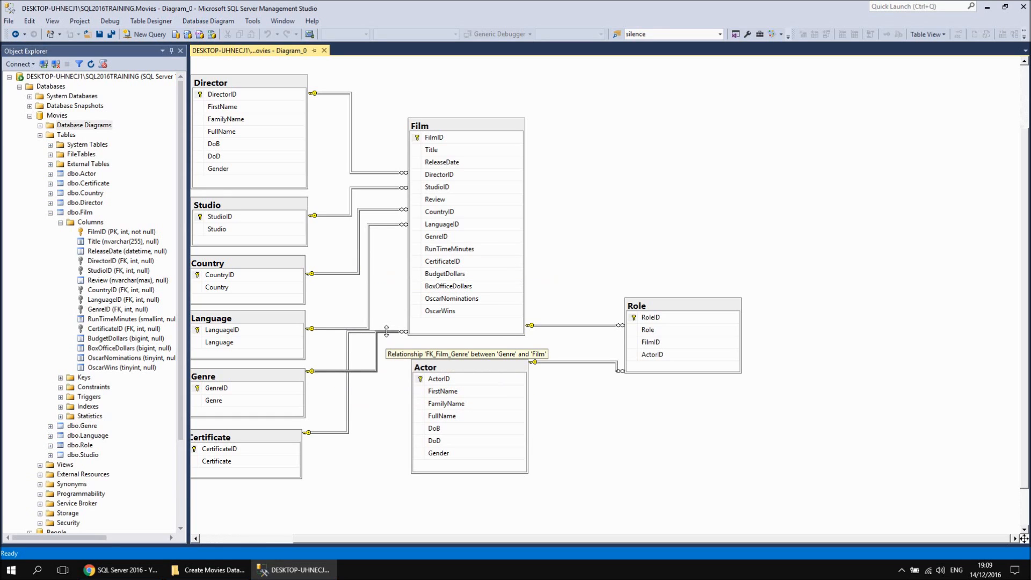
left_click_drag(388, 269, 393, 236)
left_click(347, 396)
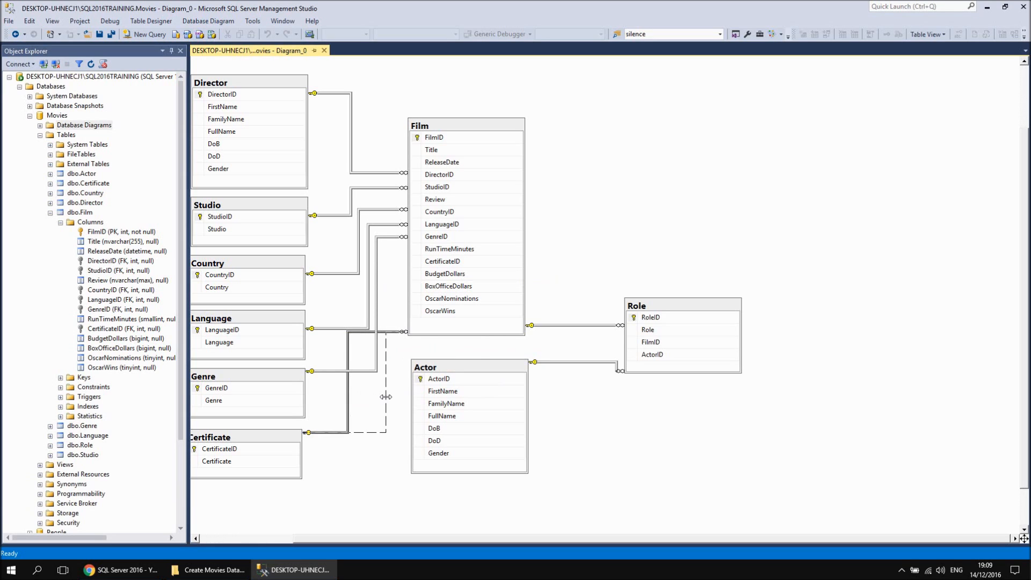
left_click_drag(387, 396, 386, 396)
left_click_drag(396, 332, 396, 262)
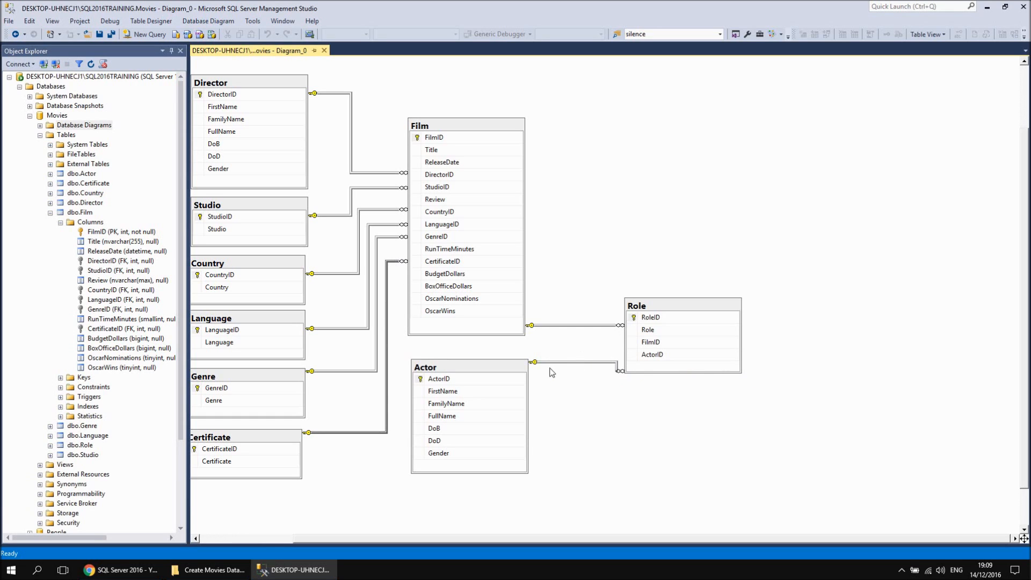
Reroute the Actor–Role line to join the ActorID columns, and the Film–Role line to join the FilmID columns, with aligned vertical segments
left_click_drag(551, 362, 551, 381)
left_click_drag(617, 376, 573, 369)
left_click(576, 325)
left_click_drag(576, 325, 570, 343)
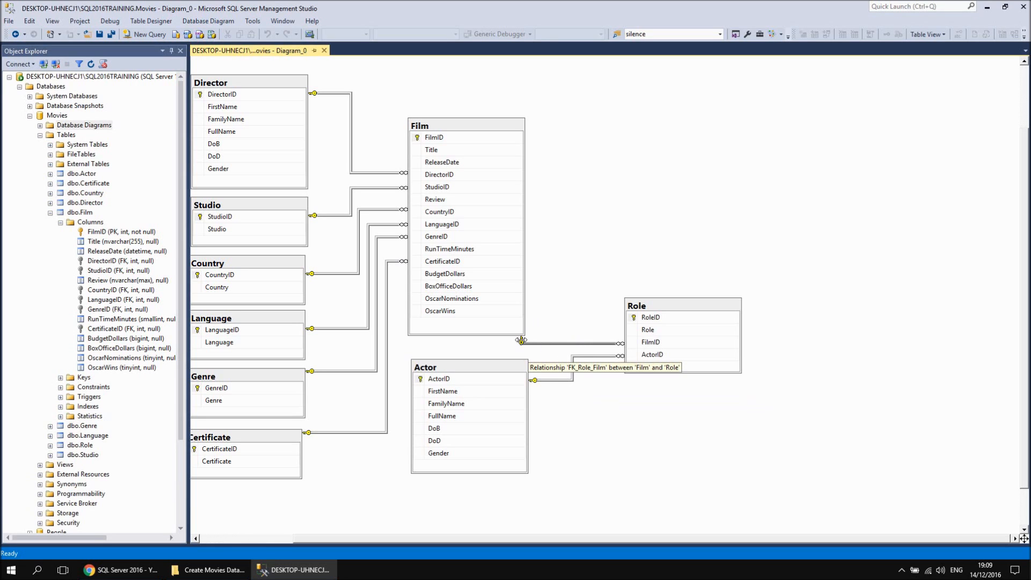
left_click_drag(521, 340, 576, 338)
left_click_drag(537, 140, 538, 141)
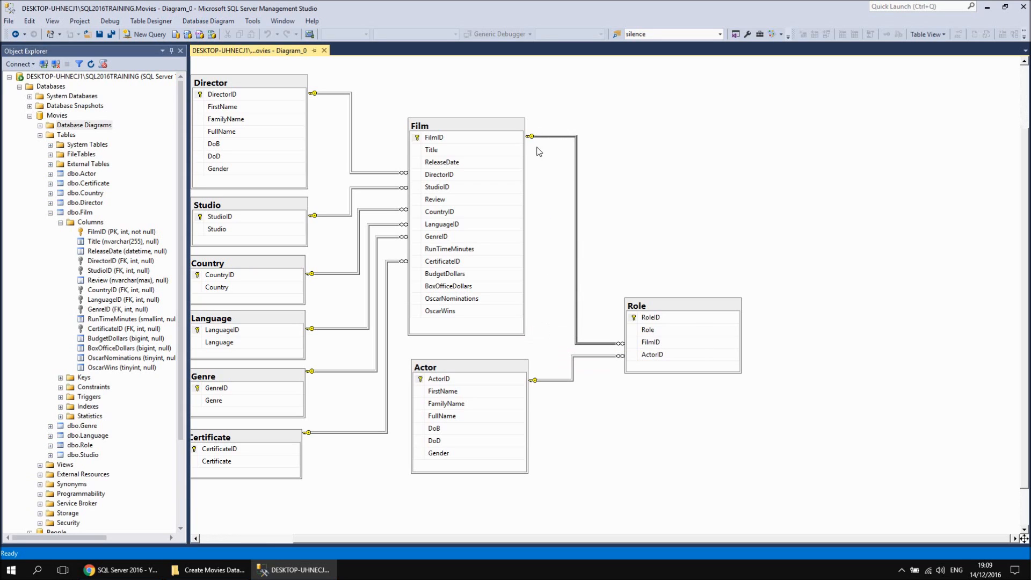
left_click_drag(574, 318, 572, 319)
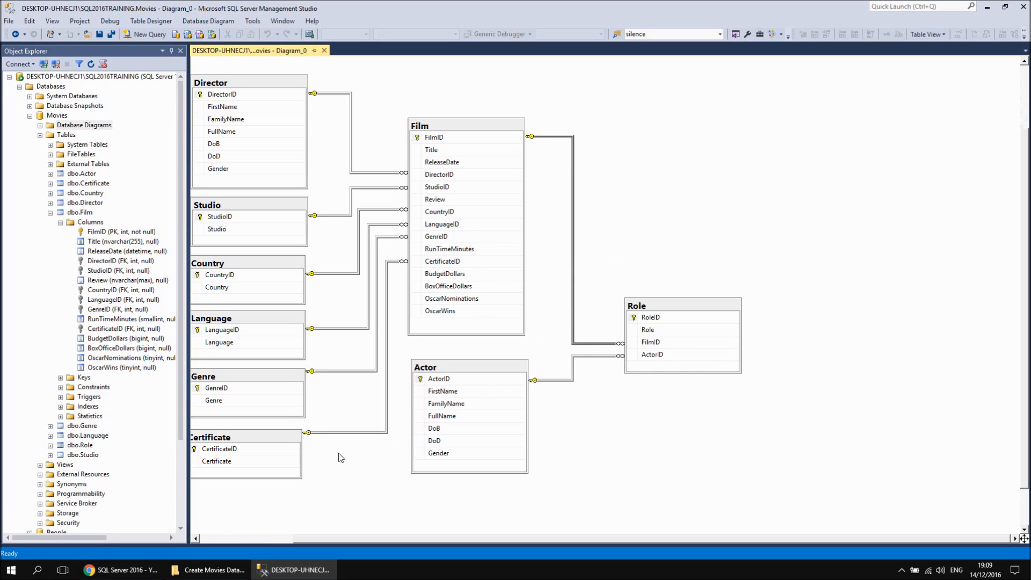
Lower the Certificate and Genre lines to meet CertificateID and GenreID in their own tables
left_click_drag(343, 432, 343, 447)
left_click_drag(337, 371, 334, 389)
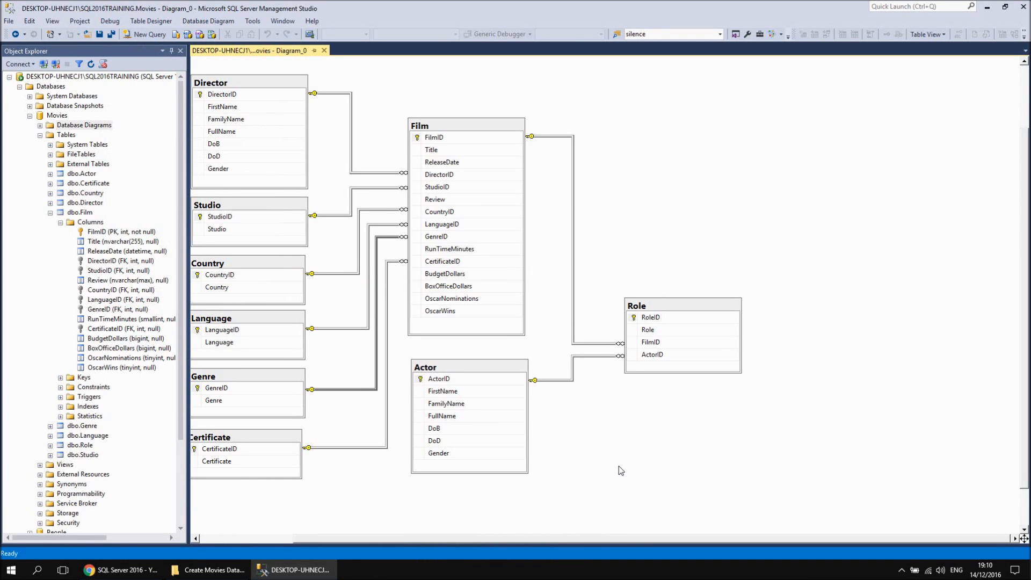
Save the finished diagram under the name MoviesRelationships
left_click_drag(559, 540, 515, 543)
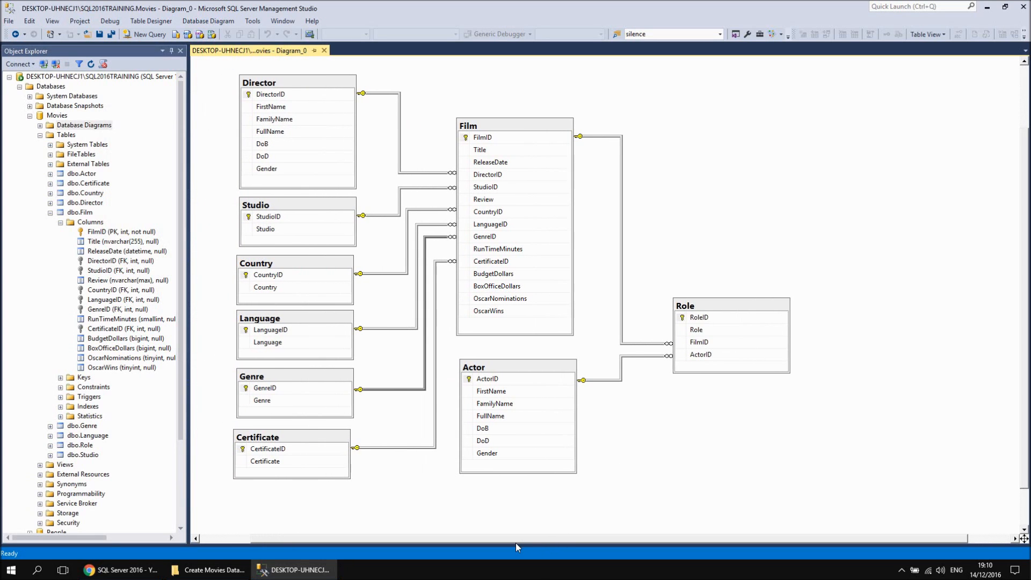
left_click(100, 34)
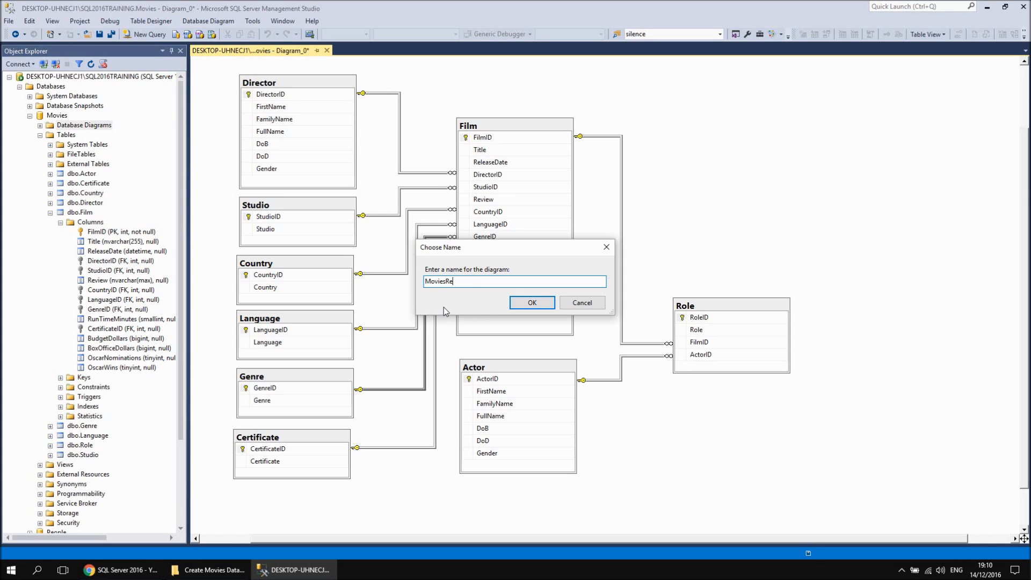
type("hips")
key("Return")
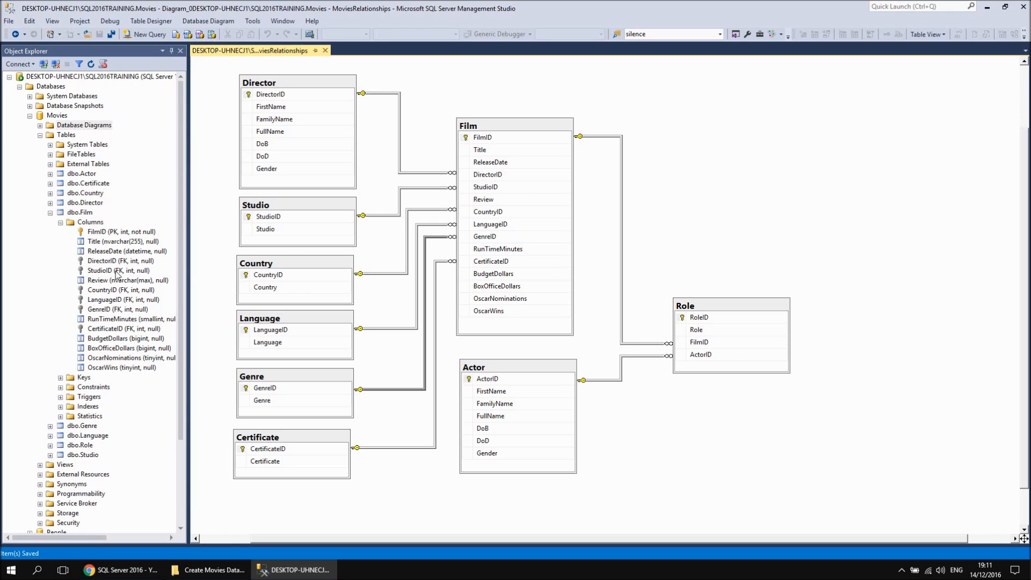
Nudge the Genre line's vertical segment slightly right, and expand the Movies database's Database Diagrams folder
left_click(425, 315)
left_click_drag(428, 315, 427, 316)
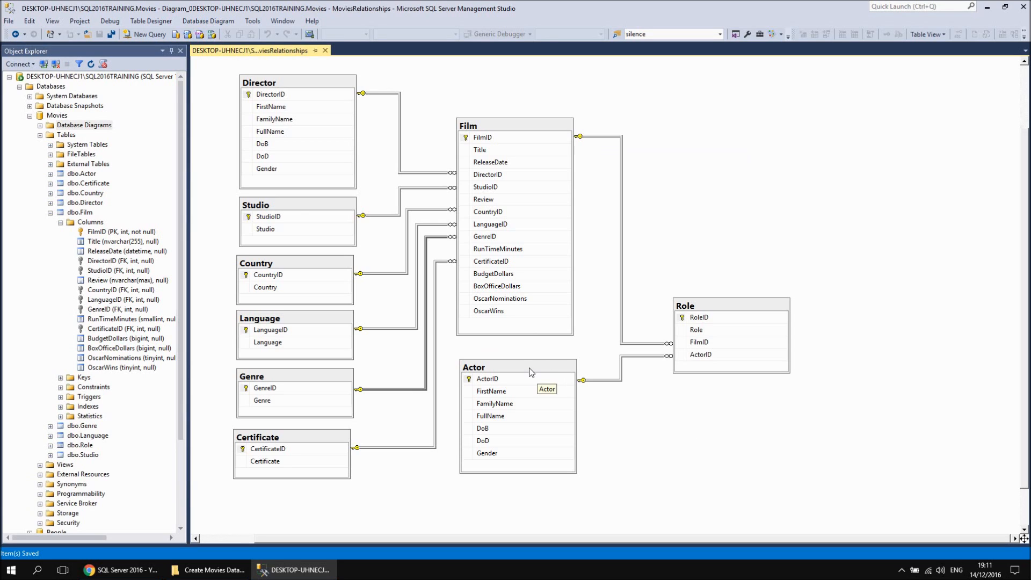
double_click(59, 125)
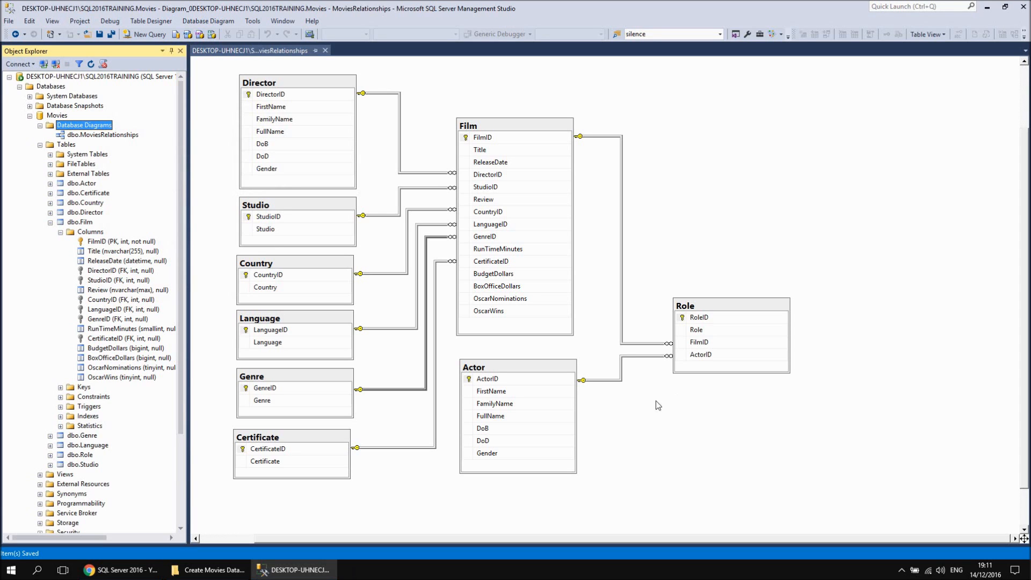
Switch to Chrome to view the SQL Server 2016 playlist on YouTube, and return to SQL Server Management Studio
left_click(121, 569)
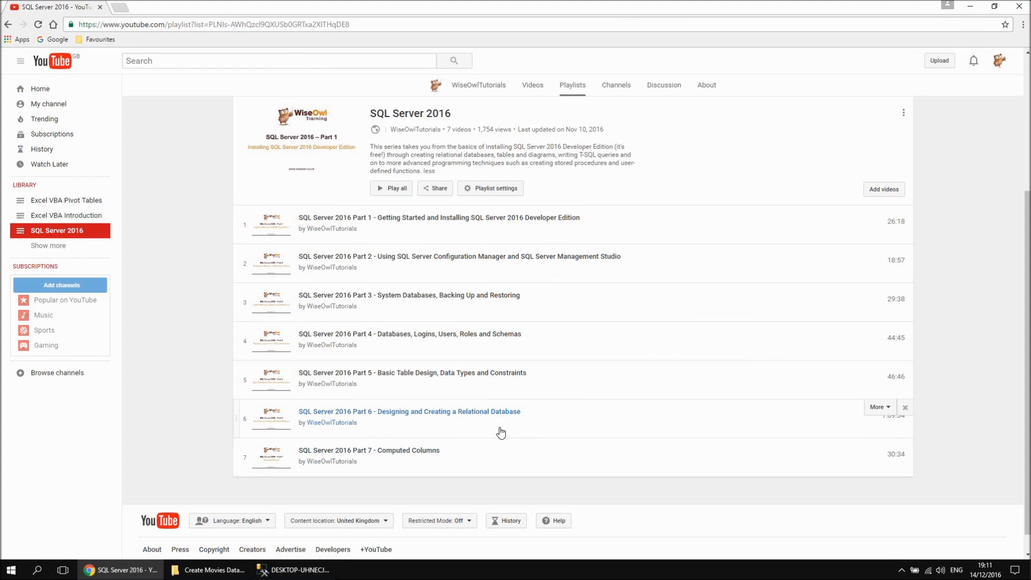
left_click(296, 570)
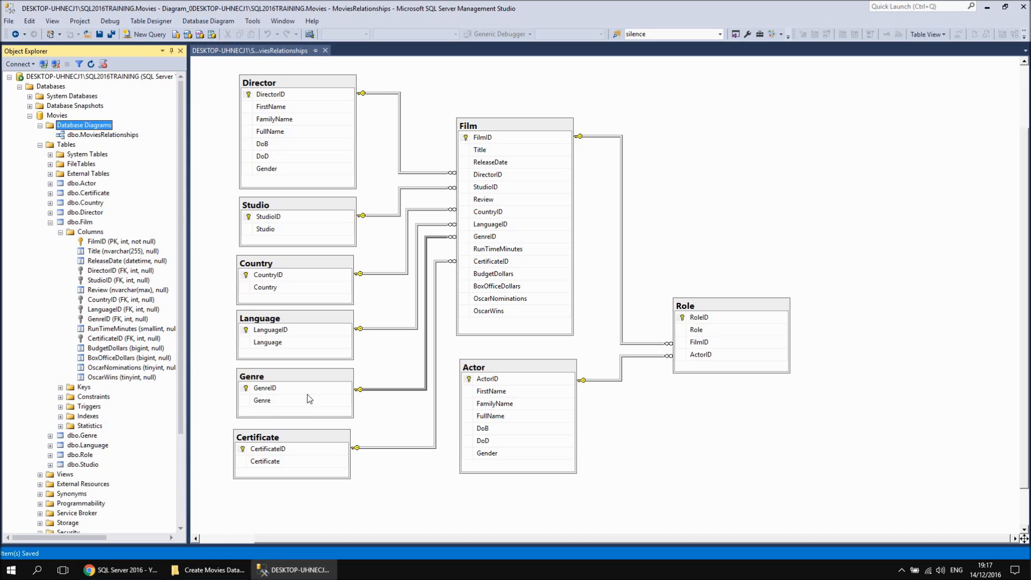
Select the Director and Actor tables alternately in the diagram to compare their matching columns
left_click(305, 83)
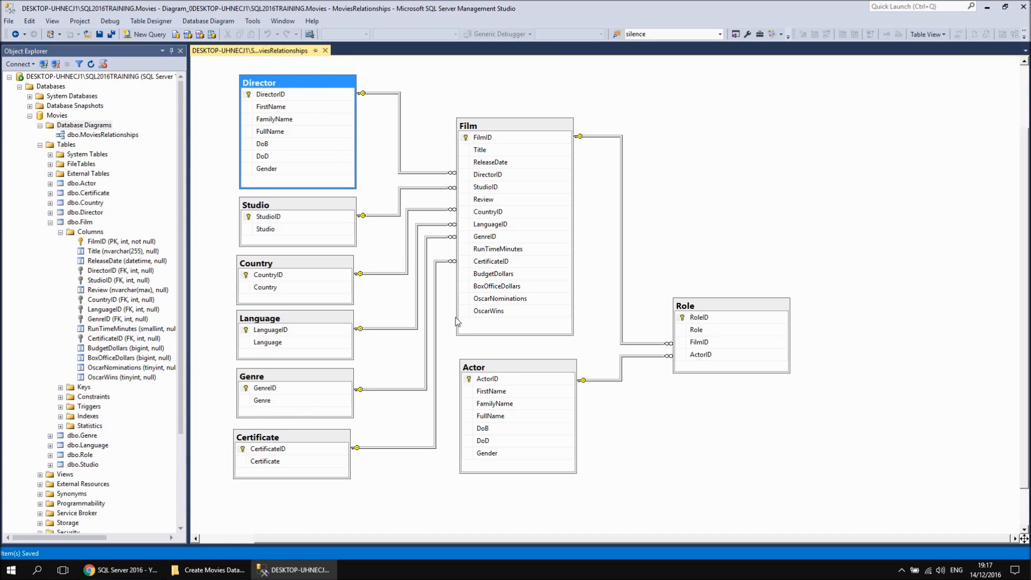
left_click(495, 370)
left_click(296, 84)
left_click(489, 366)
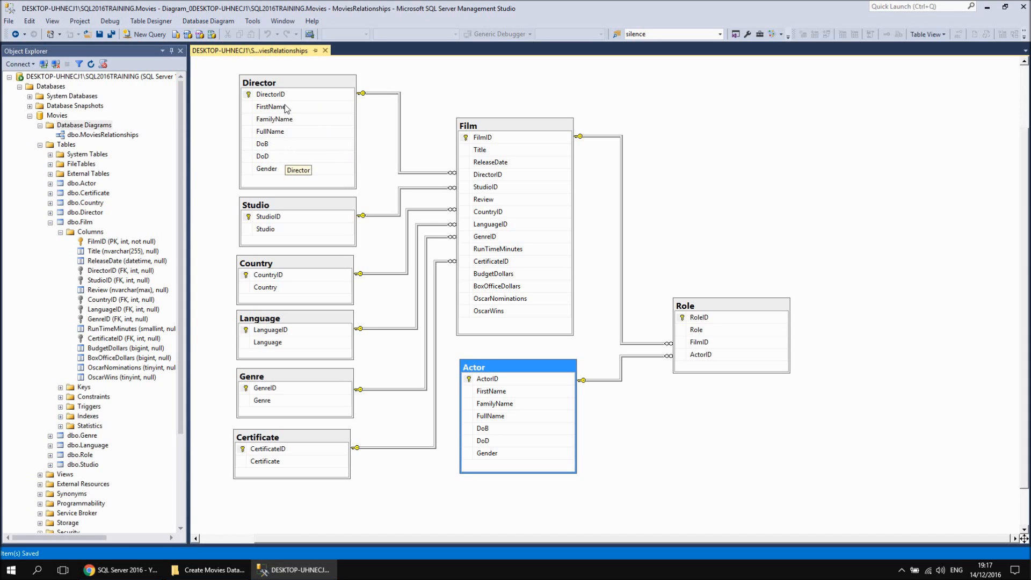
left_click(280, 87)
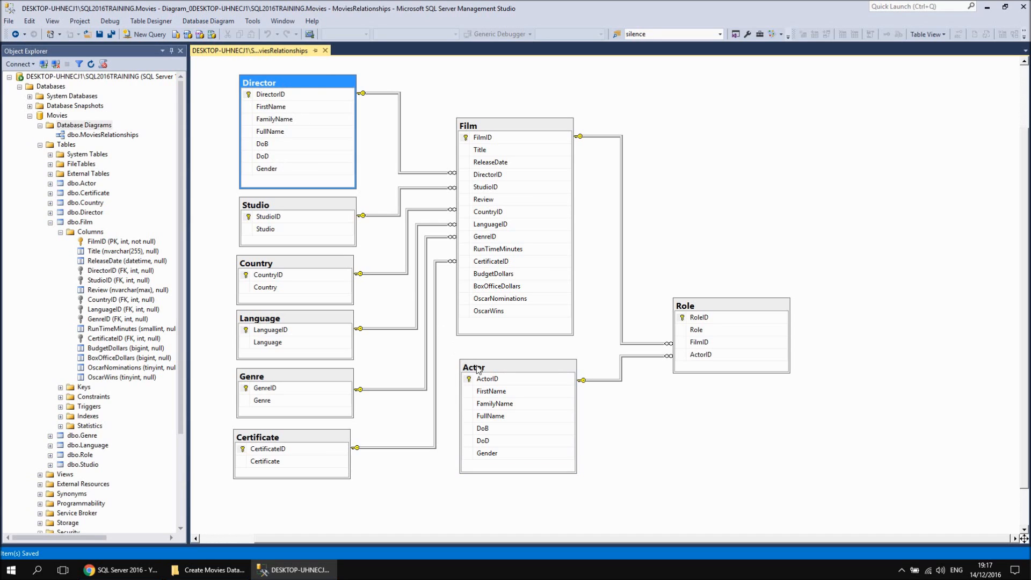
left_click(562, 379)
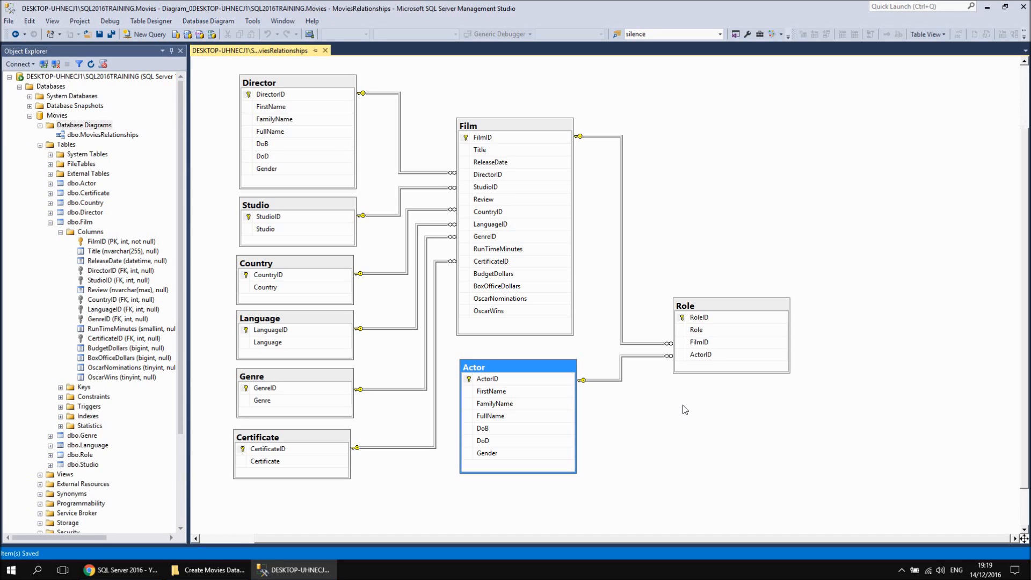
View the commands available for the Film table in the Movies database, and close the list without choosing one
right_click(84, 223)
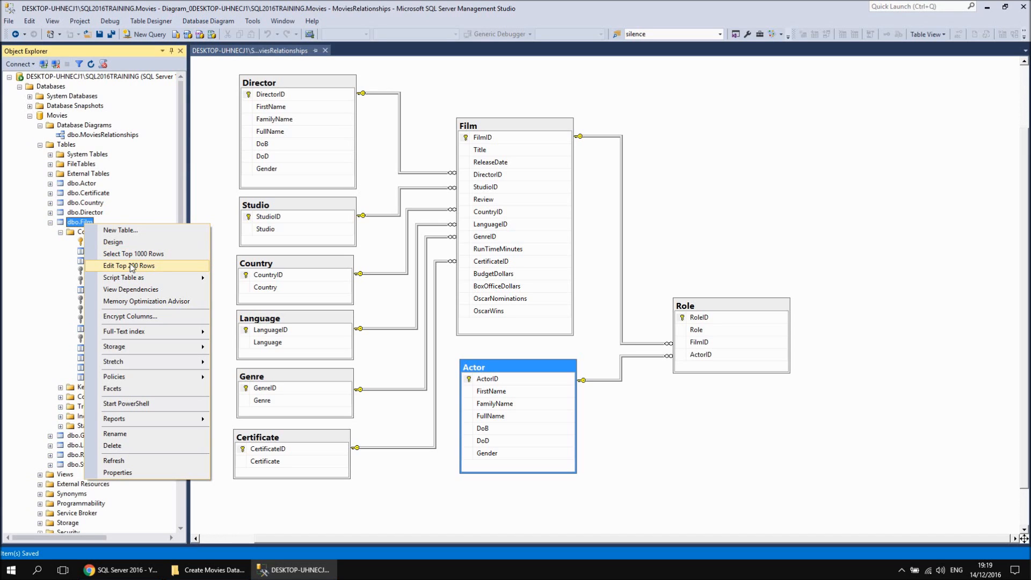
left_click(701, 412)
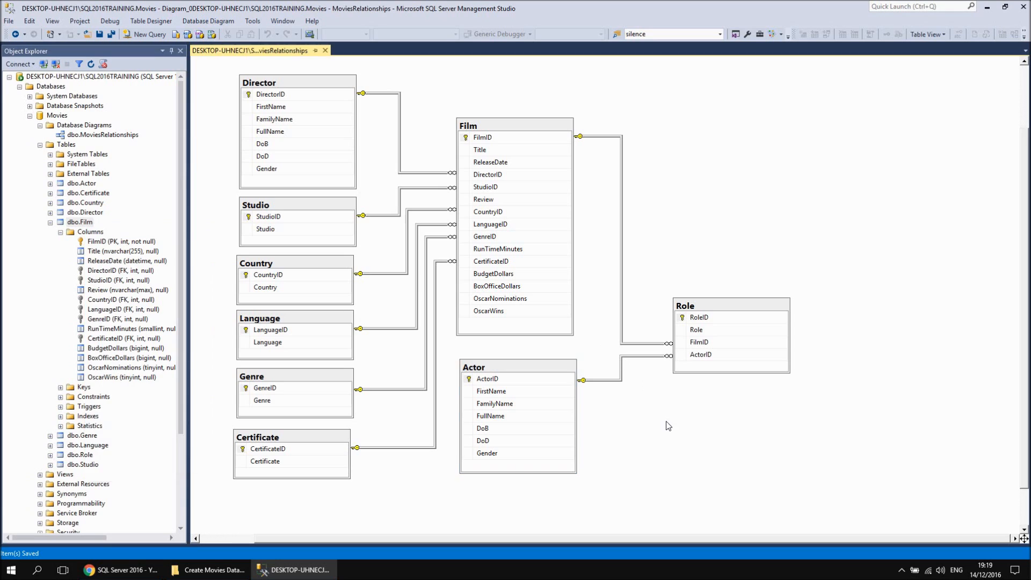